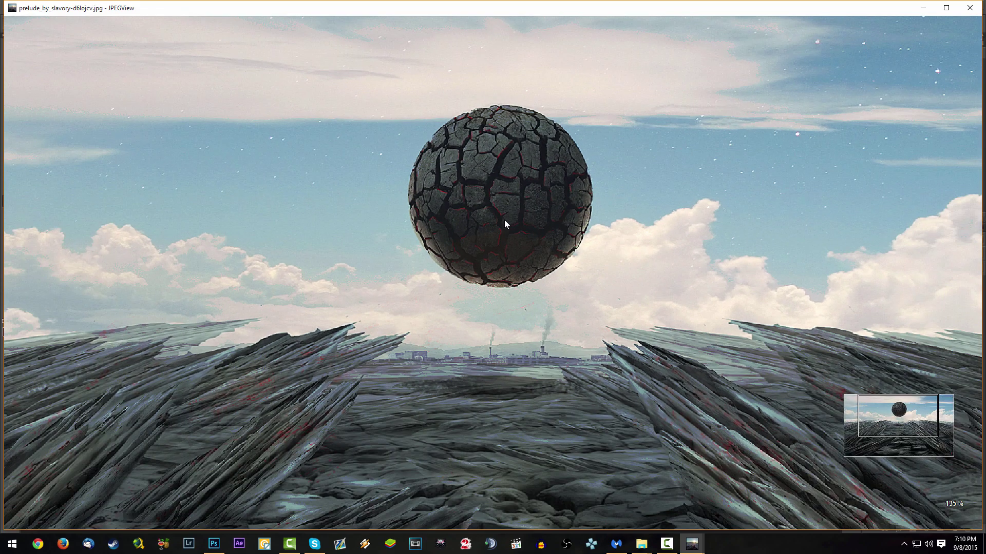
- Examine the cracked sphere in the prelude image and the giant spheres in the where_am_i matte painting up close
scroll(504, 205, "up", 2)
scroll(483, 257, "down", 3)
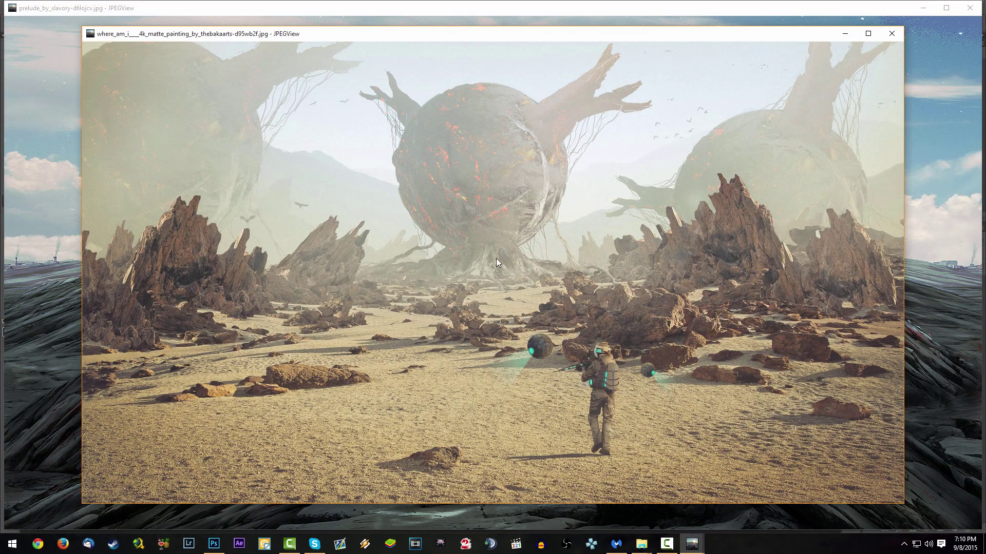
scroll(507, 264, "up", 1)
scroll(507, 264, "down", 1)
scroll(508, 264, "down", 1)
scroll(547, 330, "up", 1)
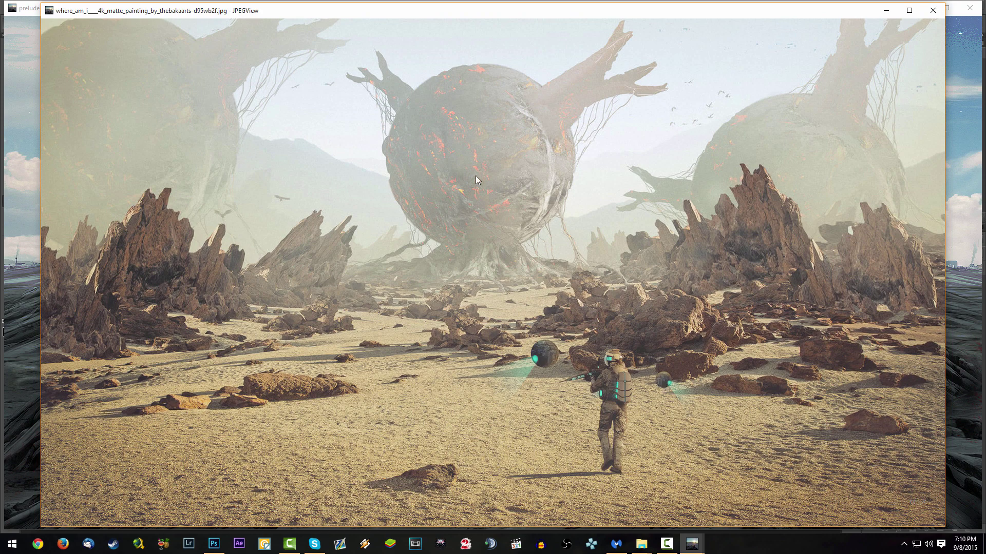
scroll(475, 176, "up", 2)
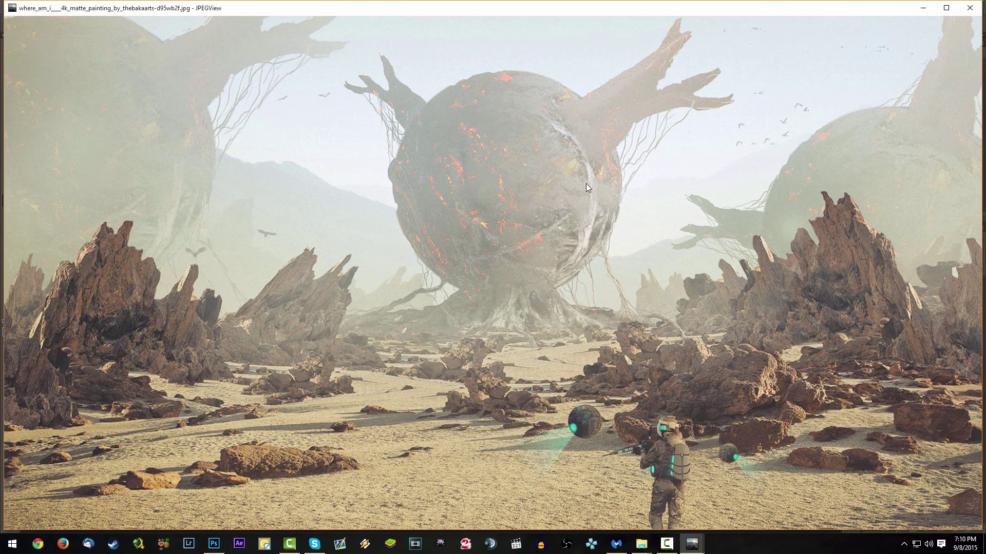
scroll(532, 184, "down", 3)
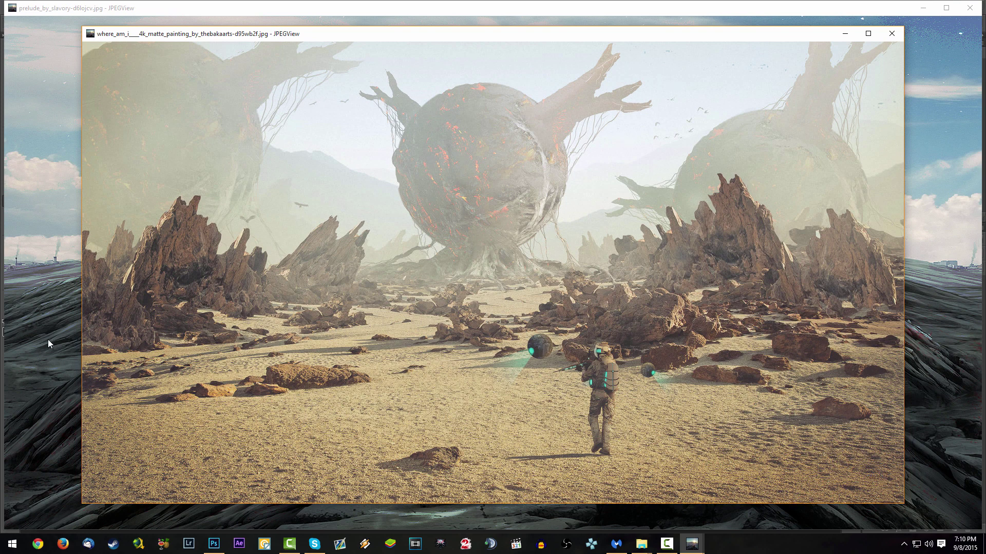
- Examine the moons in the scape image and the glowing orb in the rude_awakening image
key("Right")
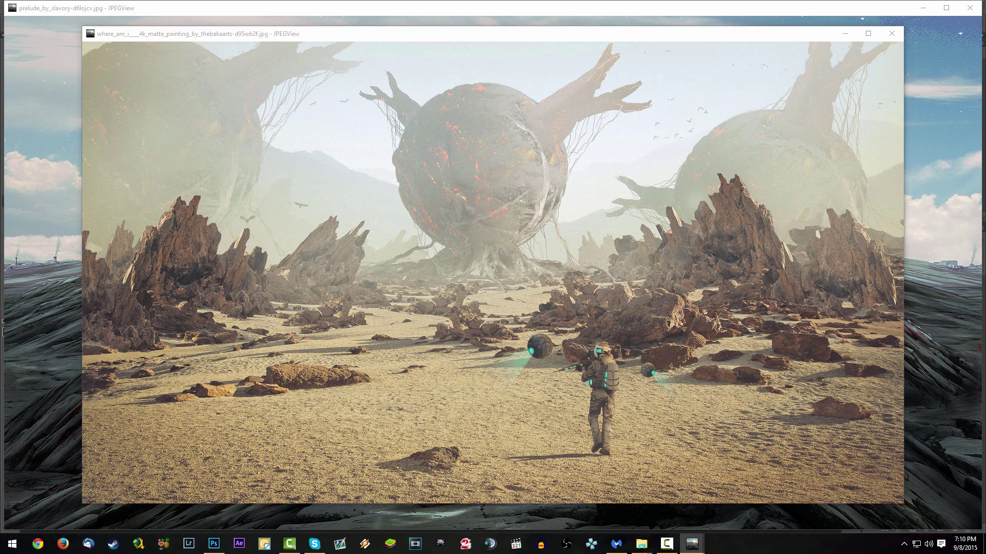
scroll(343, 168, "up", 1)
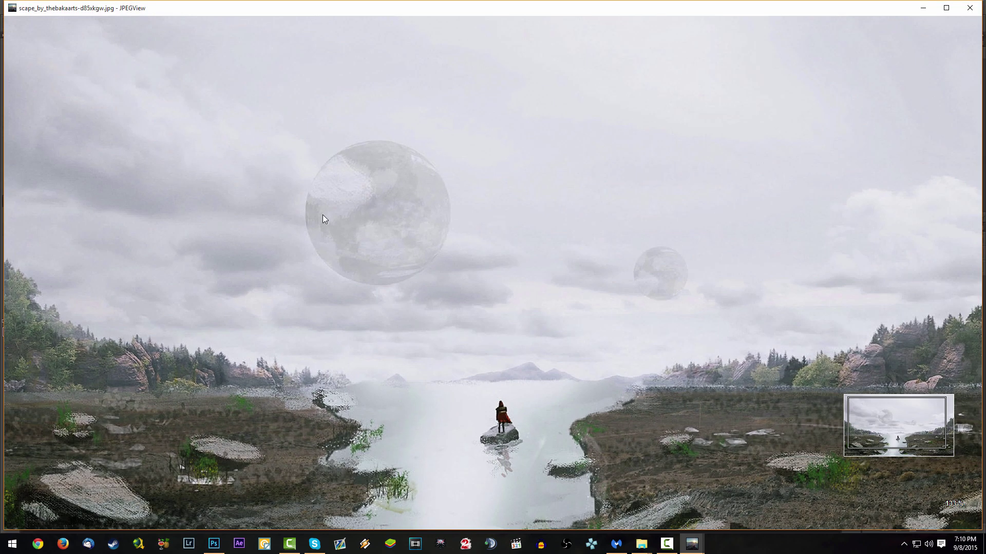
scroll(323, 215, "down", 1)
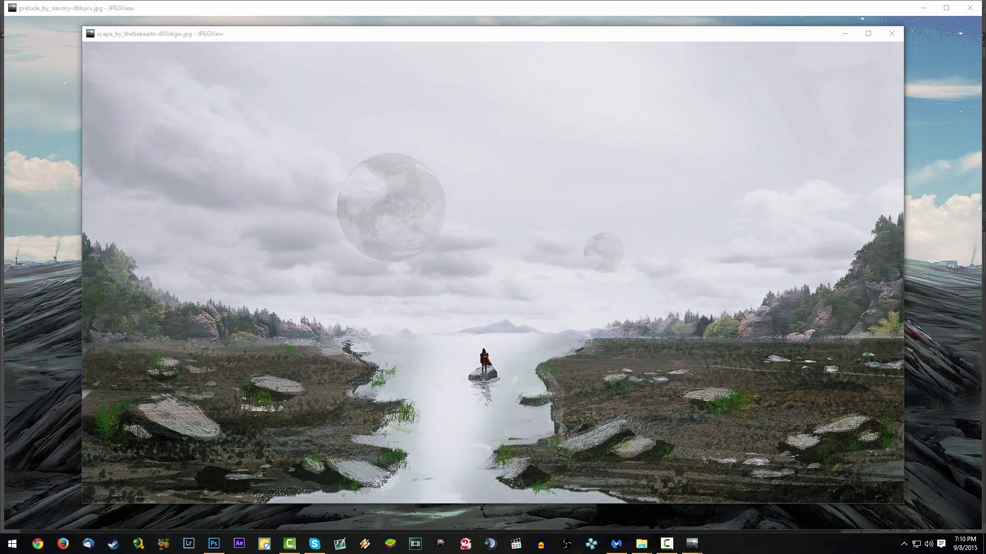
key("Right")
scroll(602, 219, "up", 1)
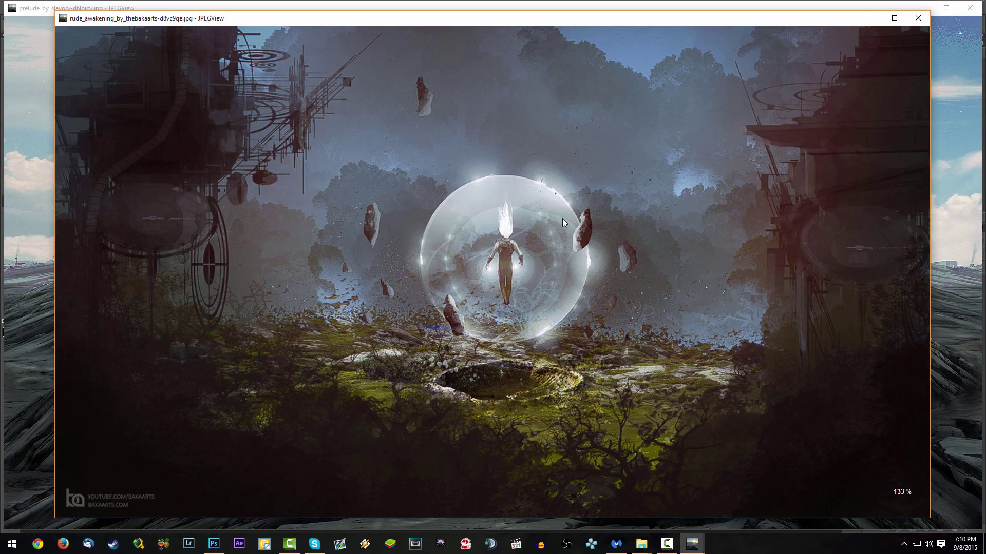
scroll(611, 219, "down", 1)
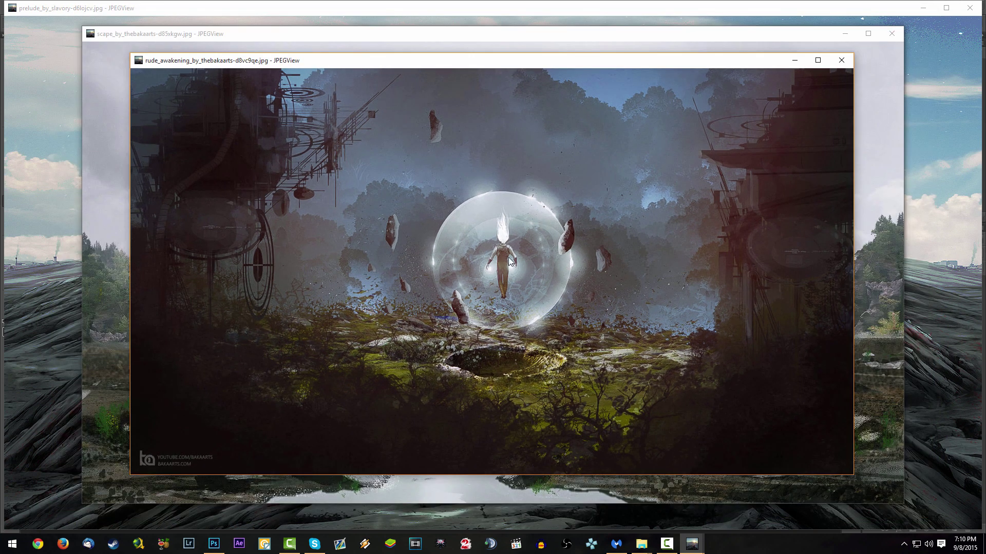
- Close all the open reference images and switch to the empty Photoshop workspace
key("Escape")
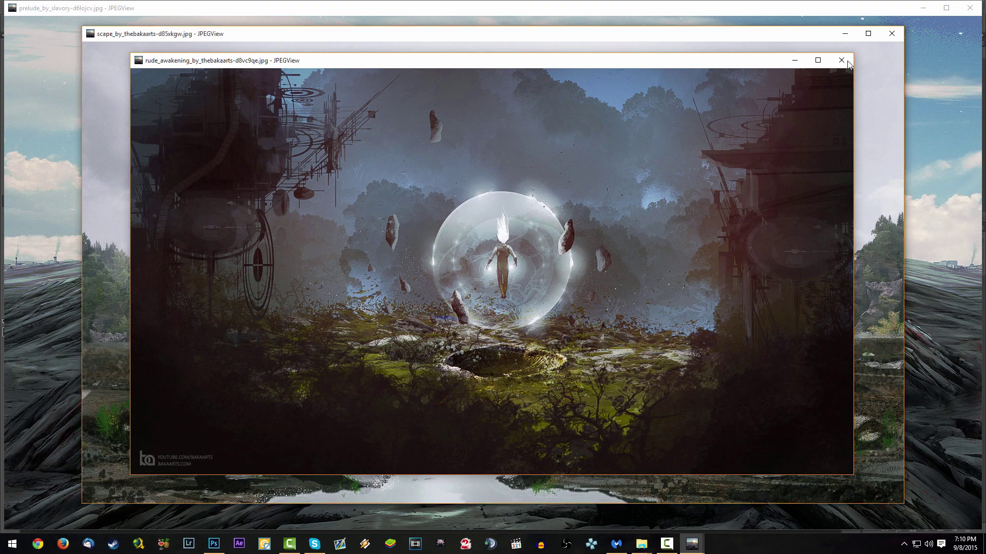
left_click(892, 33)
left_click(891, 34)
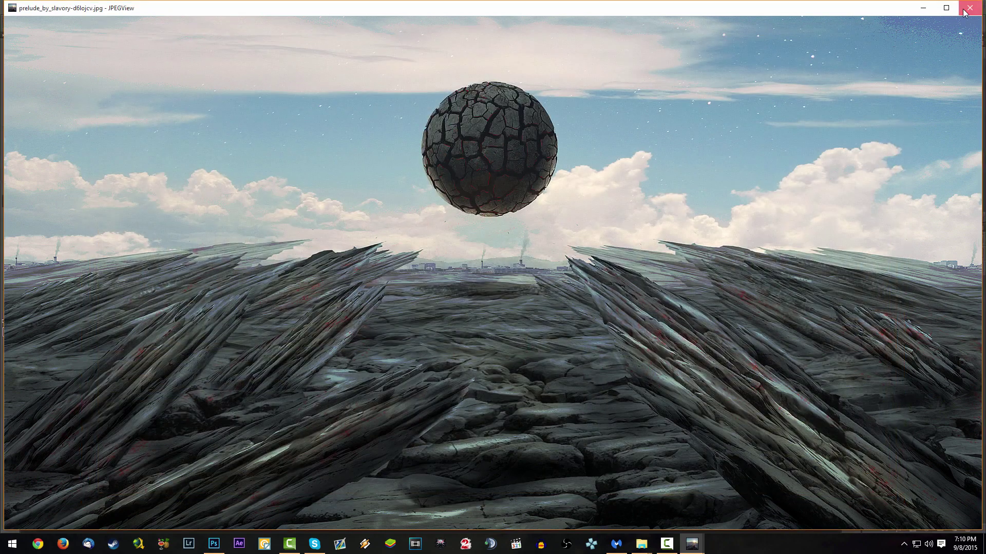
left_click(970, 8)
left_click(937, 8)
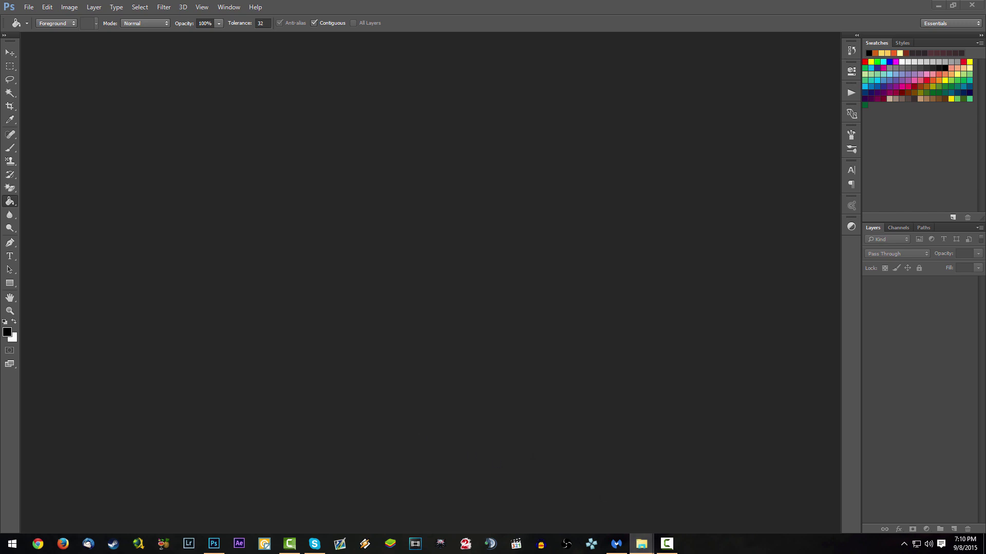
- Open the texture SoilCracked0161_1_M.jpg in Photoshop and hide the rulers
left_click_drag(399, 315, 488, 324)
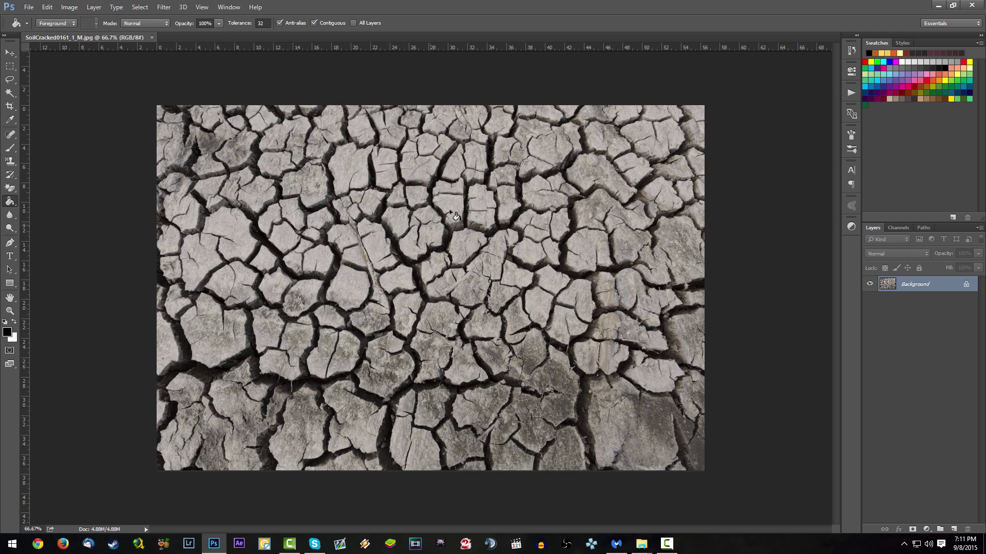
key("ctrl+r")
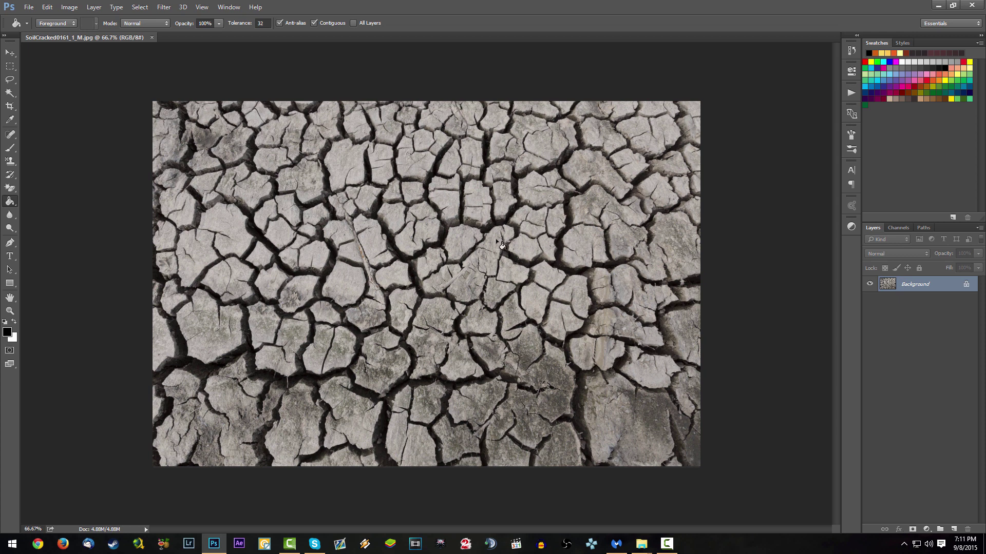
- Make a large circular selection with the Elliptical Marquee tool over the right half of the cracked soil, inside the image bounds
left_click(10, 65)
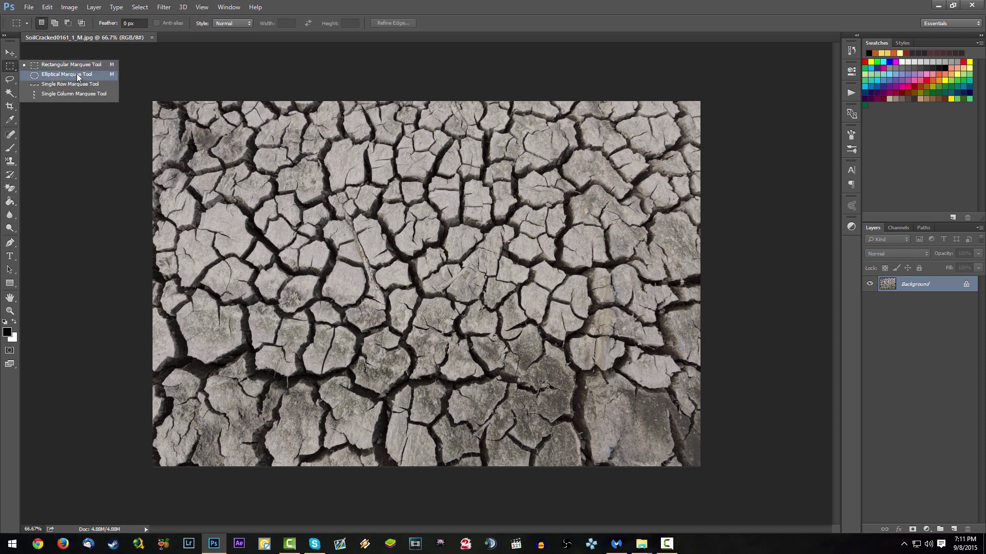
left_click(40, 75)
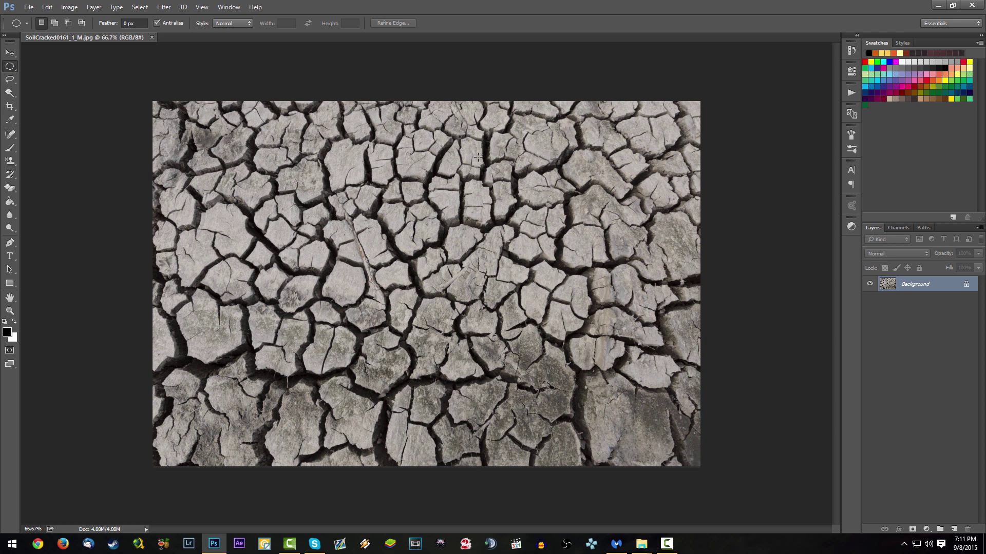
left_click_drag(421, 140, 717, 425)
left_click_drag(593, 331, 592, 298)
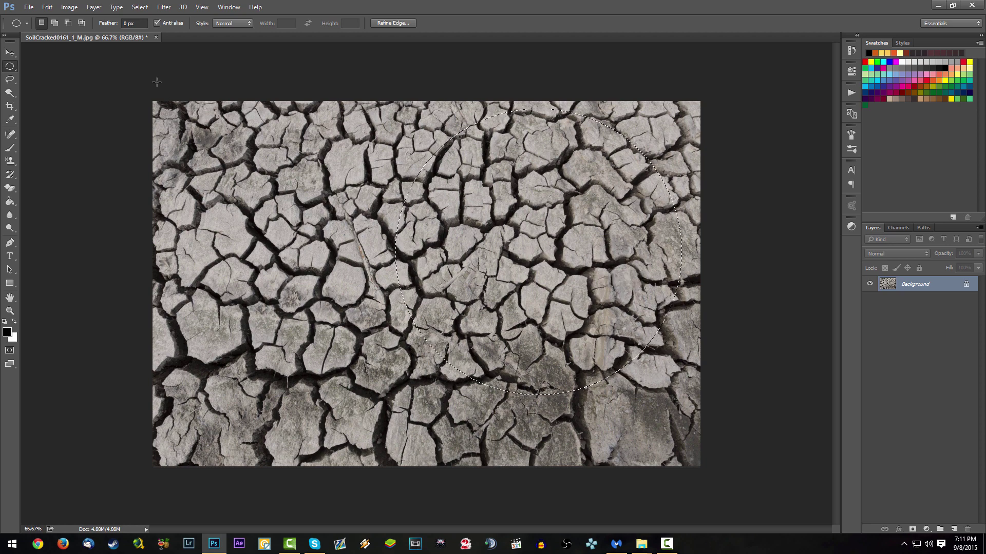
- Apply the Spherize distortion to the circular selection with an amount of 100% in Normal mode
left_click(164, 7)
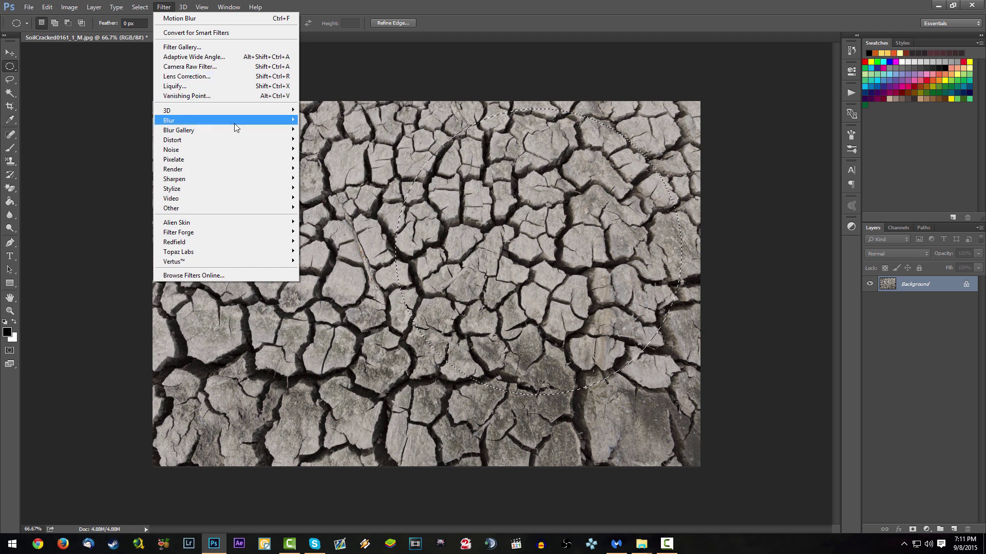
mouse_move(220, 137)
left_click(121, 188)
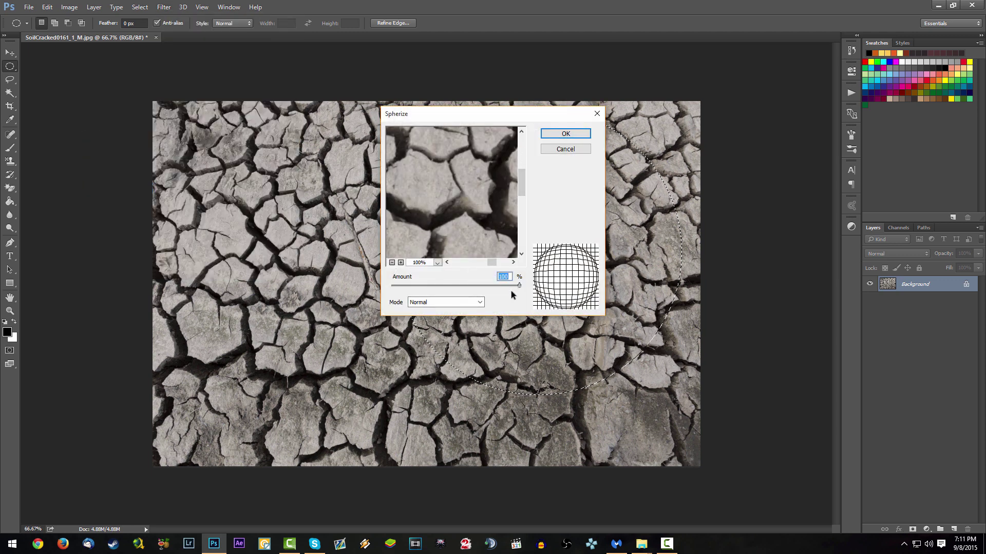
left_click(479, 302)
left_click(479, 303)
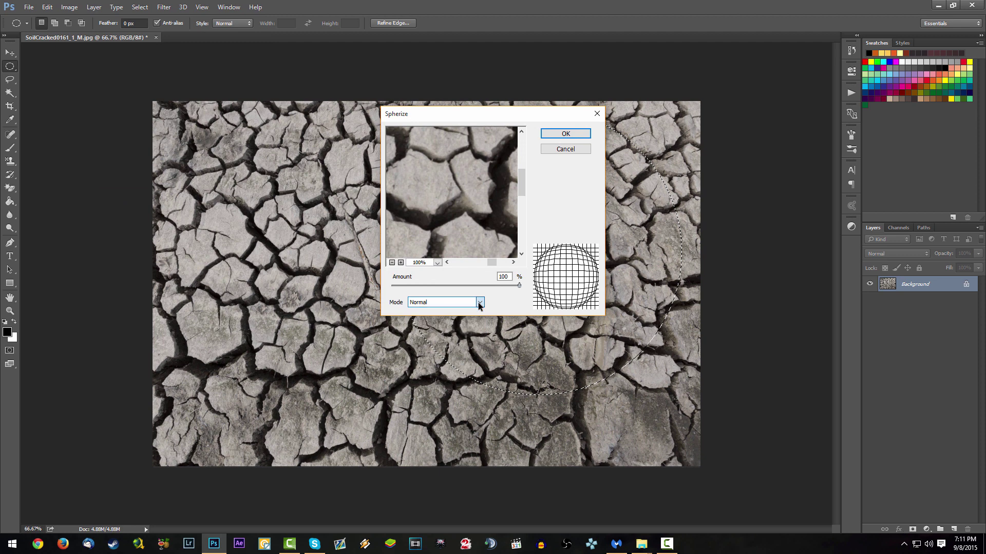
left_click(566, 135)
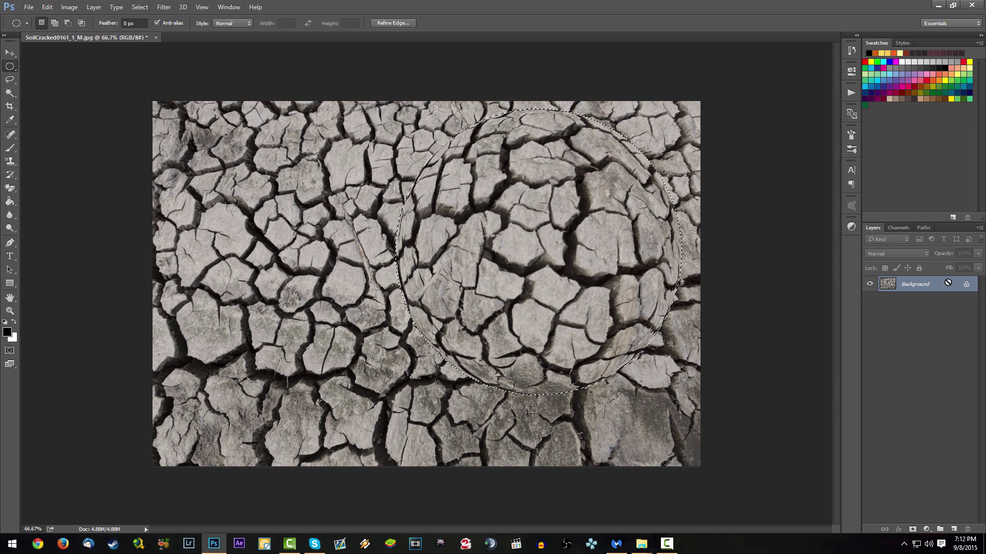
- Copy the spherized selection to its own layer, hide the Background layer and move the sphere to the canvas centre
key("ctrl+j")
left_click(869, 299)
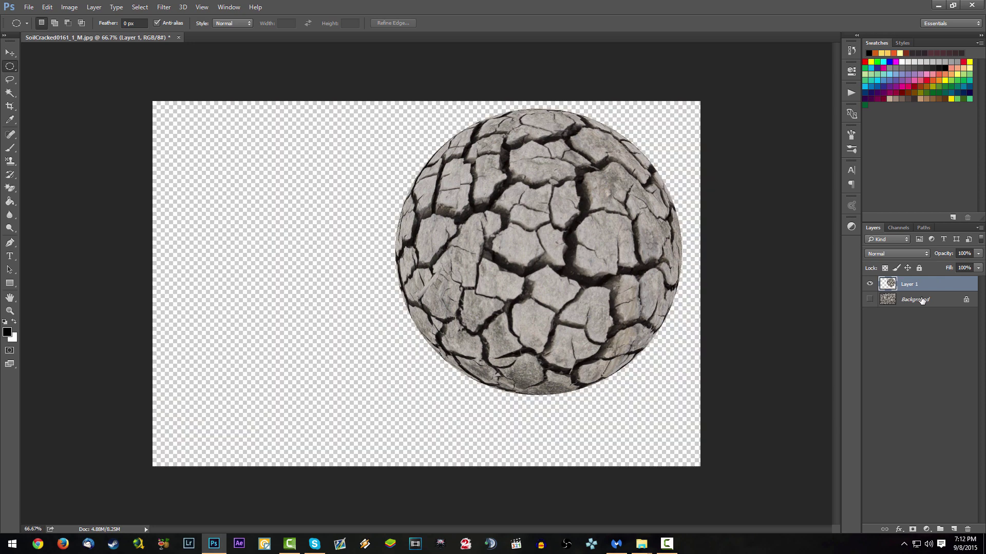
left_click(9, 53)
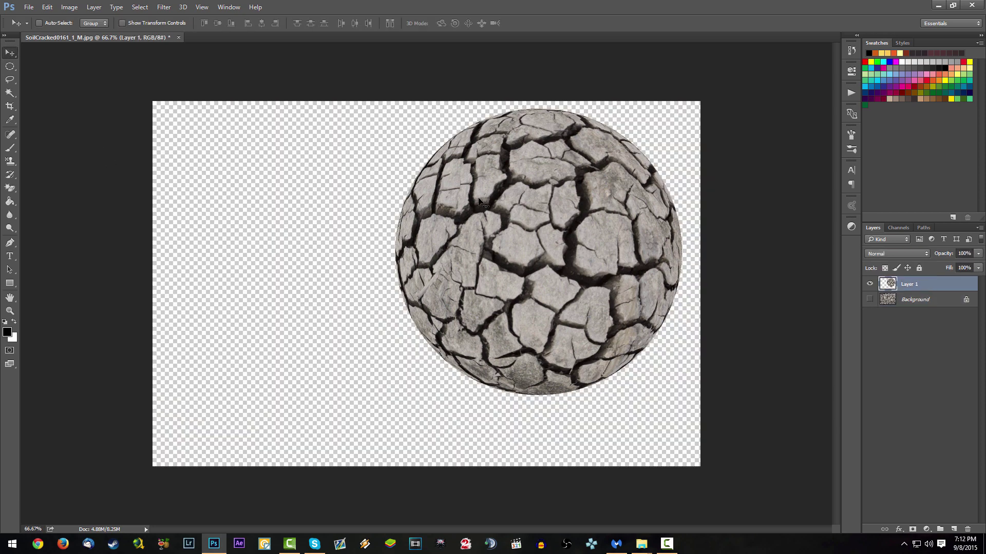
left_click_drag(546, 228, 434, 249)
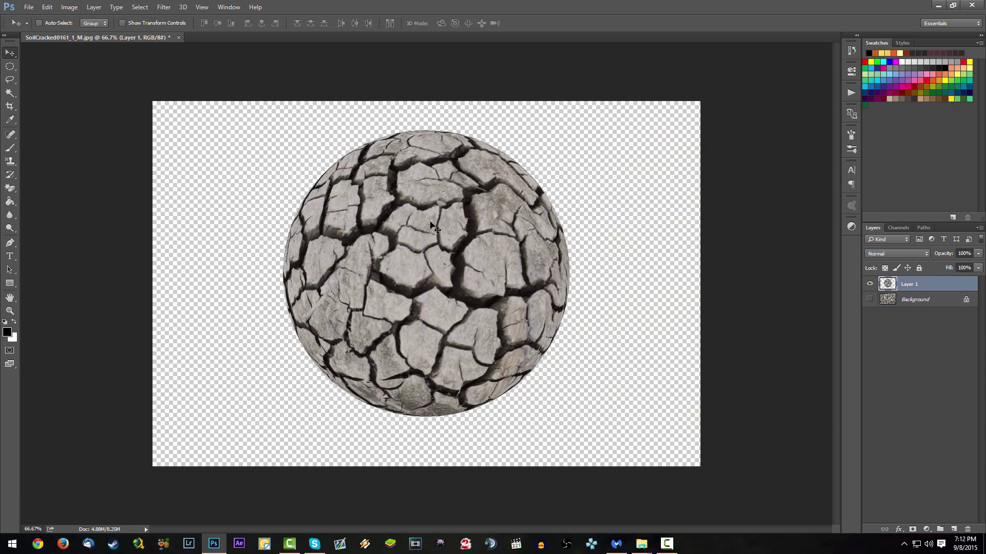
- Add a new layer beneath the sphere and fill it with light teal using the Paint Bucket
left_click(913, 301)
left_click(957, 528)
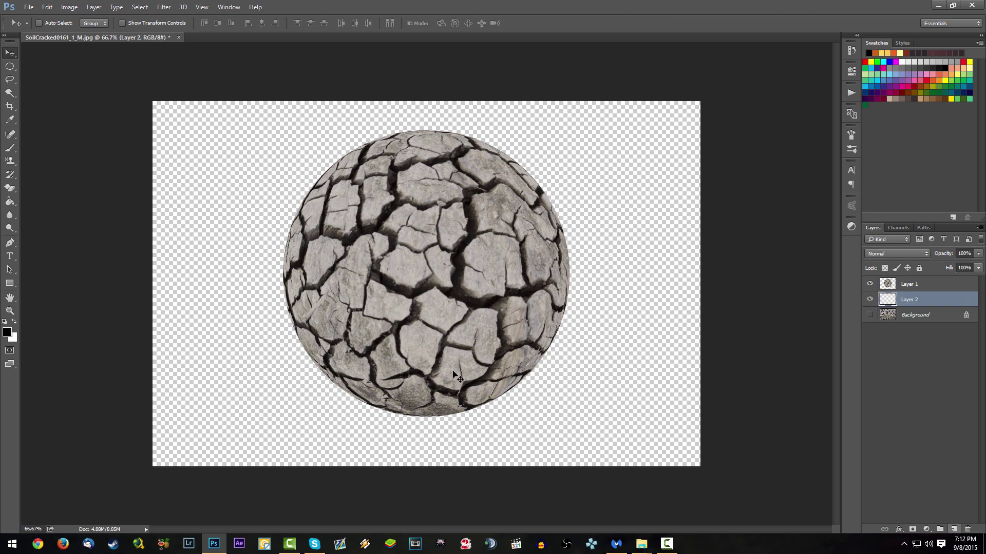
key("g")
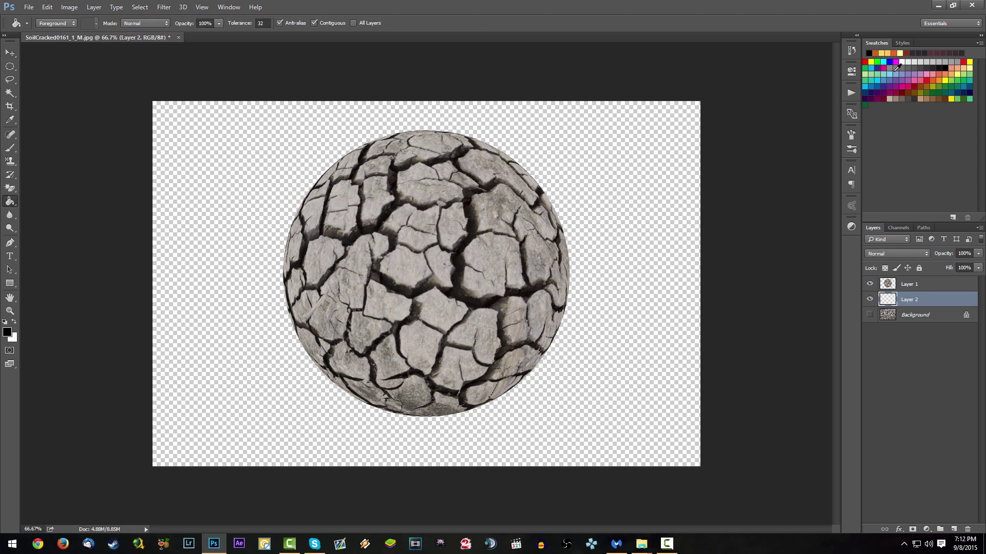
left_click(886, 75)
left_click(642, 188)
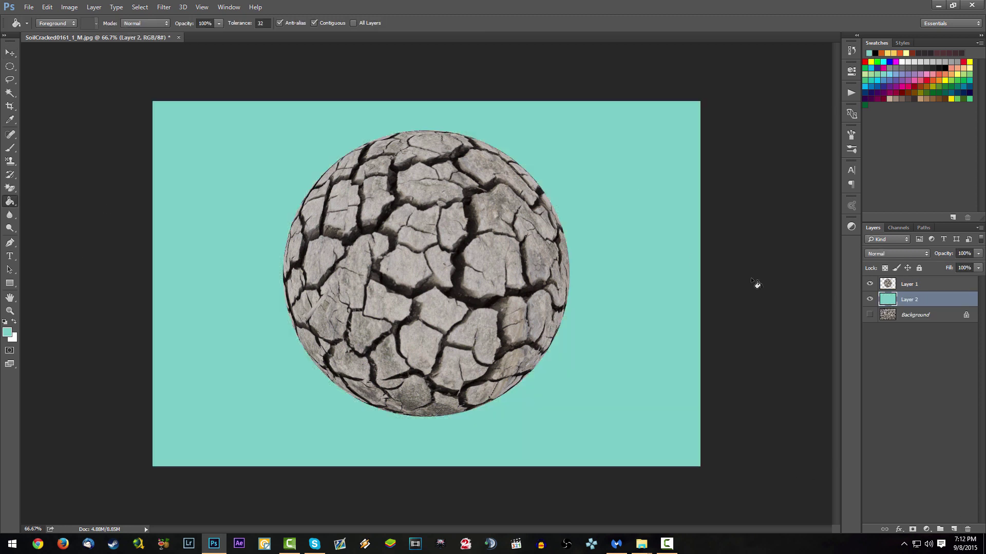
- Add a new layer above the sphere and clip it to the sphere layer with a clipping mask
left_click(917, 288)
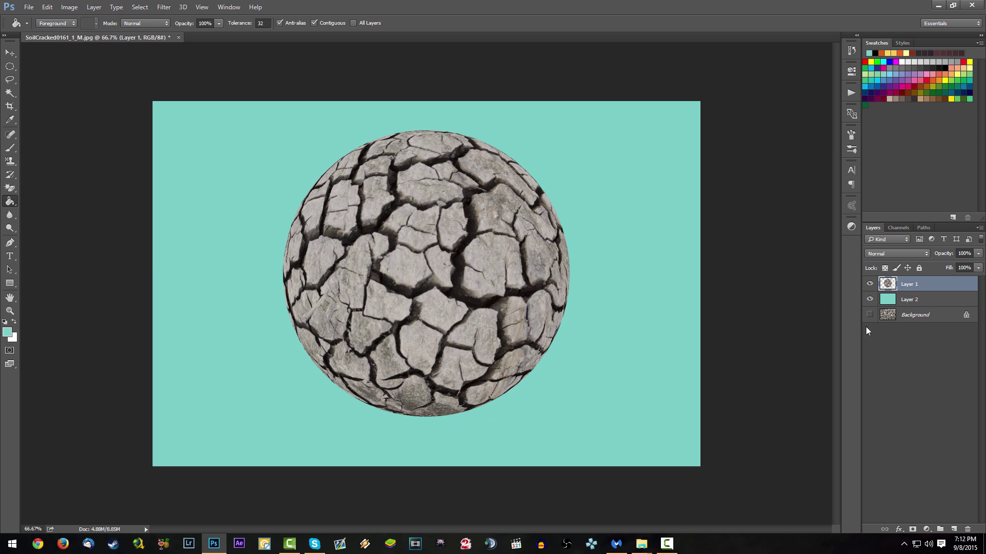
left_click(955, 529)
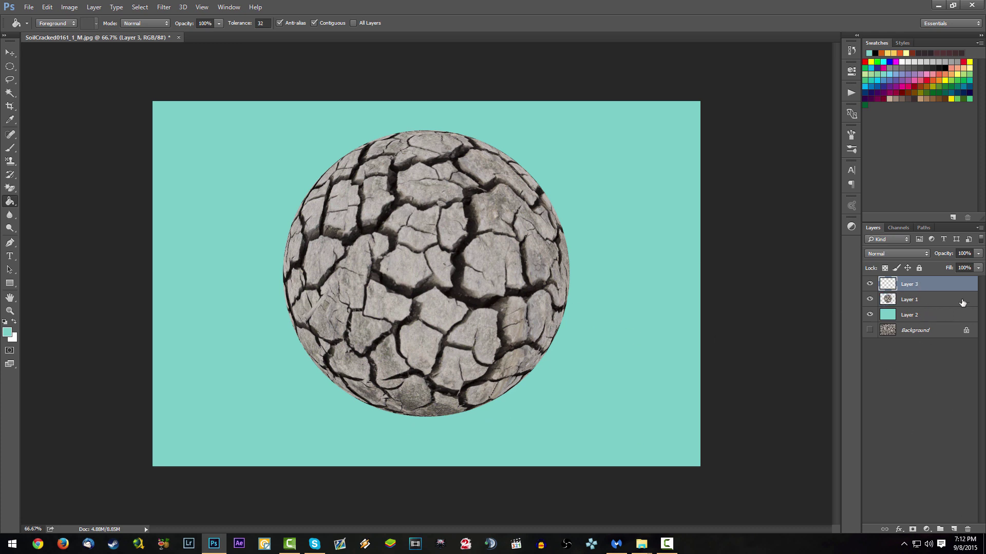
right_click(948, 283)
left_click(893, 253)
- Shade the sphere's lower edge on the clipped layer using a soft 498 px black brush at 20% opacity
left_click(9, 148)
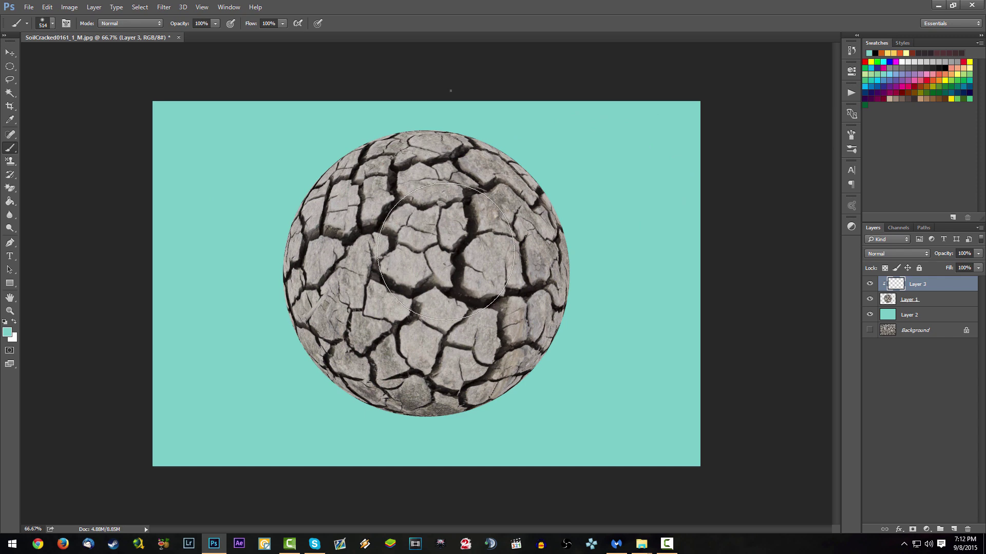
right_click(452, 239)
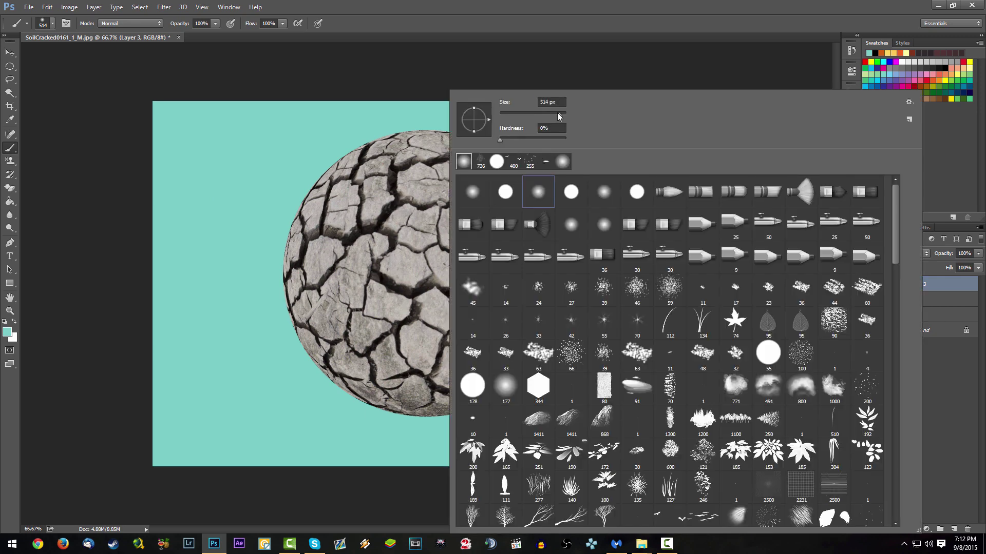
left_click_drag(558, 116, 559, 115)
left_click(941, 284)
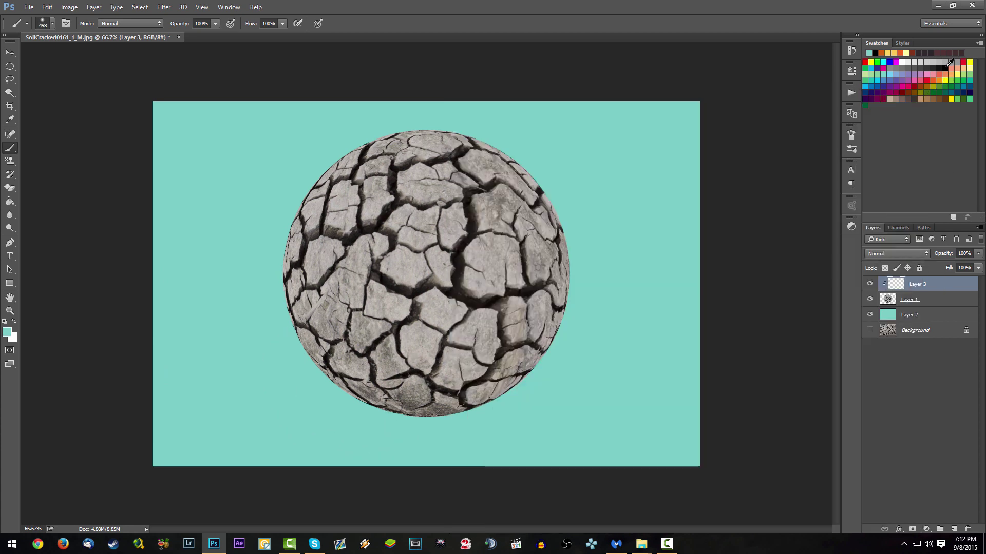
left_click(945, 67)
left_click_drag(181, 26, 158, 29)
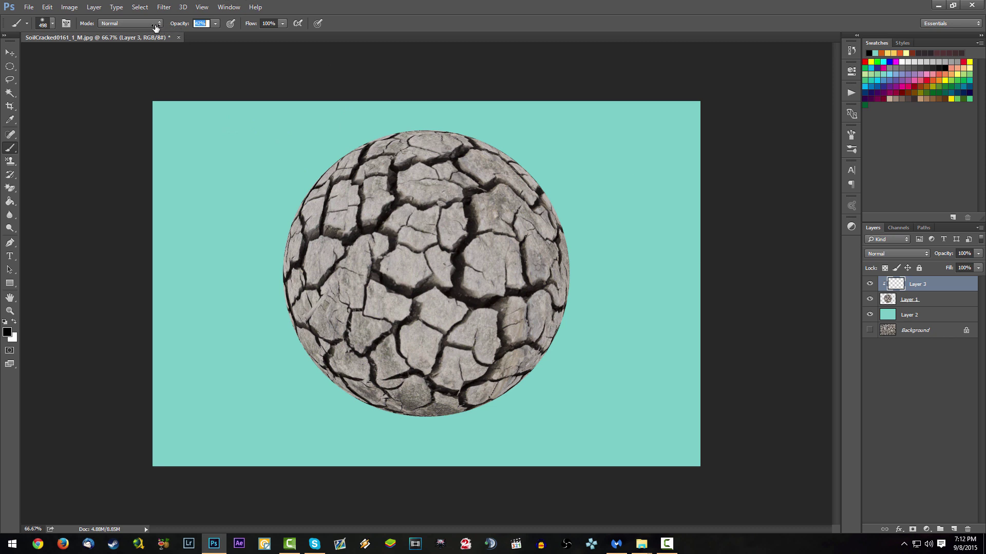
type("20")
key("Return")
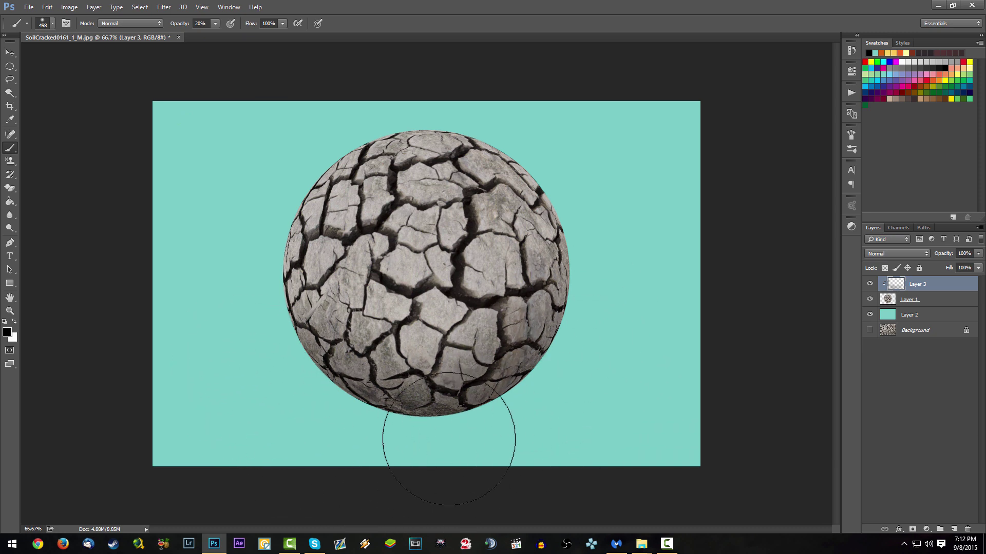
mouse_move(449, 439)
left_mouse_down()
mouse_move(416, 445)
mouse_move(448, 436)
mouse_move(308, 408)
left_mouse_up()
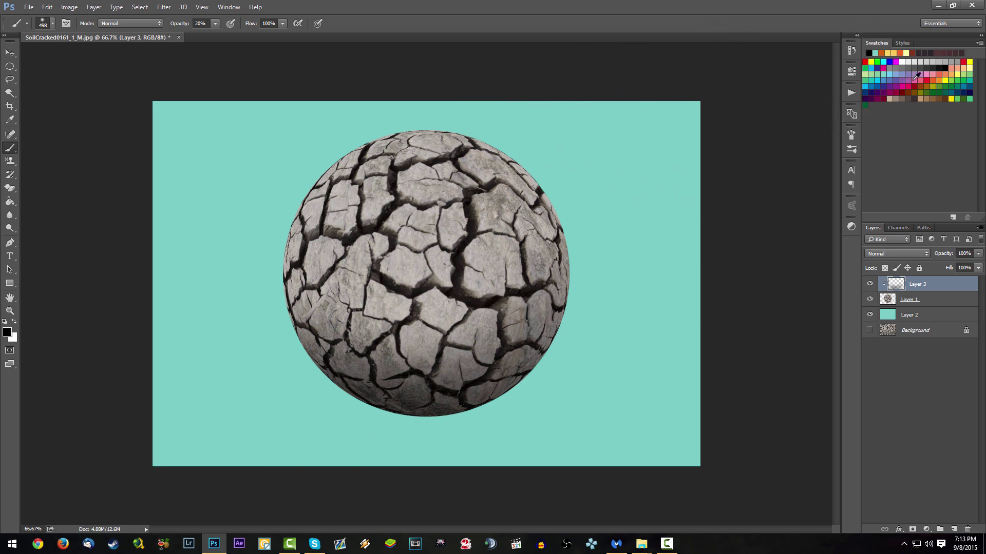
- Try tinting the sphere's upper and right edges with orange brush strokes on the clipped layer, and undo them
left_click(943, 76)
mouse_move(462, 82)
left_mouse_down()
mouse_move(281, 93)
mouse_move(215, 178)
left_mouse_up()
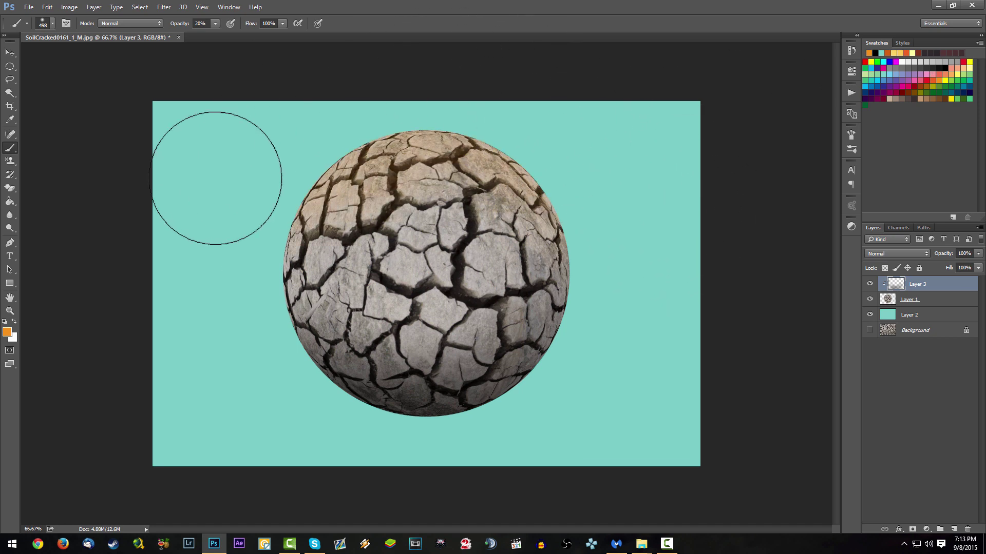
mouse_move(590, 182)
left_mouse_down()
mouse_move(295, 66)
mouse_move(535, 136)
mouse_move(576, 136)
mouse_move(430, 83)
left_mouse_up()
key("5")
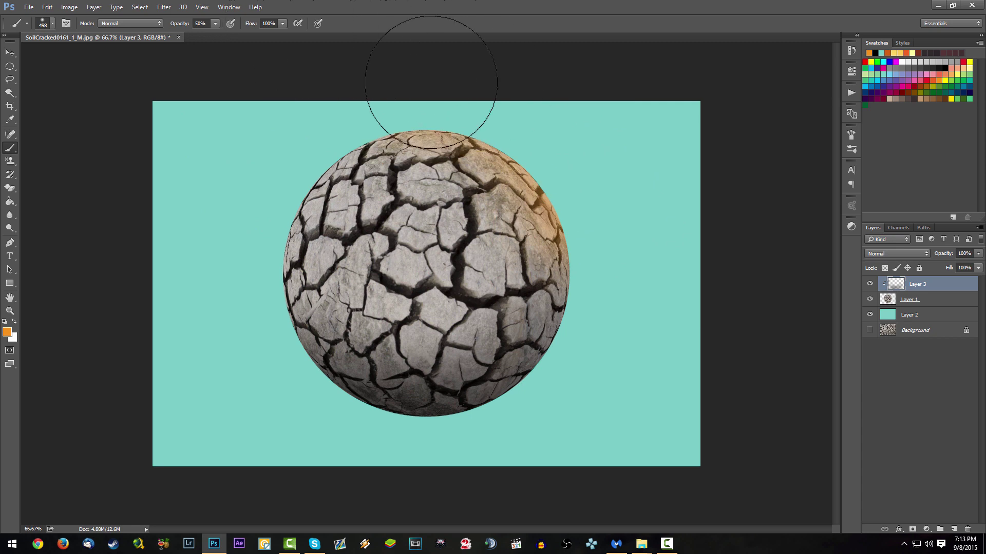
key("ctrl+alt+z")
key("ctrl+alt+z")
key("ctrl+alt+z")
- Lighten the sphere's top edge with white at 50% opacity on the clipped Layer 3 and hide that layer
left_click(903, 61)
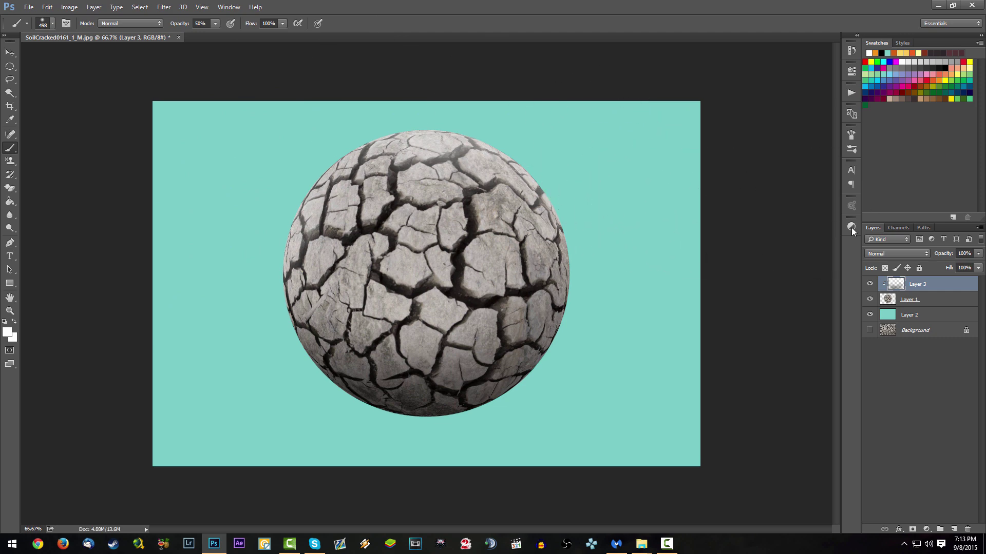
left_click(871, 284)
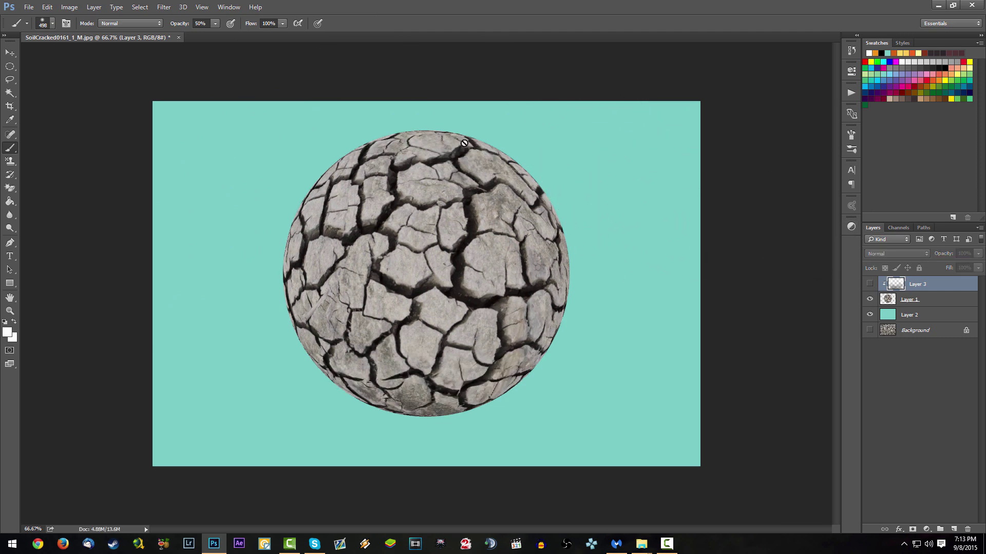
- Add a layer mask to the sphere's Layer 1
scroll(546, 144, "up", 2)
left_click(898, 303)
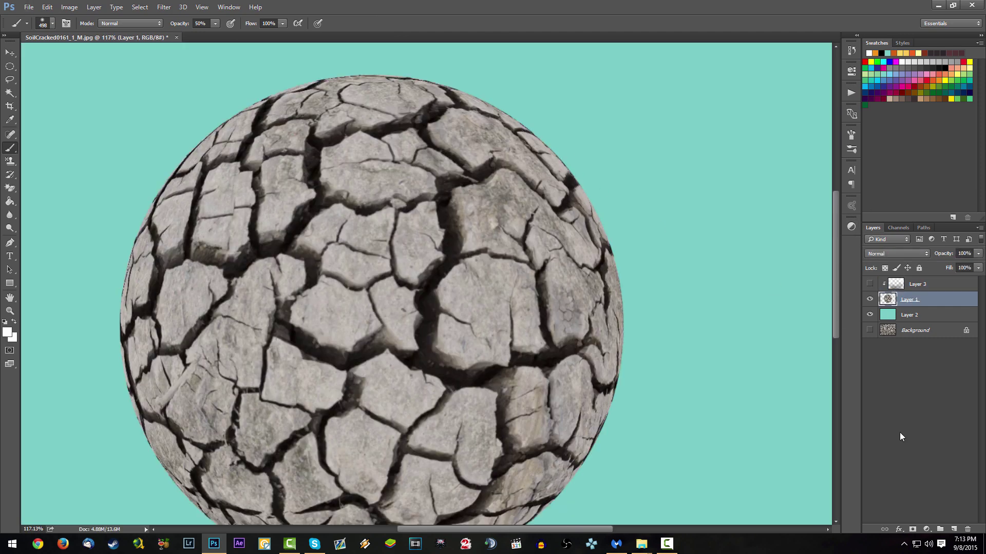
left_click(913, 530)
- Target the sphere's layer mask and set up a 5 px black brush with 100% hardness
scroll(579, 155, "up", 4)
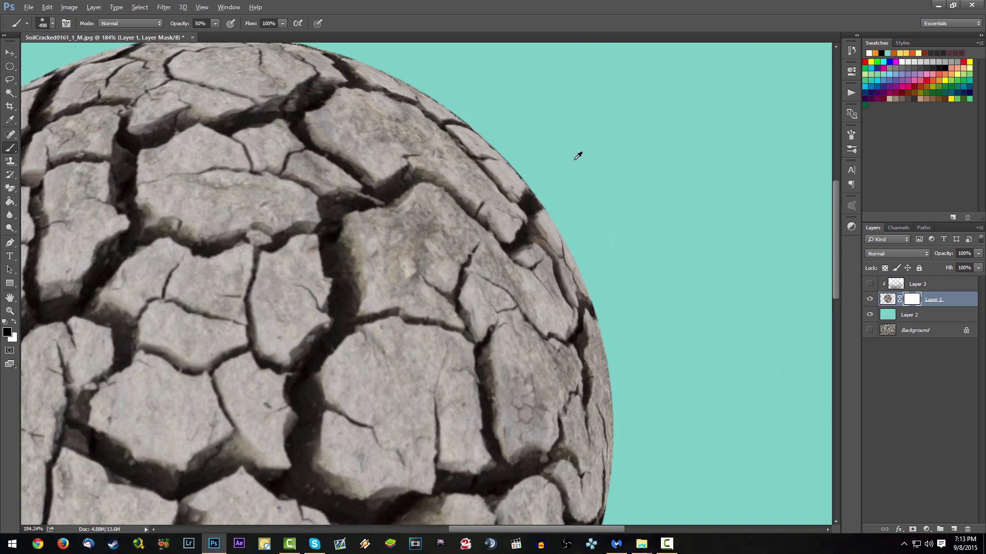
scroll(511, 216, "down", 2)
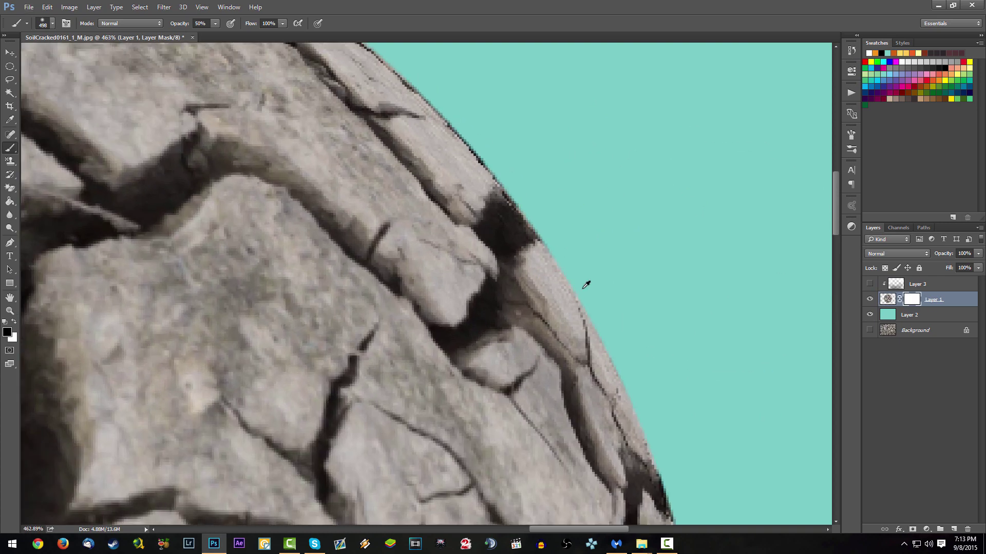
scroll(537, 278, "down", 1)
scroll(536, 278, "up", 3)
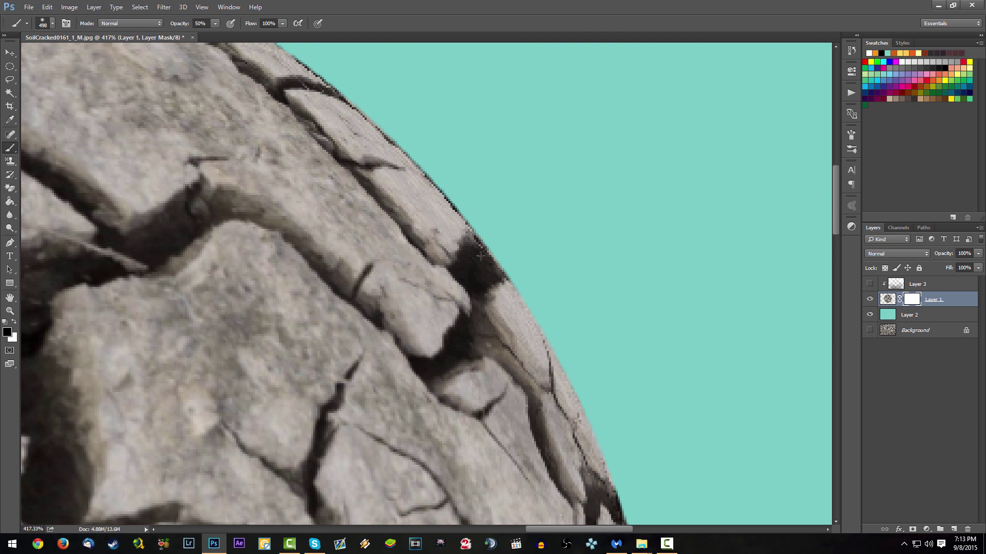
scroll(477, 256, "up", 2)
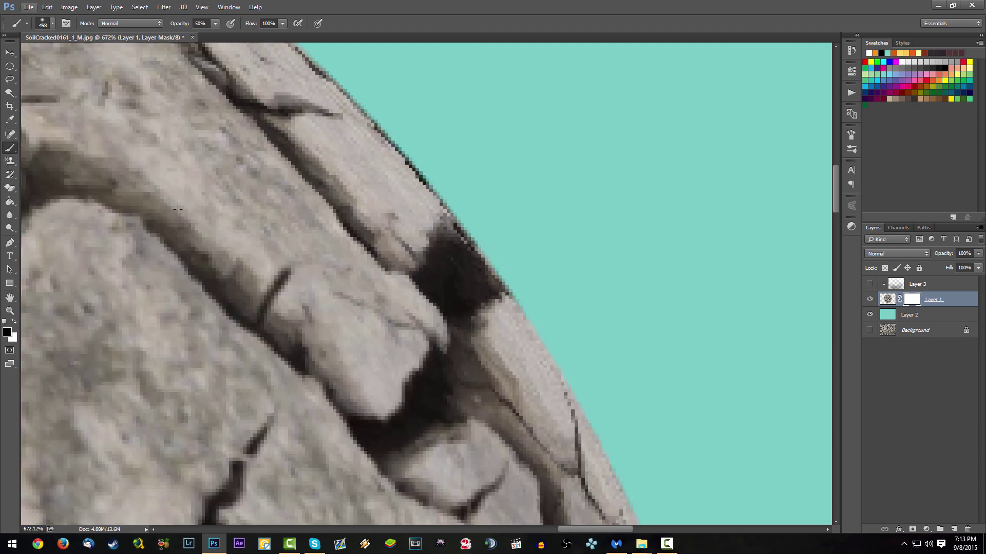
left_click(905, 305)
left_click(887, 299)
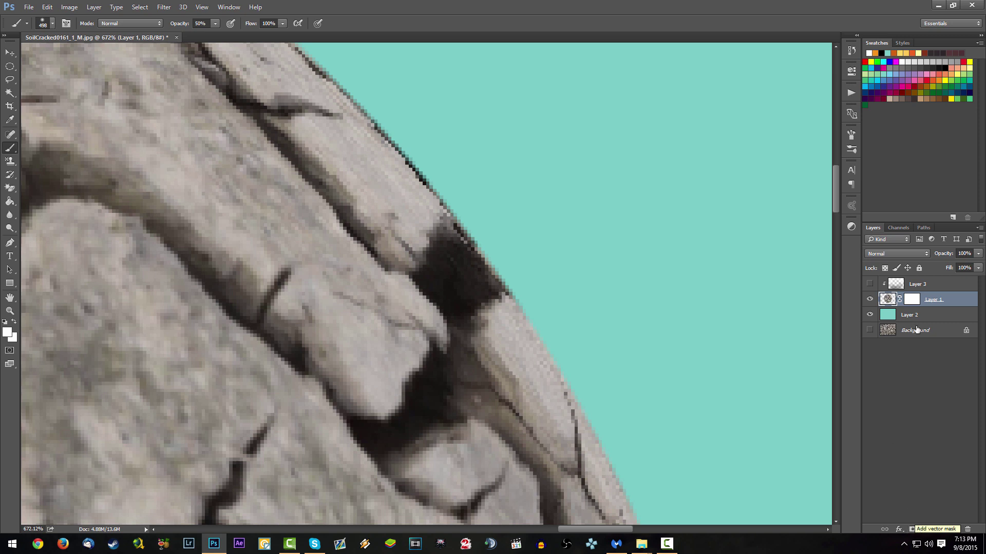
left_click(908, 299)
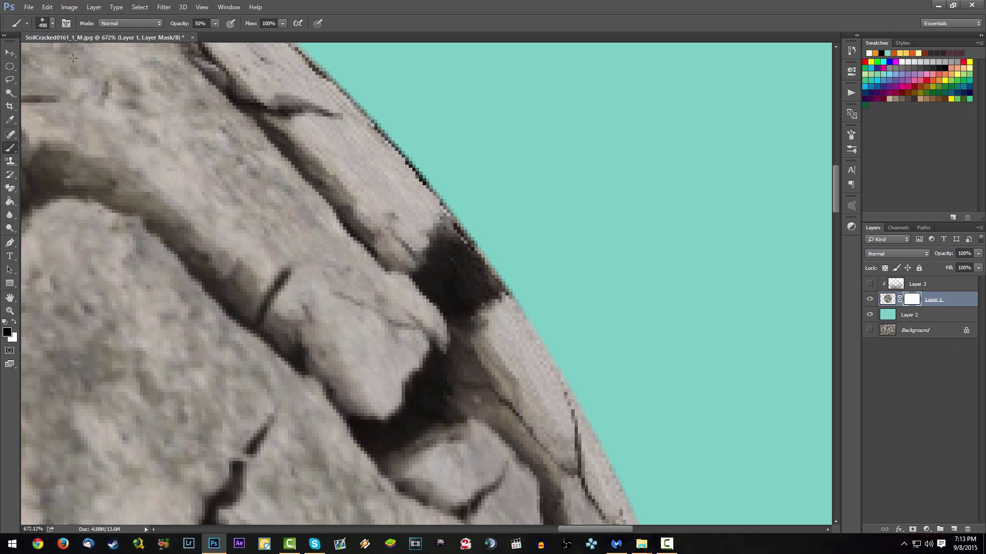
left_click(52, 23)
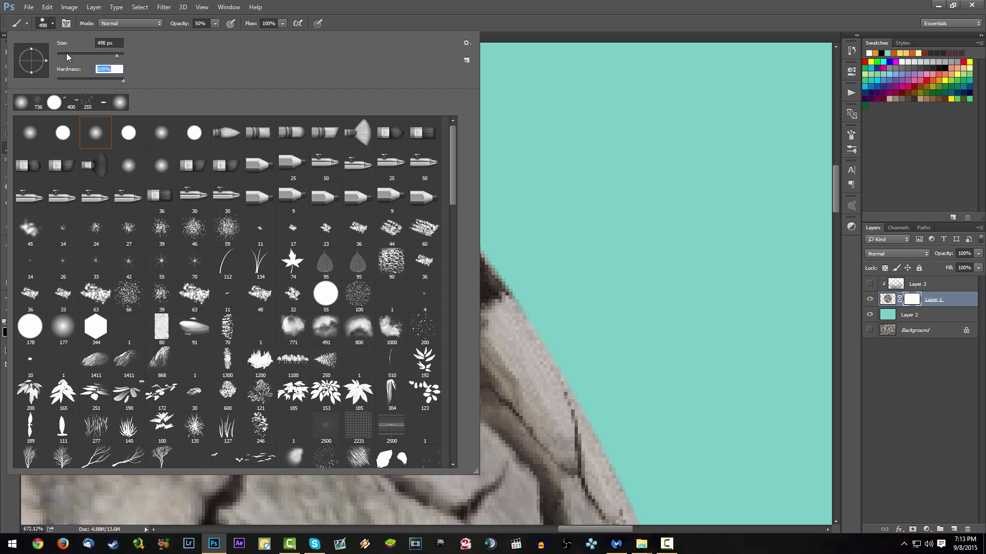
left_click_drag(67, 53, 61, 56)
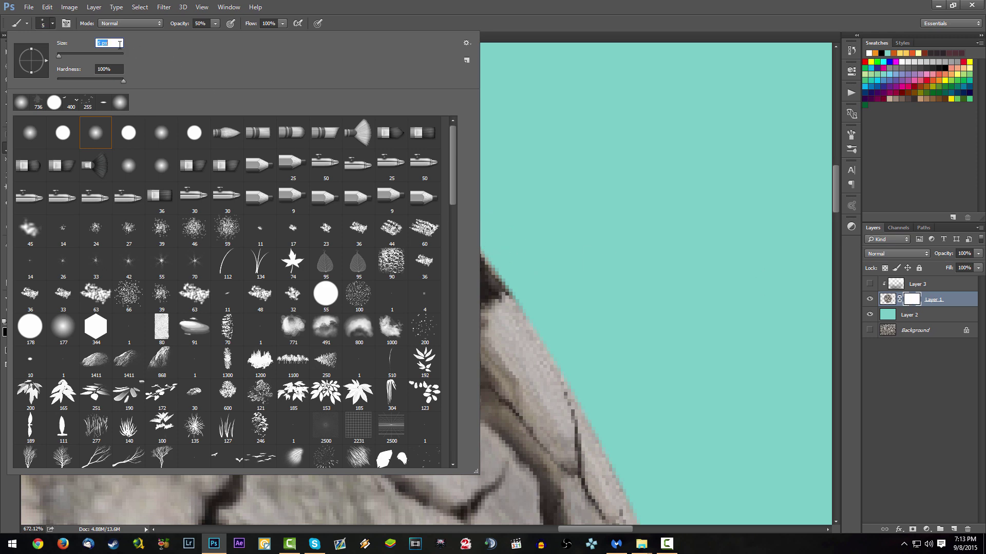
left_click(907, 303)
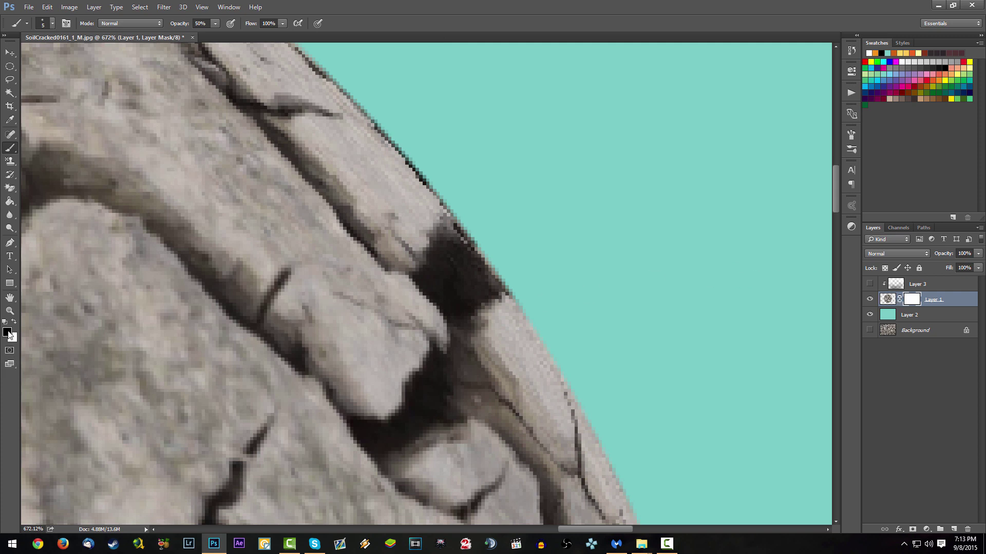
- Try masking out the dark crack on the sphere's upper-right edge at 50% brush opacity, and undo the stroke
scroll(533, 251, "up", 2, "alt")
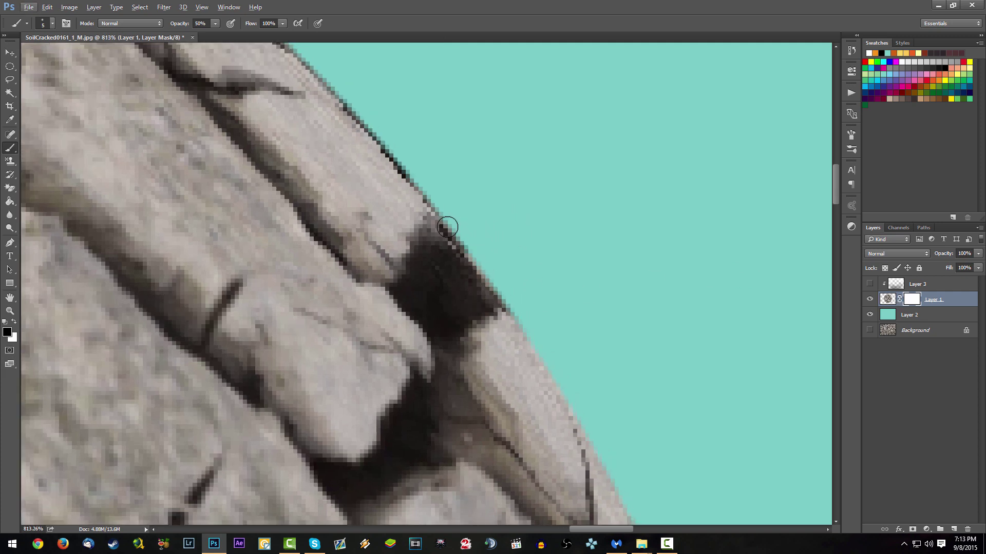
mouse_move(447, 227)
left_mouse_down()
mouse_move(456, 260)
mouse_move(479, 281)
left_mouse_up()
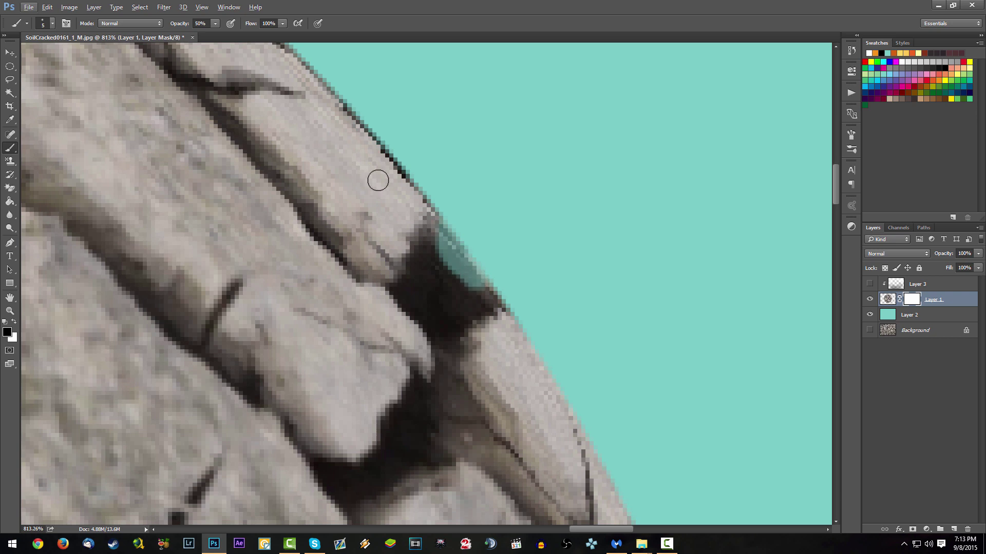
key("ctrl+z")
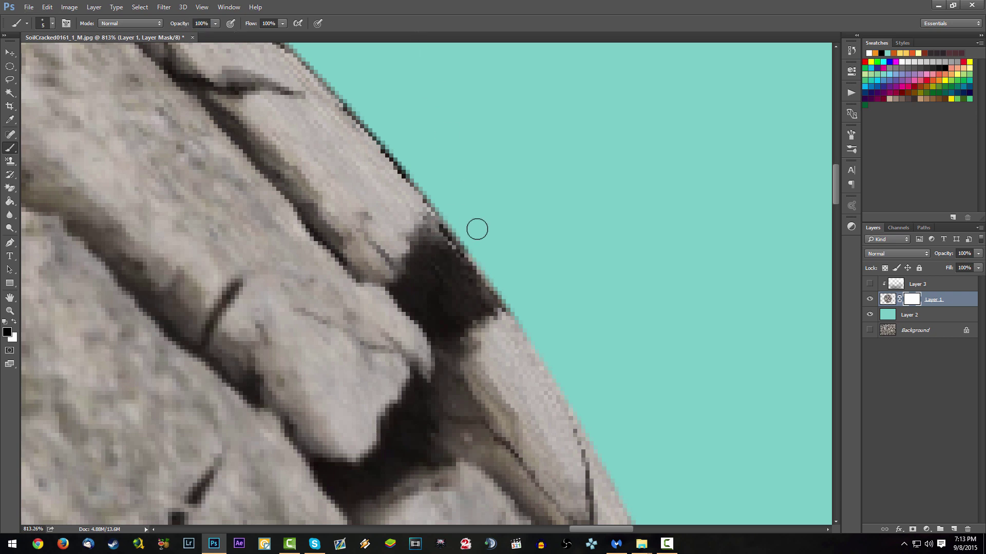
- Mask out a notch where the dark crack meets the sphere's upper-right edge, using 100% brush opacity
mouse_move(447, 223)
left_mouse_down()
mouse_move(457, 257)
mouse_move(468, 258)
mouse_move(491, 291)
mouse_move(457, 276)
mouse_move(447, 239)
left_mouse_up()
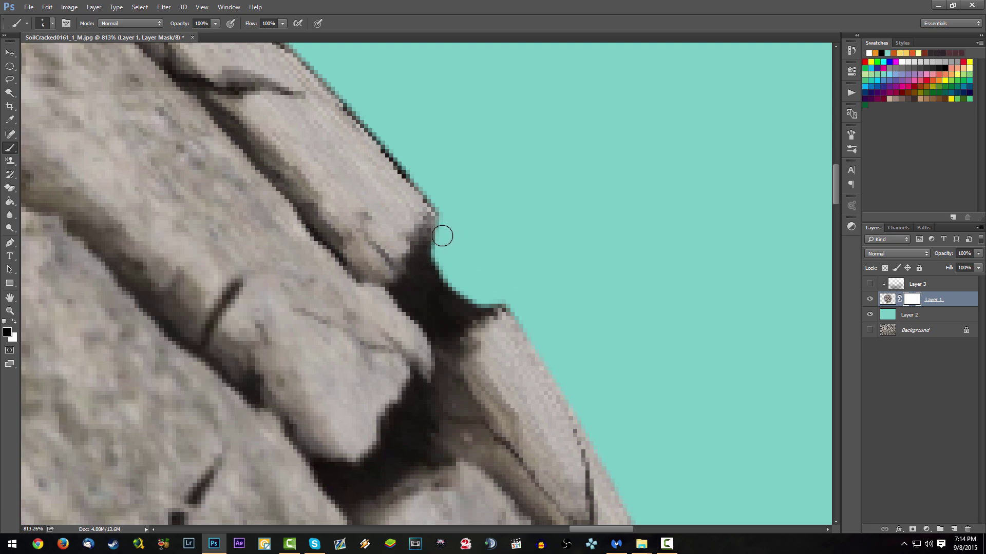
scroll(502, 226, "down", 10)
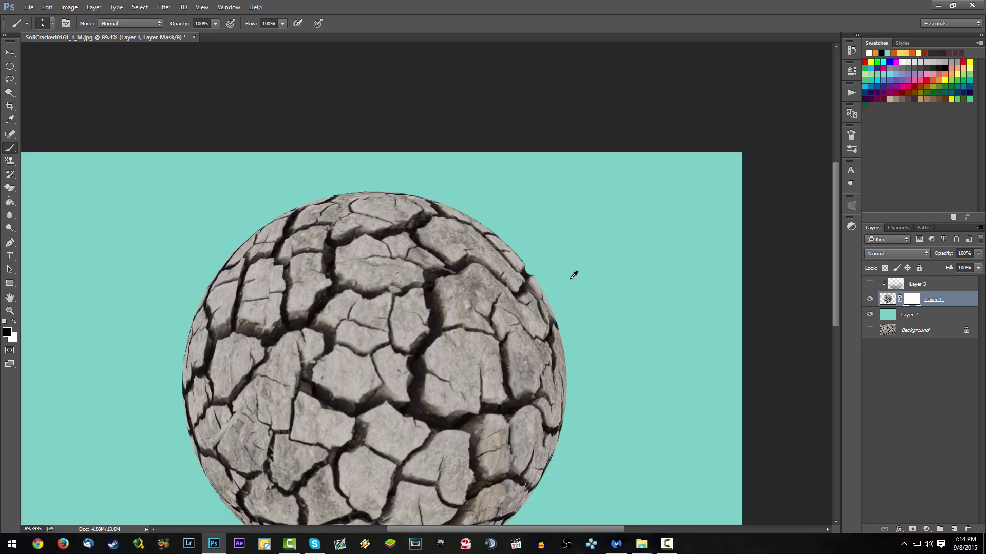
scroll(574, 276, "down", 2)
scroll(545, 214, "up", 5)
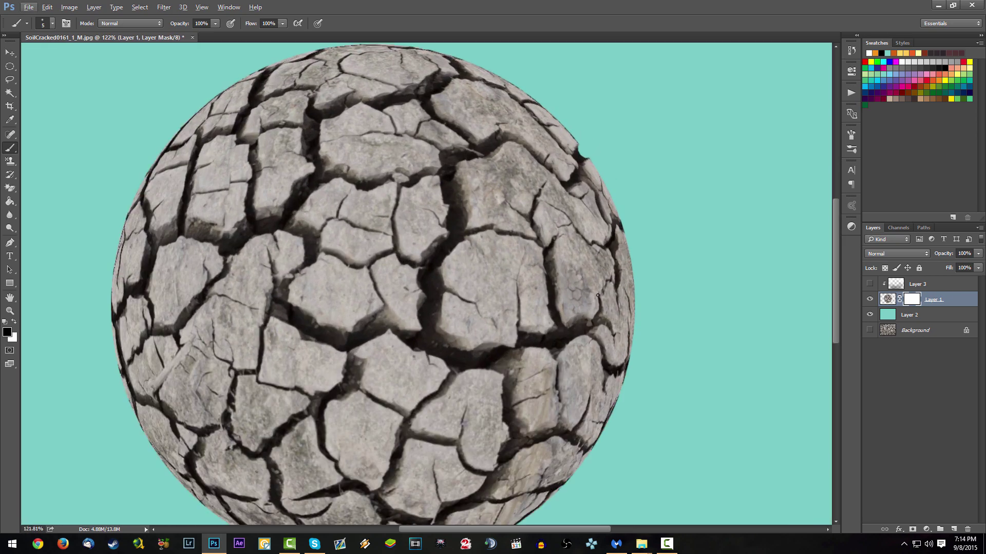
- Carve notches into the crack ends along the sphere's right edge by painting black on the mask
scroll(660, 226, "up", 6)
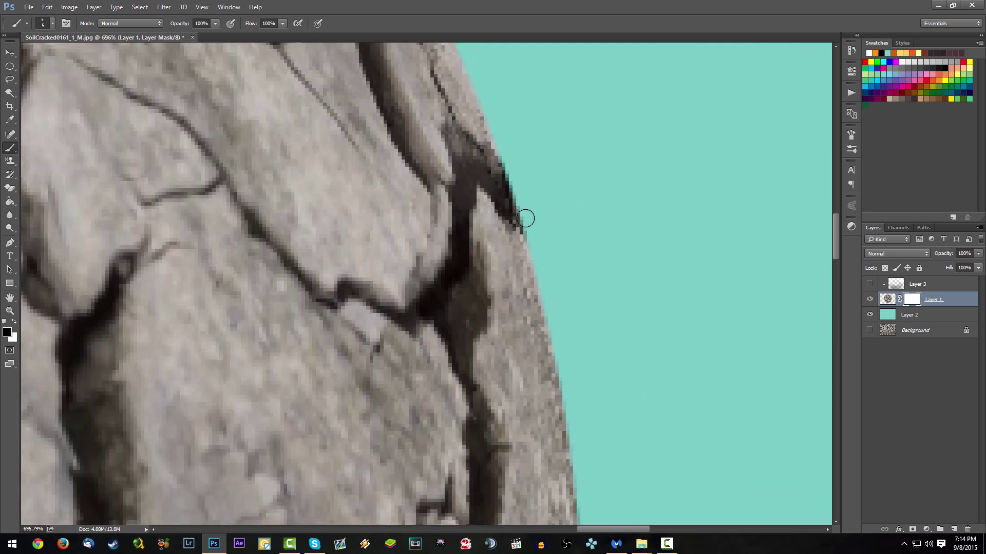
mouse_move(525, 218)
left_mouse_down()
mouse_move(508, 192)
mouse_move(410, 116)
mouse_move(467, 146)
mouse_move(421, 231)
mouse_move(382, 354)
left_mouse_up()
left_click_drag(449, 177, 441, 229)
mouse_move(464, 174)
left_mouse_down()
mouse_move(442, 265)
mouse_move(440, 243)
mouse_move(429, 314)
mouse_move(415, 249)
mouse_move(433, 103)
left_mouse_up()
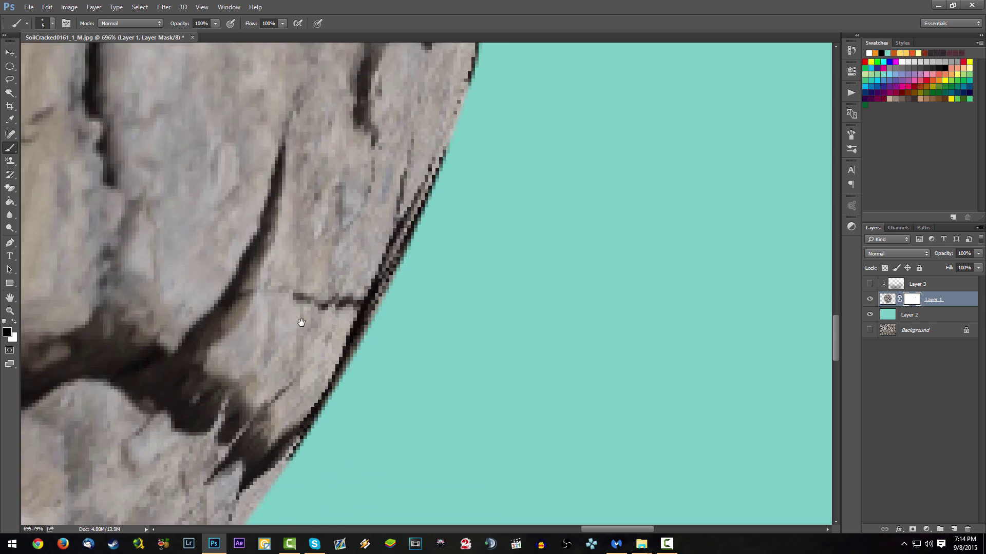
- Mask out the dark crack ends along the sphere's lower-right edge to break up its smooth outline
left_click_drag(301, 323, 503, 116)
mouse_move(531, 200)
left_mouse_down()
mouse_move(501, 217)
mouse_move(539, 182)
mouse_move(548, 163)
mouse_move(530, 189)
mouse_move(573, 129)
mouse_move(471, 328)
mouse_move(516, 239)
left_mouse_up()
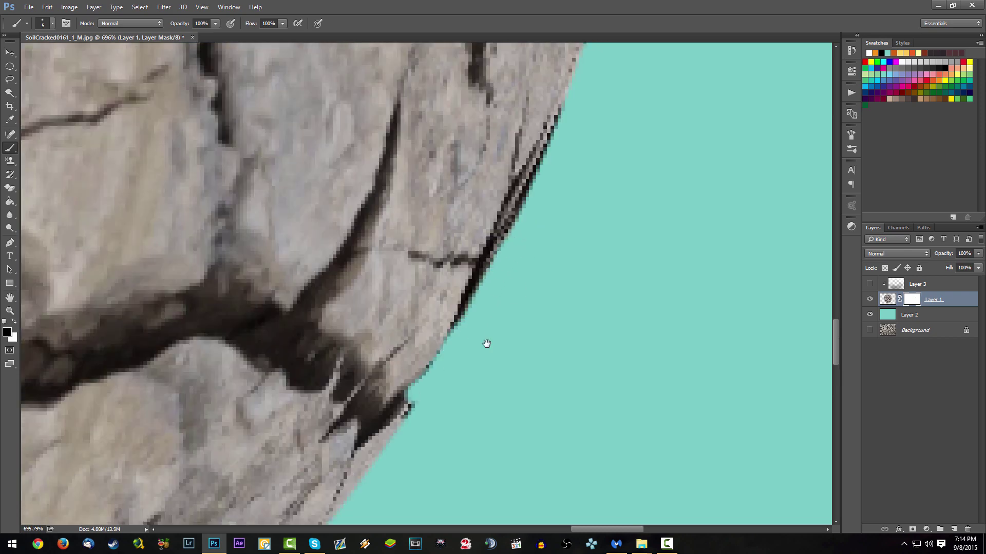
mouse_move(484, 341)
left_mouse_down()
mouse_move(519, 139)
mouse_move(530, 186)
mouse_move(583, 138)
left_mouse_up()
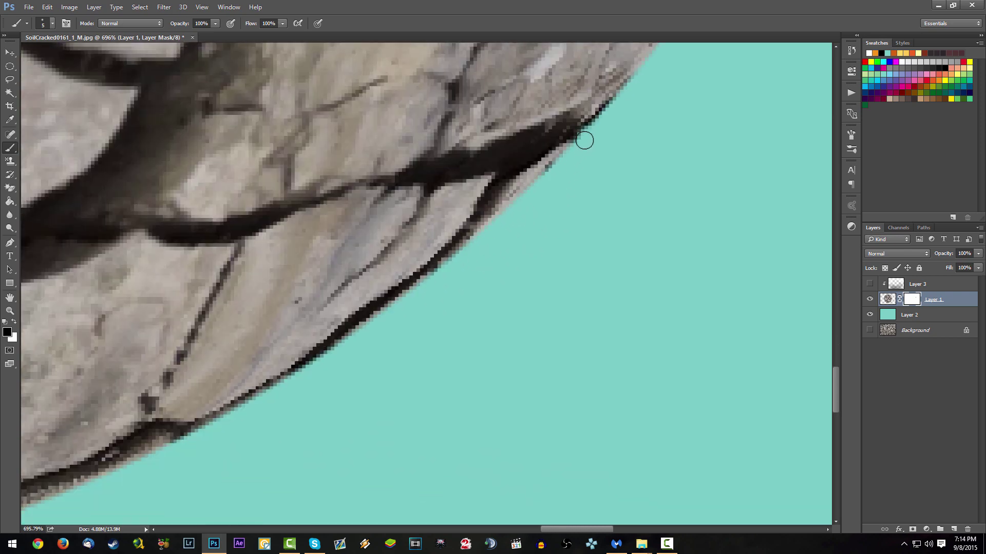
mouse_move(483, 260)
left_mouse_down()
mouse_move(495, 286)
mouse_move(489, 273)
left_mouse_up()
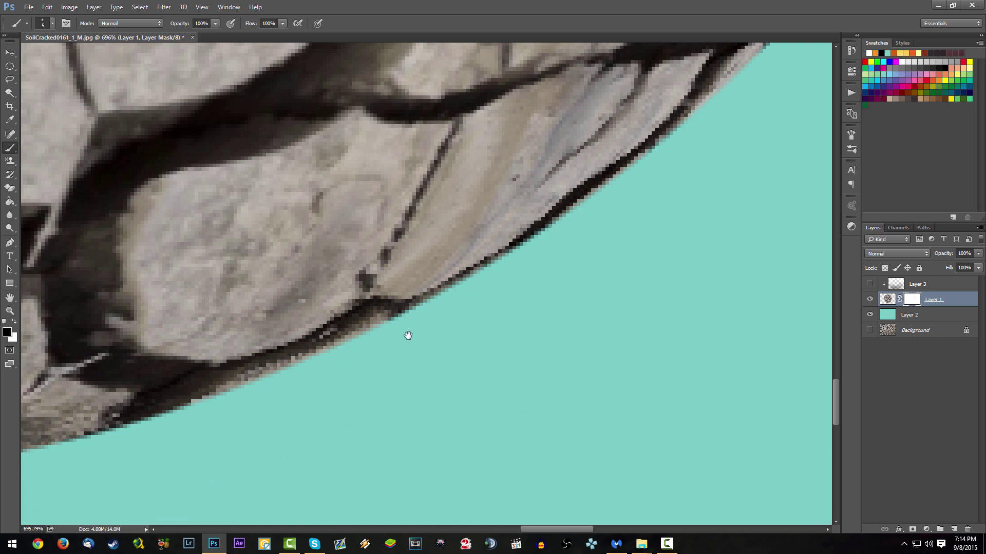
left_click_drag(408, 335, 568, 225)
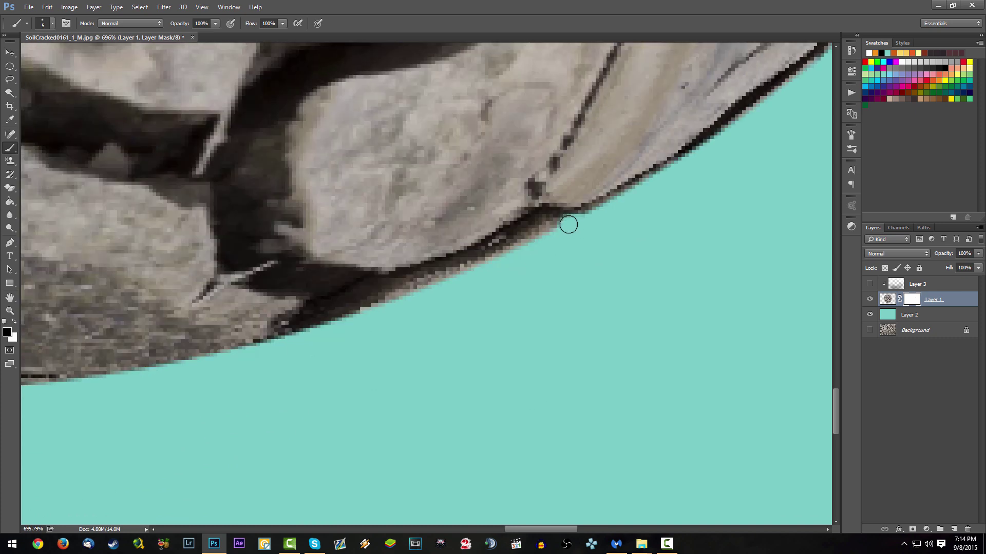
left_click_drag(396, 341, 537, 303)
left_click_drag(449, 309, 448, 297)
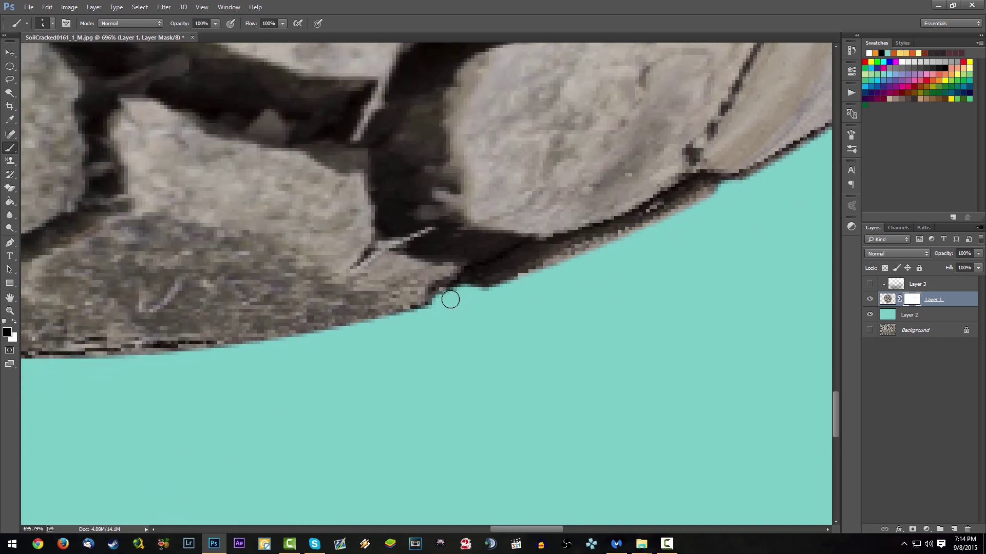
- Roughen the sphere's bottom, lower-left and left outline by masking small notches at the cracks
mouse_move(542, 301)
left_mouse_down()
mouse_move(424, 257)
mouse_move(315, 242)
mouse_move(522, 315)
mouse_move(565, 316)
mouse_move(539, 310)
mouse_move(677, 405)
left_mouse_up()
left_click_drag(464, 241, 518, 277)
mouse_move(523, 321)
left_mouse_down()
mouse_move(532, 330)
mouse_move(516, 308)
left_mouse_up()
mouse_move(411, 128)
left_mouse_down()
mouse_move(548, 265)
mouse_move(574, 337)
left_mouse_up()
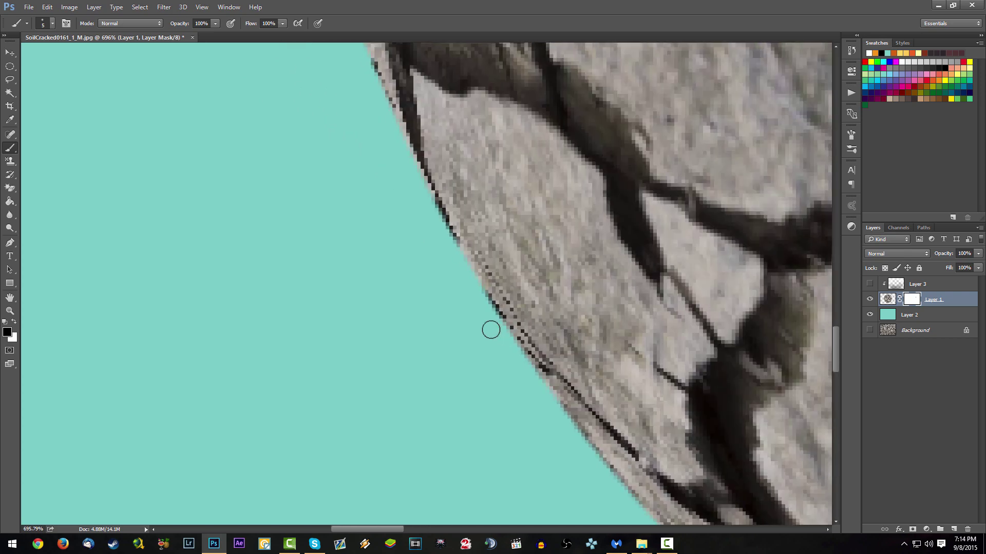
mouse_move(505, 289)
left_mouse_down()
mouse_move(562, 431)
mouse_move(506, 461)
mouse_move(497, 438)
left_mouse_up()
left_click_drag(446, 236, 454, 375)
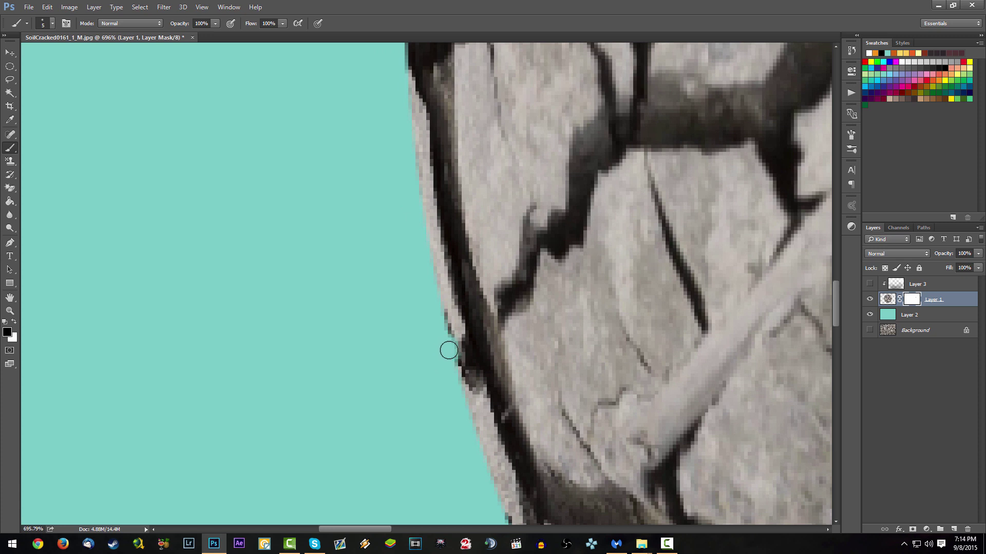
left_click_drag(479, 192, 531, 443)
left_click_drag(452, 312, 444, 166)
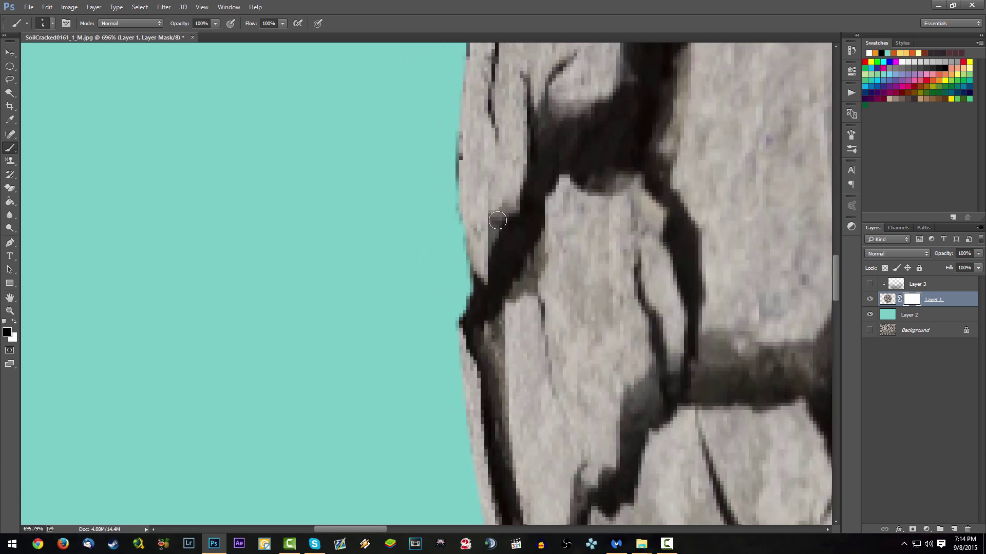
mouse_move(456, 287)
left_mouse_down()
mouse_move(462, 299)
mouse_move(444, 306)
mouse_move(511, 429)
mouse_move(510, 324)
mouse_move(409, 325)
left_mouse_up()
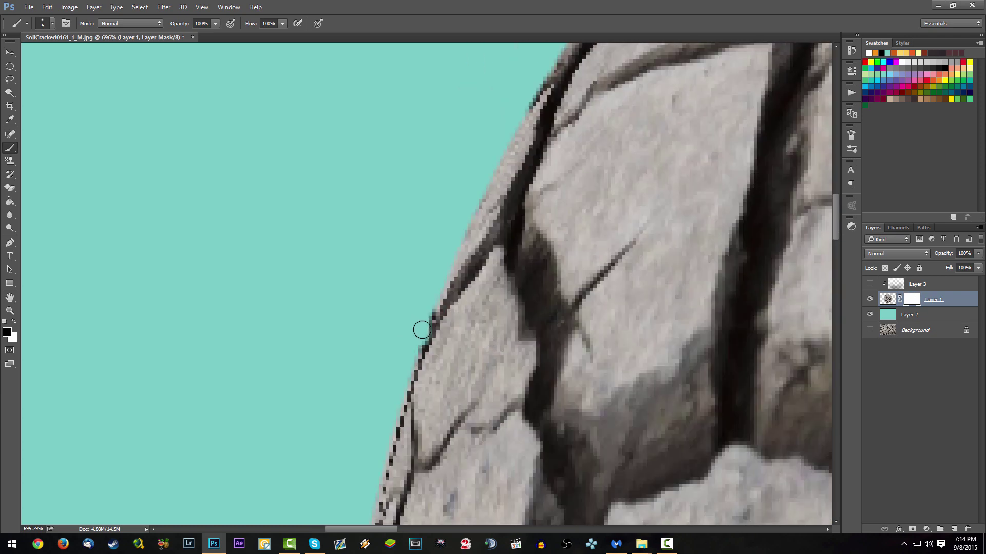
- Mask out small notches at the crack ends along the sphere's upper-left edge
left_click_drag(585, 140, 495, 309)
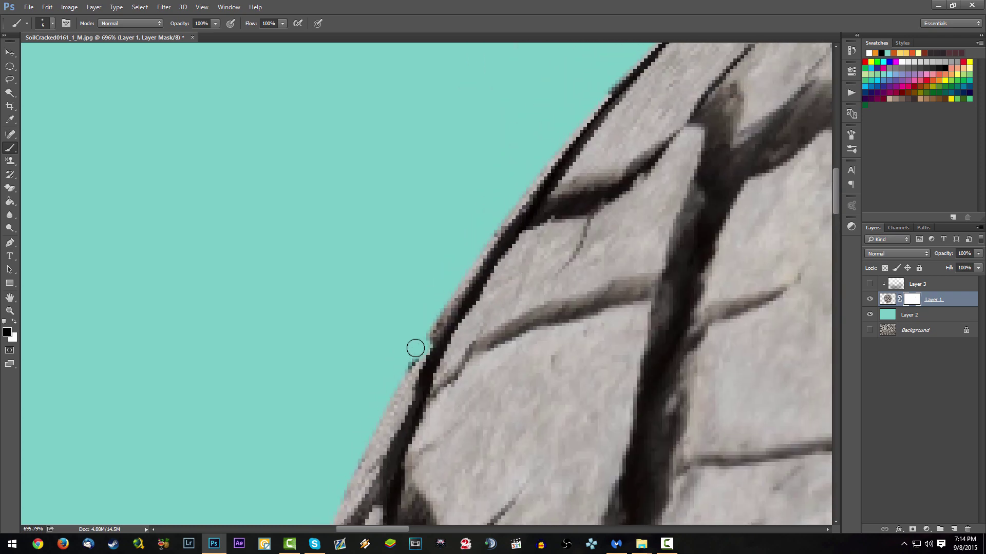
mouse_move(416, 348)
left_mouse_down()
mouse_move(441, 385)
mouse_move(411, 392)
mouse_move(534, 248)
left_mouse_up()
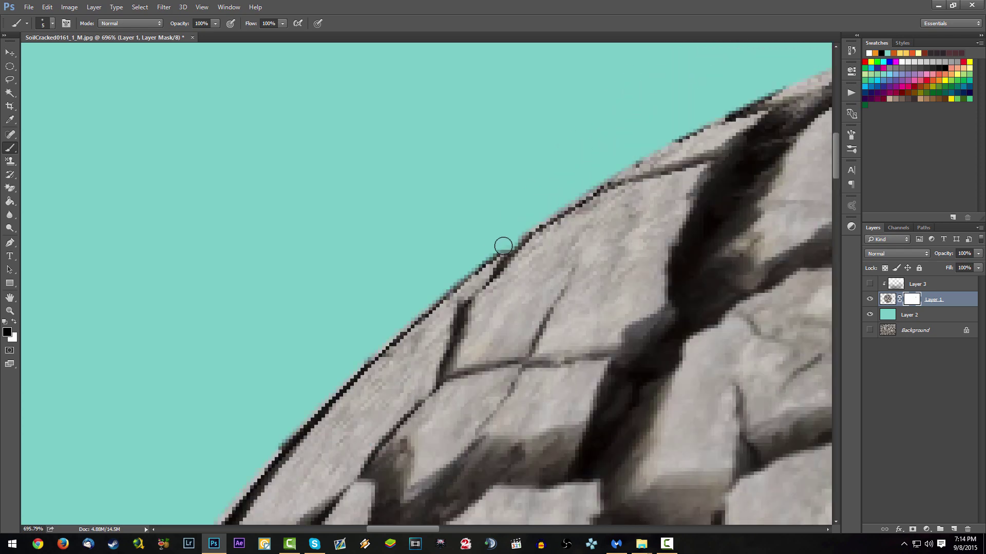
left_click_drag(548, 319, 456, 288)
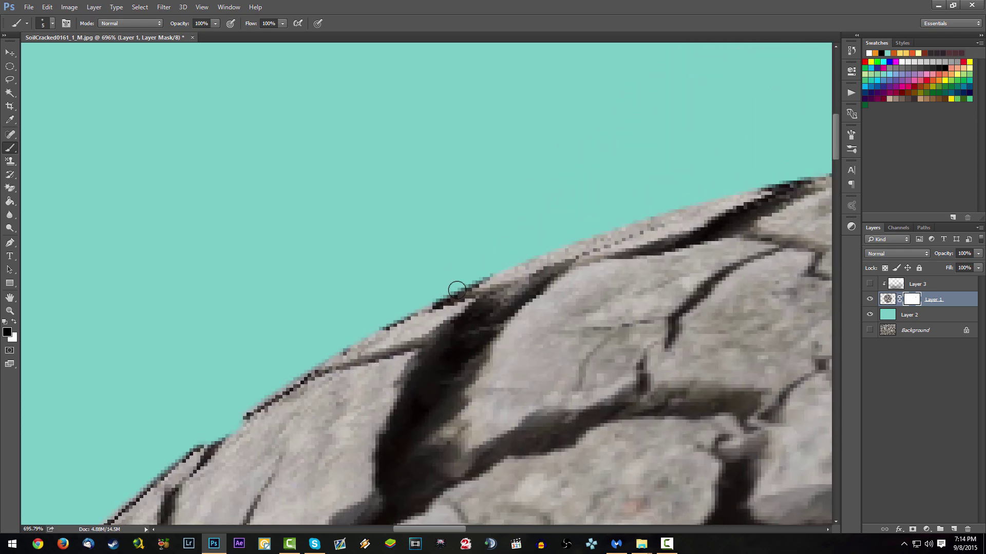
mouse_move(545, 293)
left_mouse_down()
mouse_move(352, 349)
mouse_move(279, 350)
left_mouse_up()
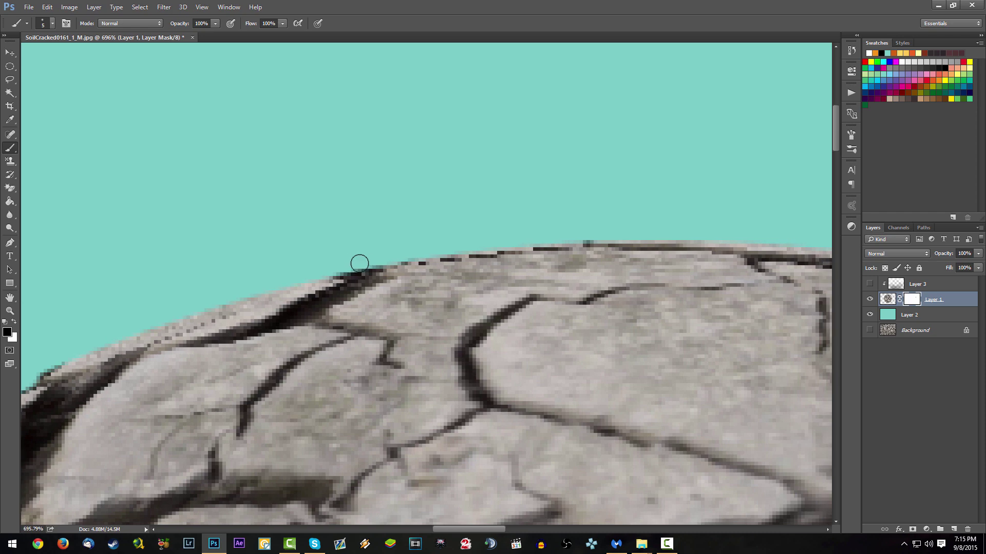
- Roughen the sphere's top and upper-right outline by masking small notches where the cracks meet the edge
mouse_move(399, 269)
left_mouse_down()
mouse_move(272, 260)
mouse_move(350, 183)
left_mouse_up()
left_click_drag(624, 294, 409, 223)
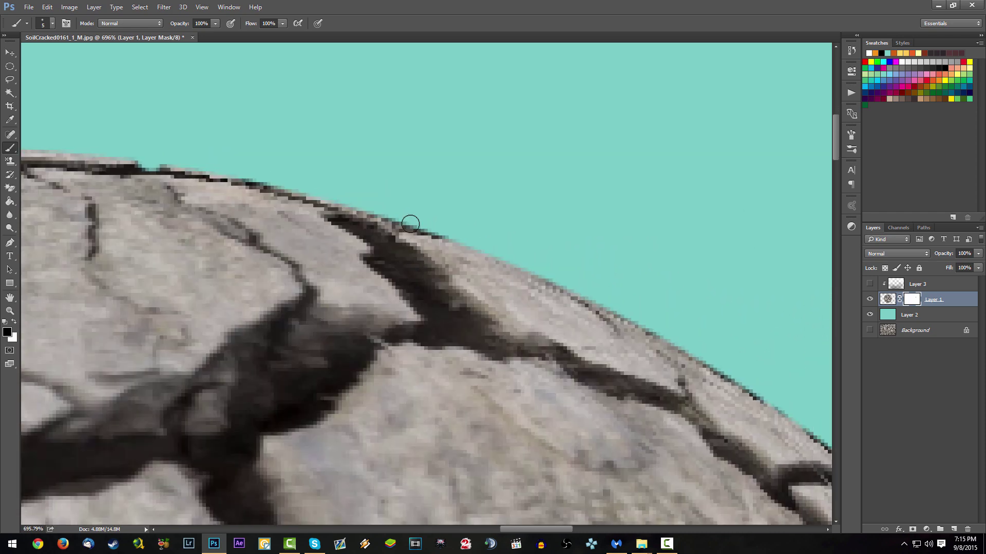
mouse_move(601, 414)
left_mouse_down()
mouse_move(441, 326)
mouse_move(410, 271)
mouse_move(429, 248)
mouse_move(445, 260)
mouse_move(396, 224)
mouse_move(335, 128)
left_mouse_up()
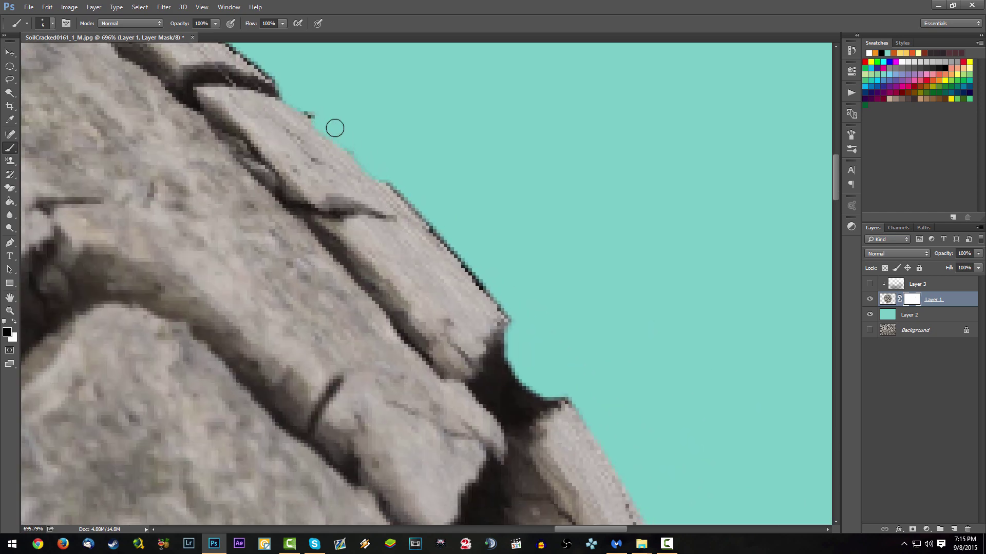
left_click_drag(393, 178, 519, 313)
scroll(426, 250, "down", 4)
scroll(426, 250, "down", 4)
scroll(411, 272, "up", 2)
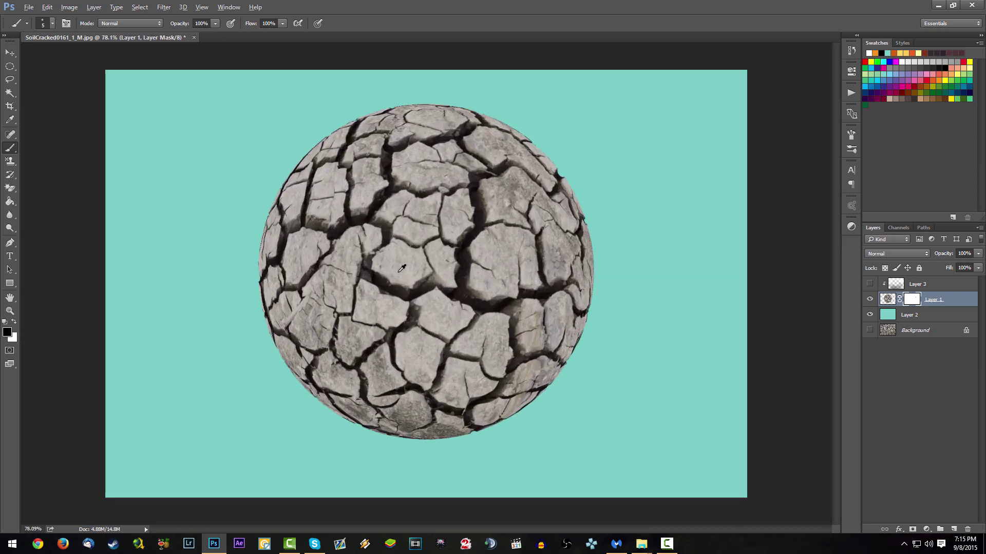
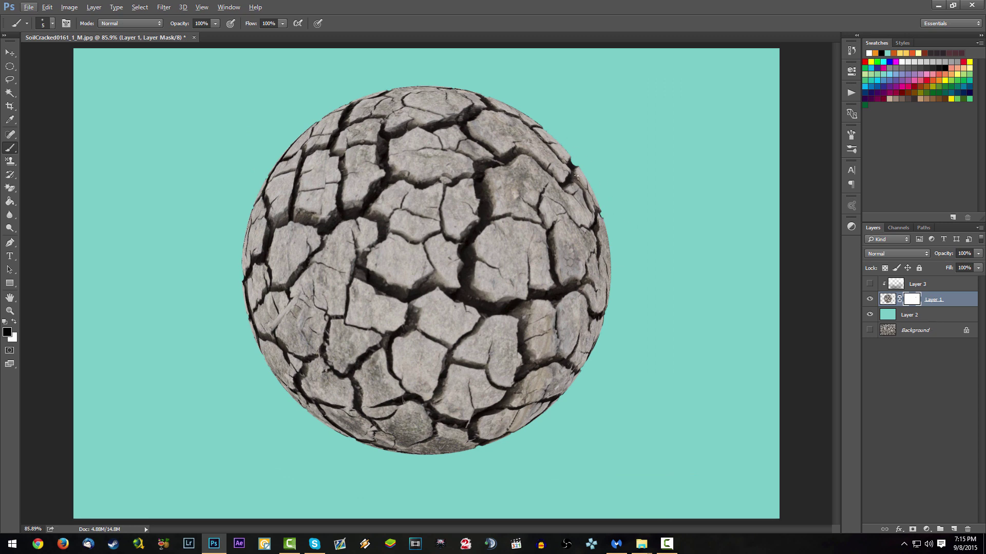
- Show the shading on Layer 3 above the cracked sphere, inspect the notched outline and select that layer
scroll(583, 226, "up", 3)
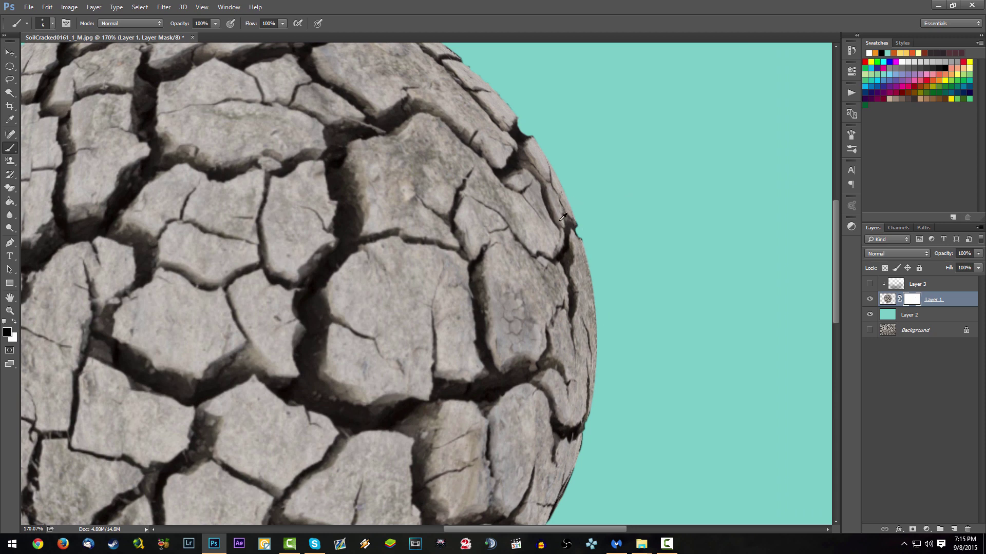
key("ctrl+0")
left_click(870, 284)
scroll(543, 311, "down", 1)
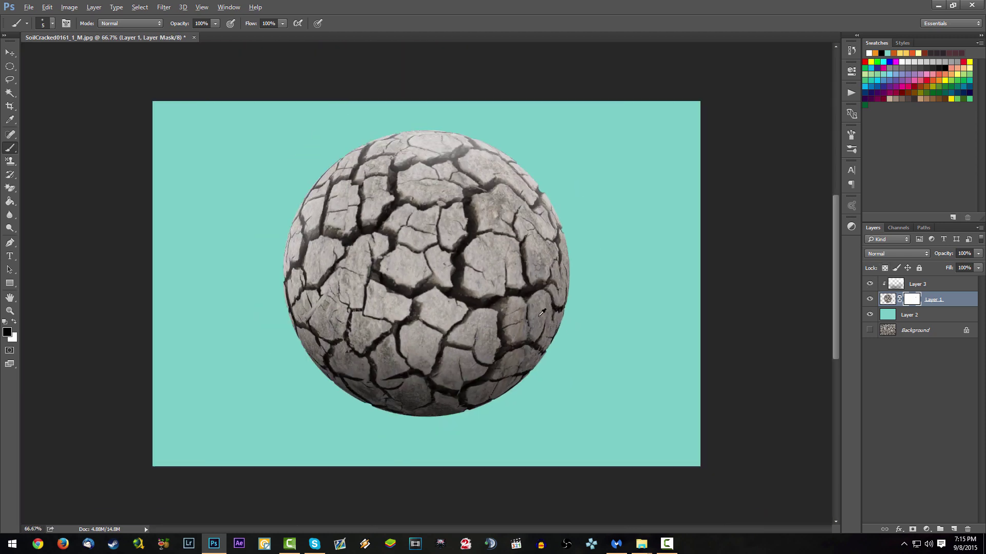
scroll(458, 425, "up", 3)
scroll(290, 424, "up", 1)
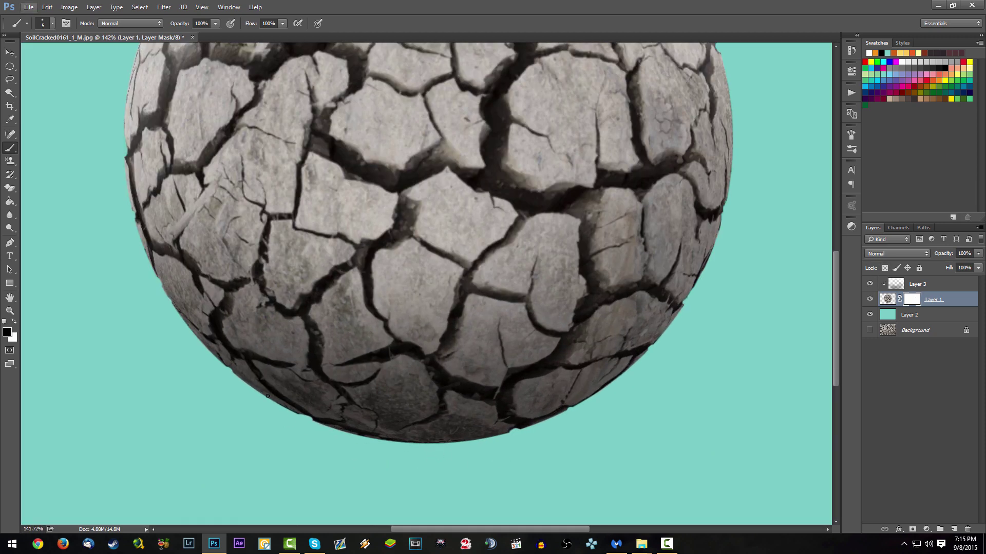
scroll(452, 431, "down", 3)
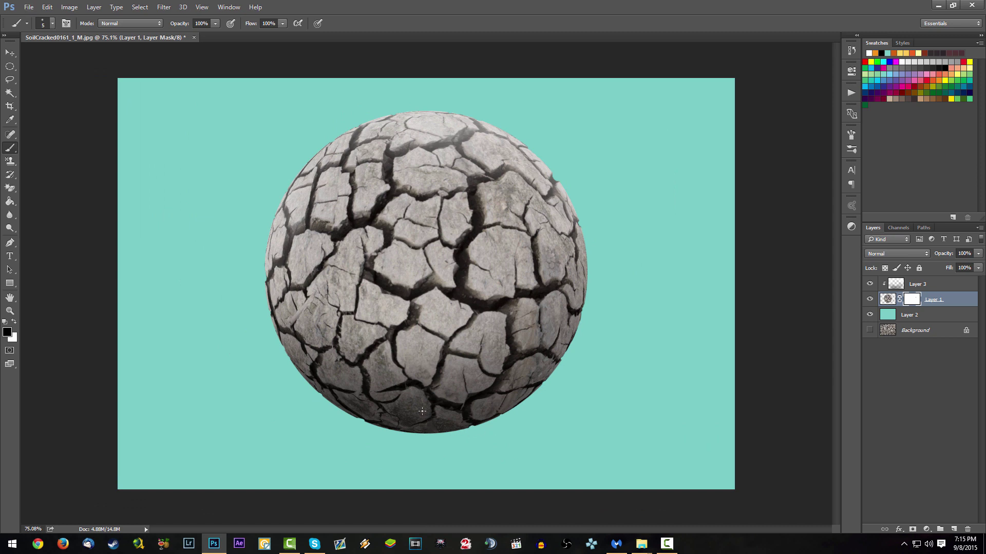
scroll(417, 316, "down", 2)
scroll(425, 285, "up", 1)
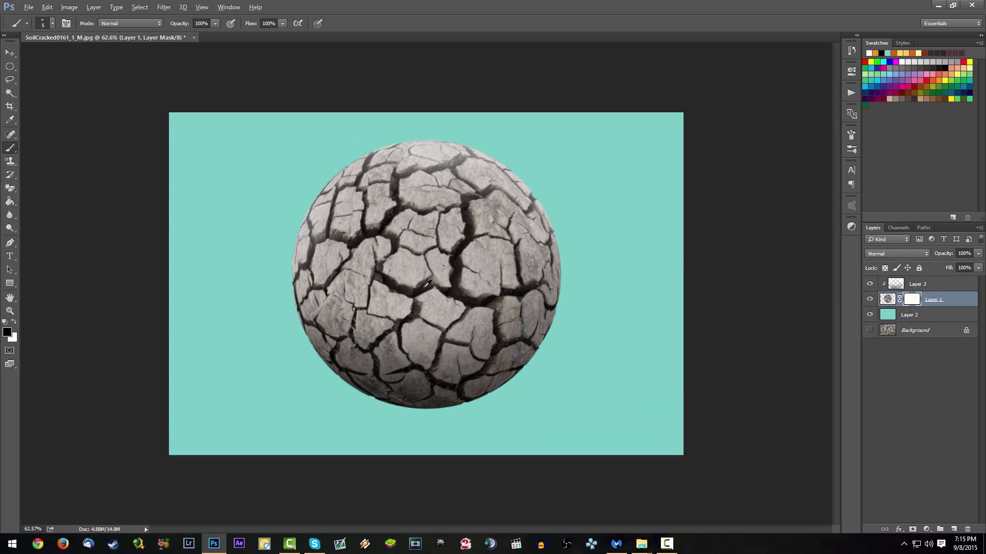
scroll(522, 327, "up", 1)
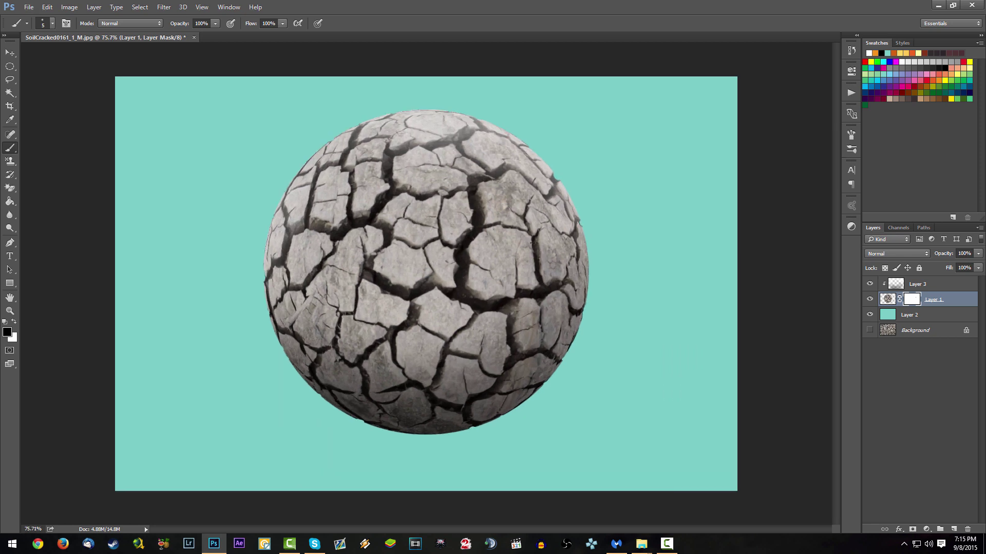
left_click(931, 284)
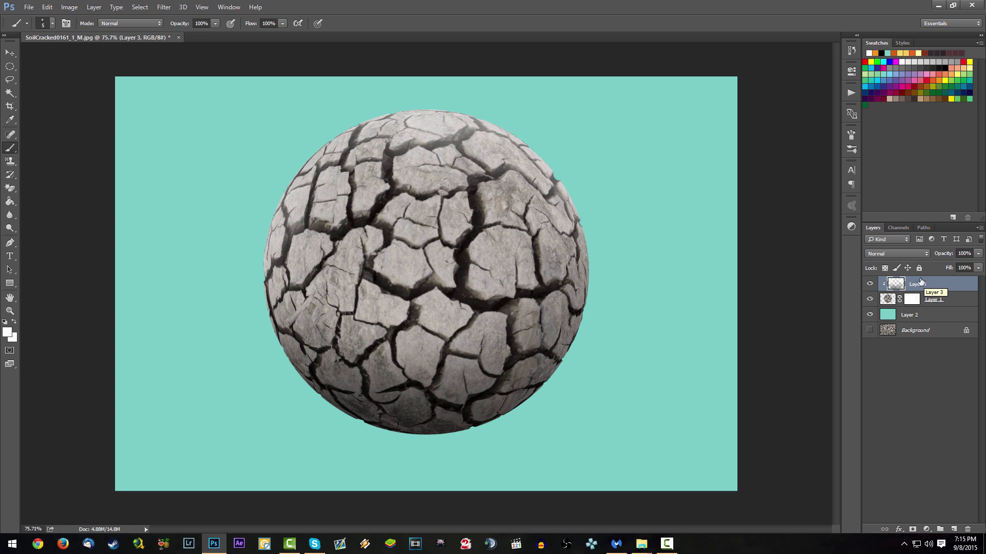
scroll(587, 262, "down", 5)
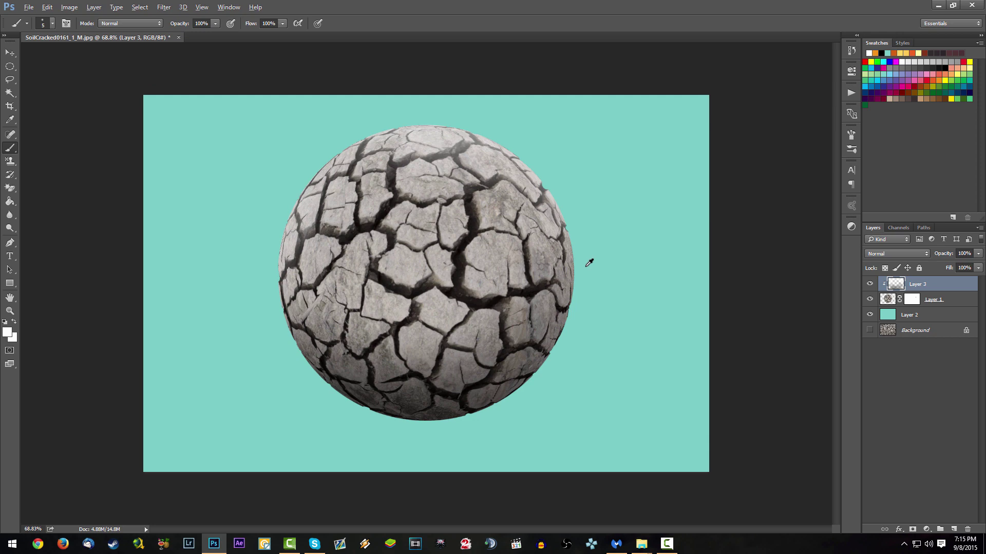
scroll(490, 283, "up", 5)
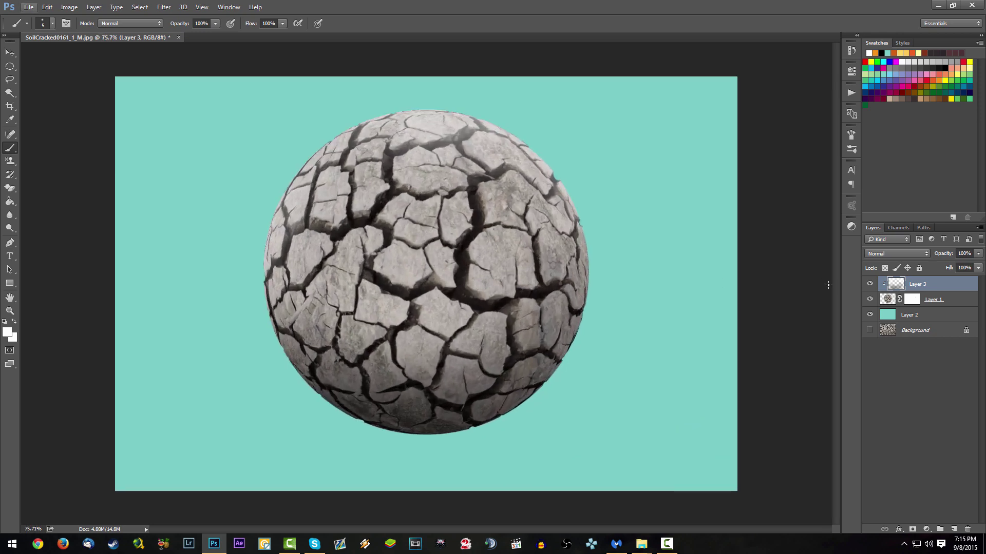
- Step back through the edits until only the soil texture's Background layer with the spherized circle remains
key("ctrl+alt+z")
key("ctrl+alt+z")
key("ctrl+alt+z")
key("ctrl+alt+z")
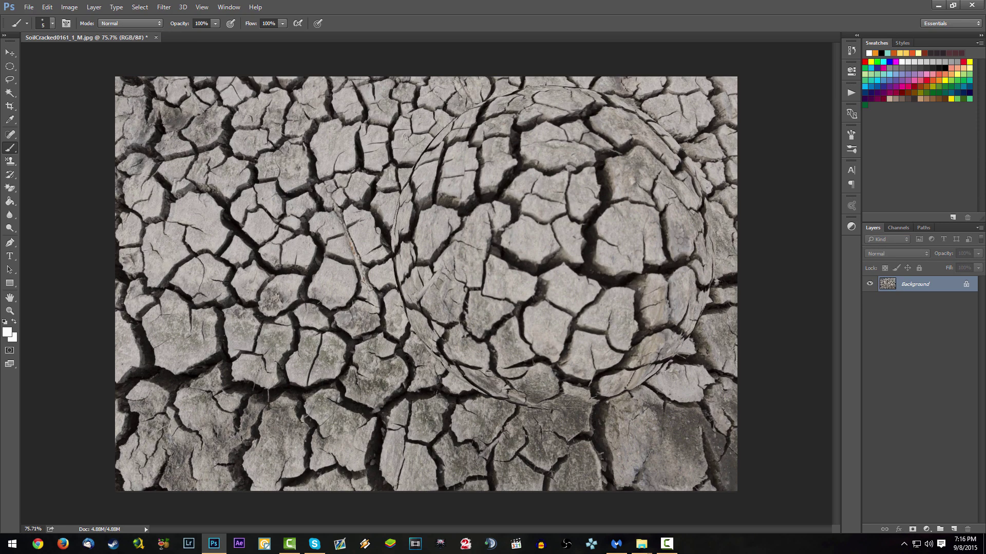
- Open the planet texture map Planet_2_d.png and view the whole image
left_click(642, 544)
left_click_drag(44, 366, 45, 368)
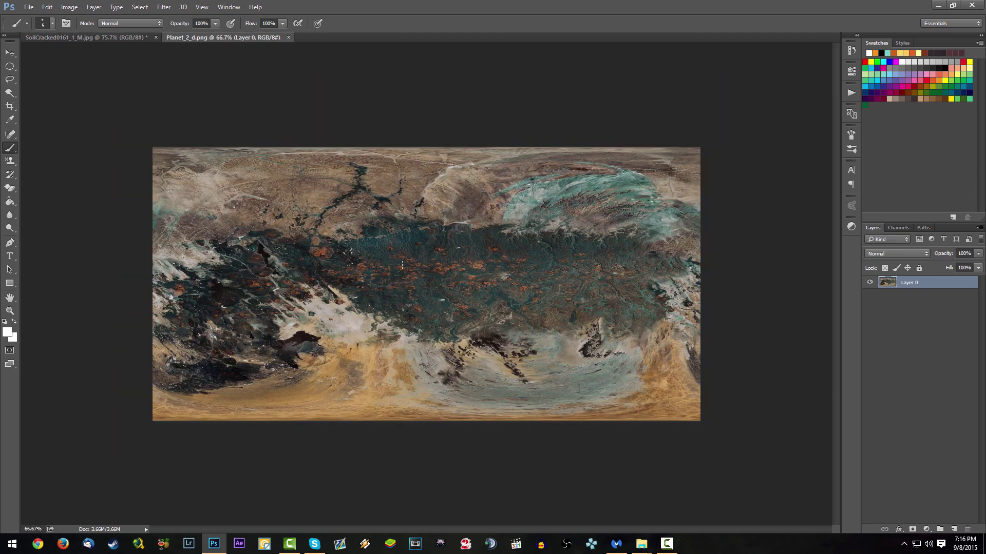
scroll(402, 266, "up", 3)
scroll(403, 269, "down", 2)
scroll(405, 276, "up", 1)
scroll(405, 276, "up", 1)
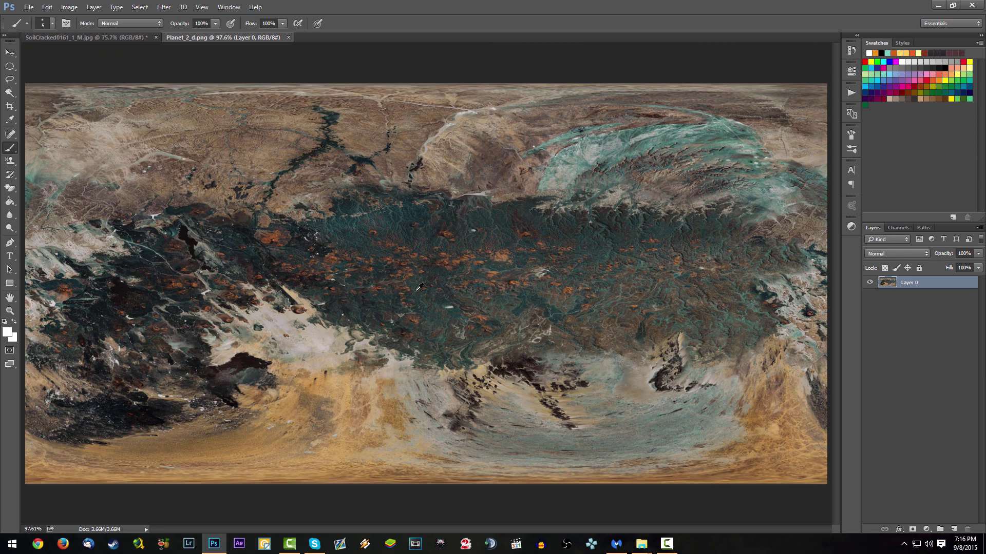
scroll(416, 285, "down", 2)
- Select a large circle over the left part of the planet map and apply the Spherize filter to it
left_click(12, 68)
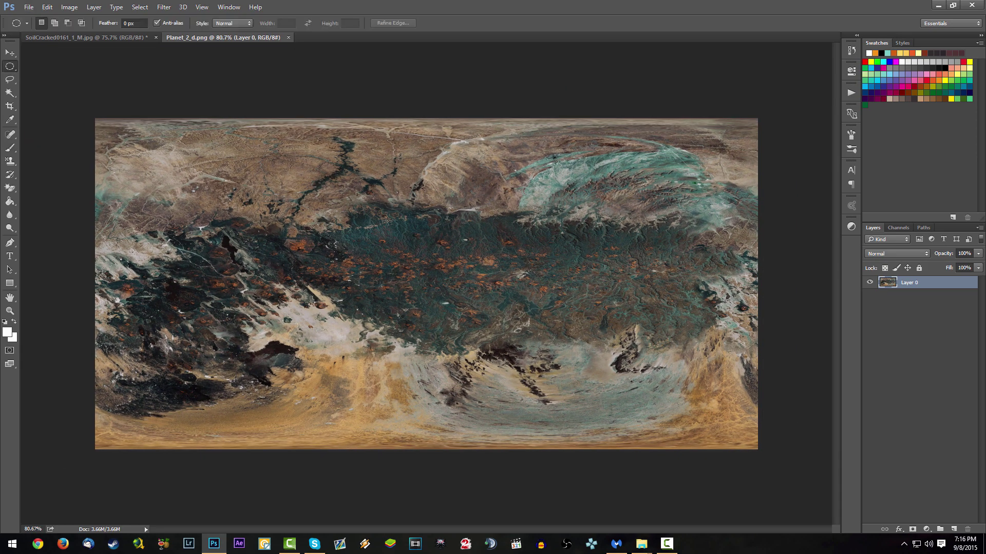
left_click_drag(205, 136, 273, 301)
left_click(164, 7)
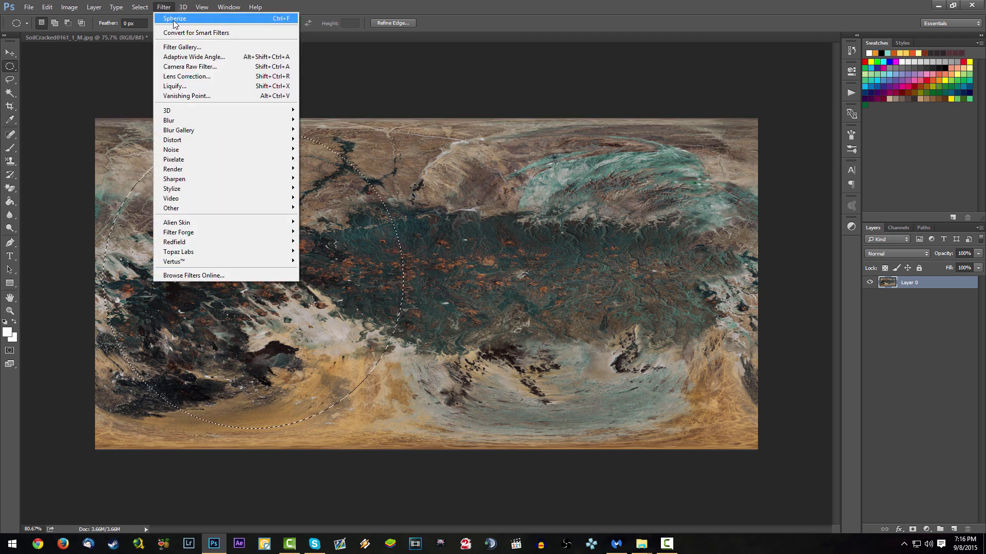
left_click(199, 16)
- Copy the spherized circle onto its own layer and hide the original map on Layer 0
key("ctrl+c")
key("ctrl+d")
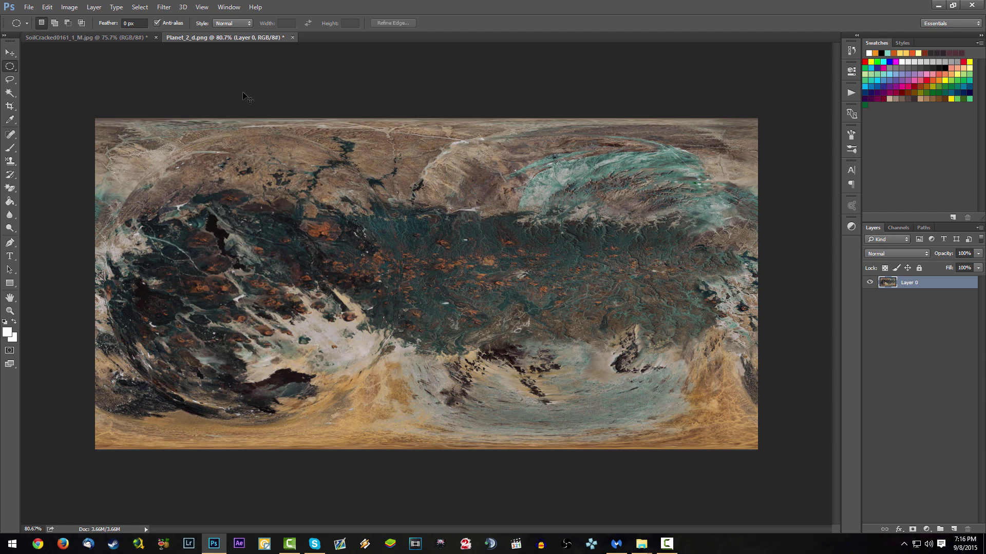
key("ctrl+v")
left_click(869, 295)
- Add a new layer between the planet and Layer 0 and fill it with dark grey as a background
left_click(908, 295)
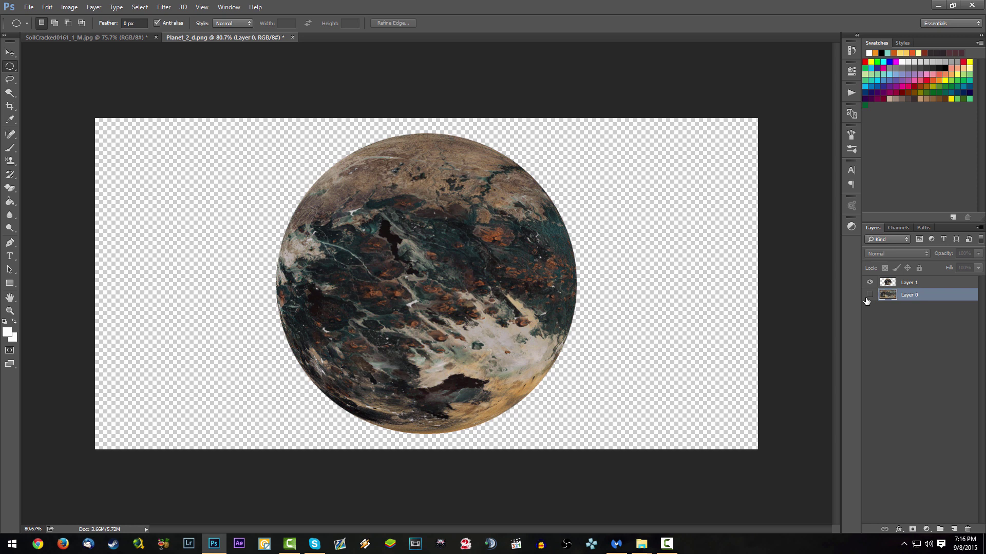
left_click(954, 530)
left_click(8, 202)
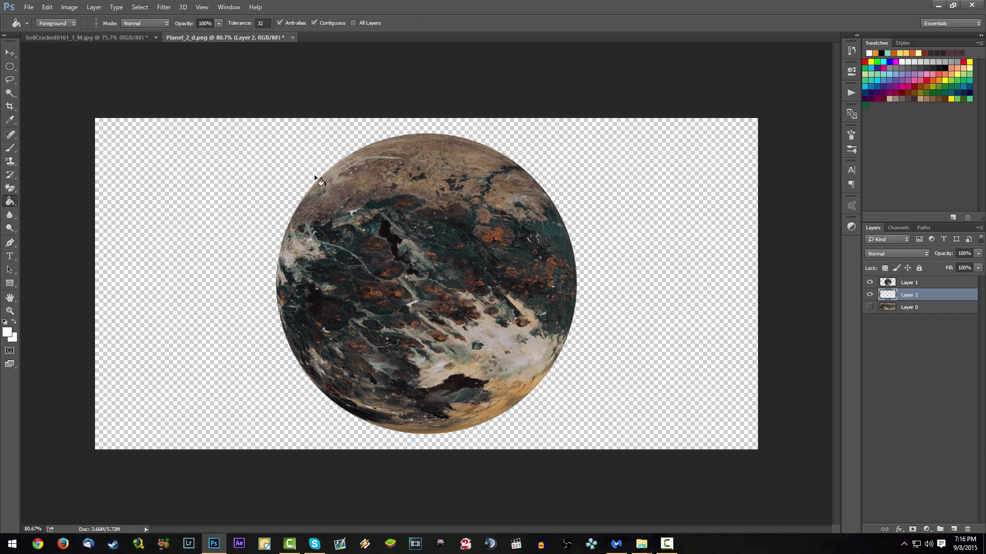
left_click(938, 65)
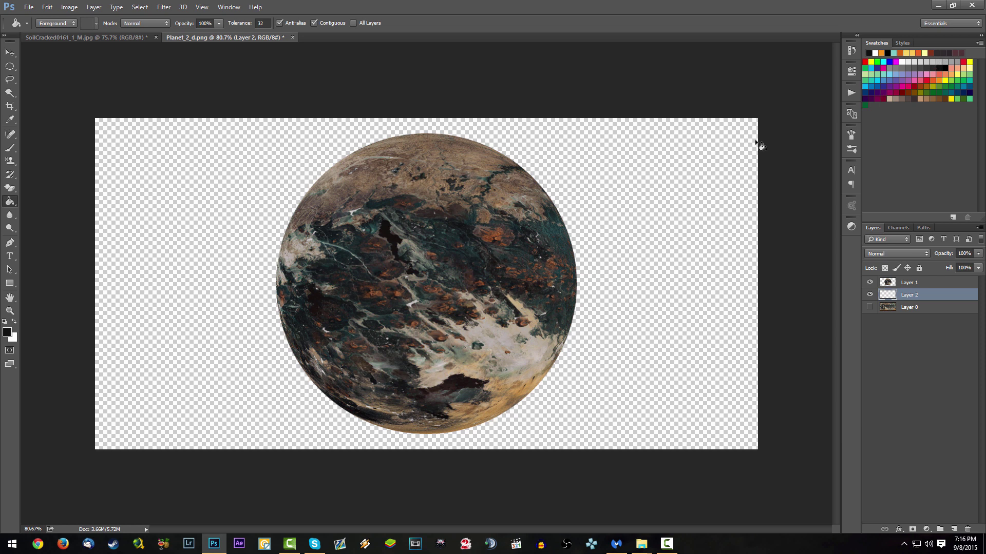
left_click(675, 207)
left_click(931, 66)
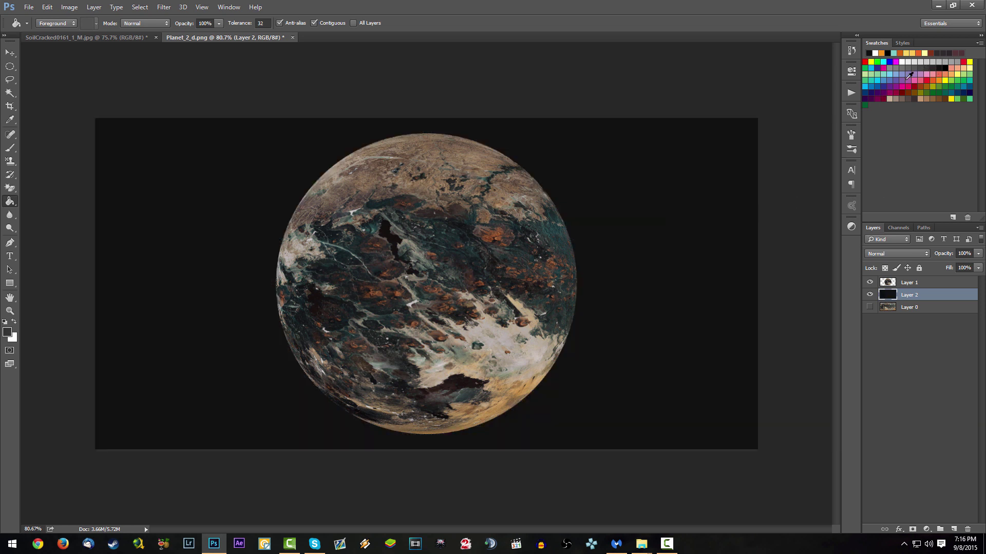
left_click(681, 227)
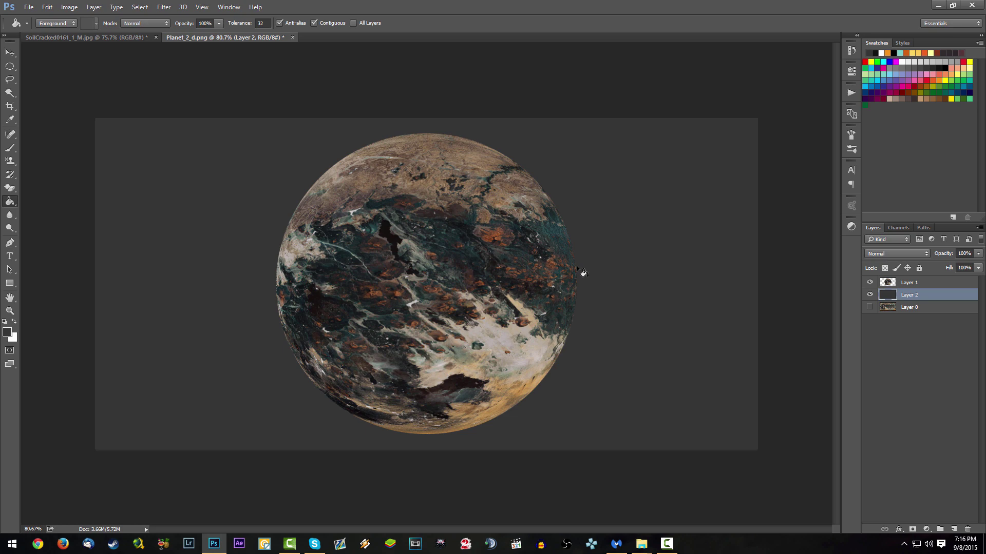
- Add an Inner Glow to the planet's layer with a size of about 180 px
left_click(942, 284)
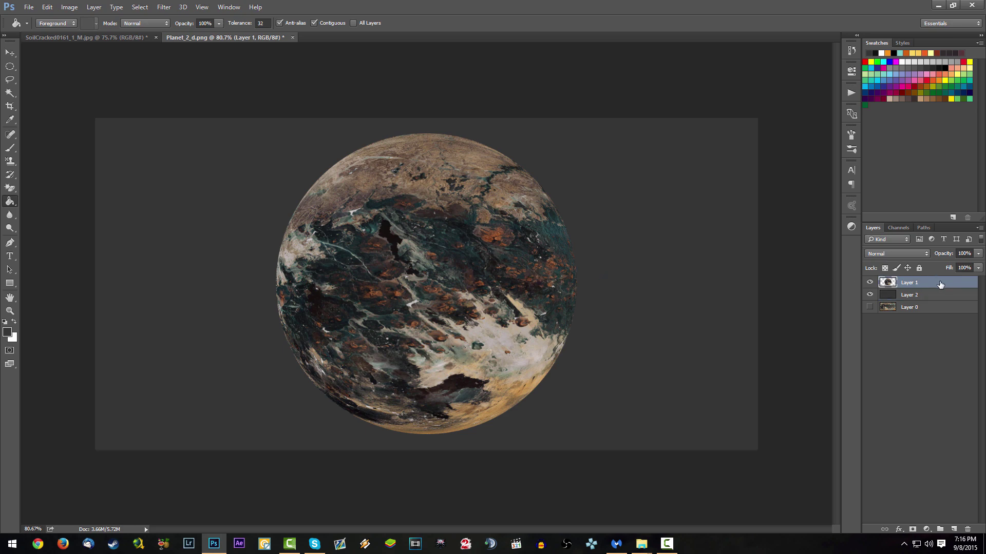
double_click(959, 287)
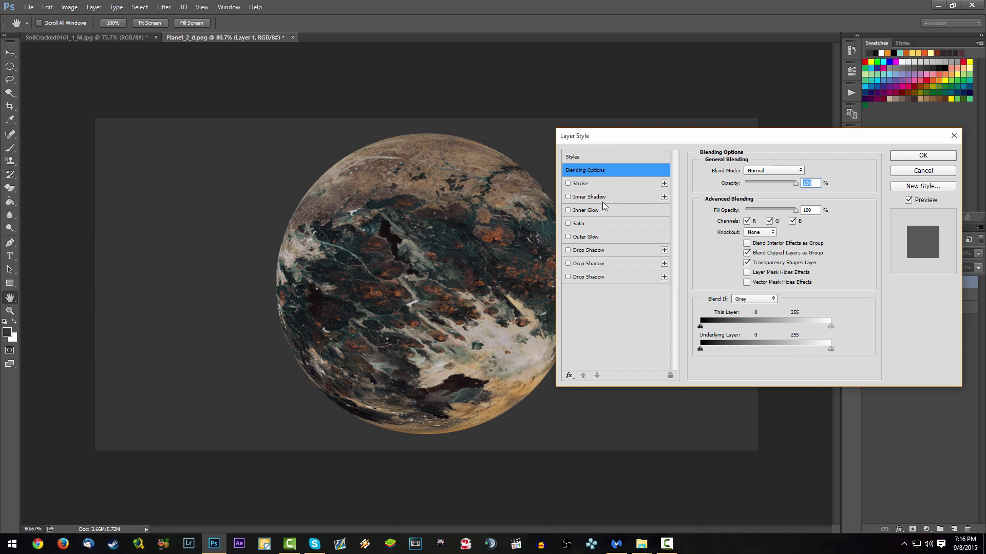
left_click(568, 211)
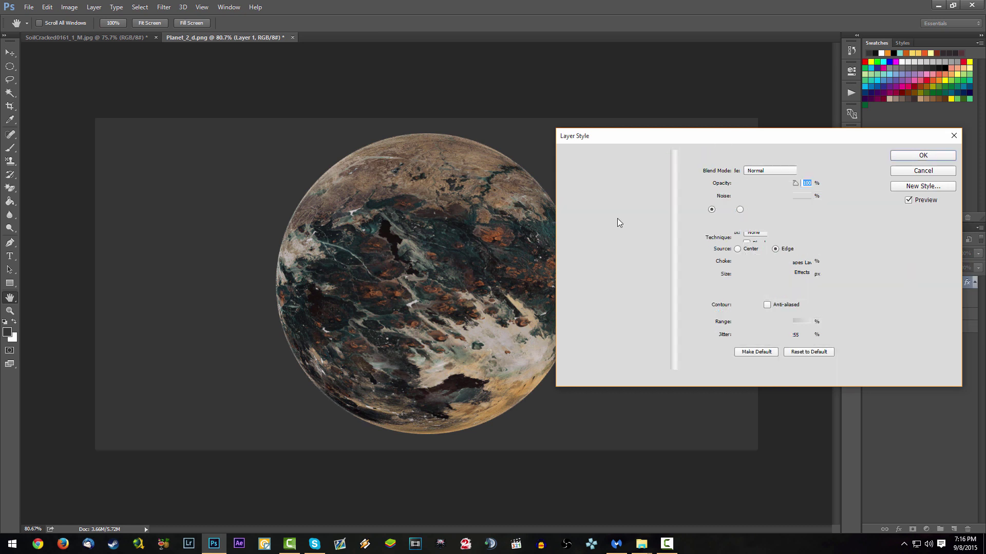
left_click_drag(739, 274, 767, 276)
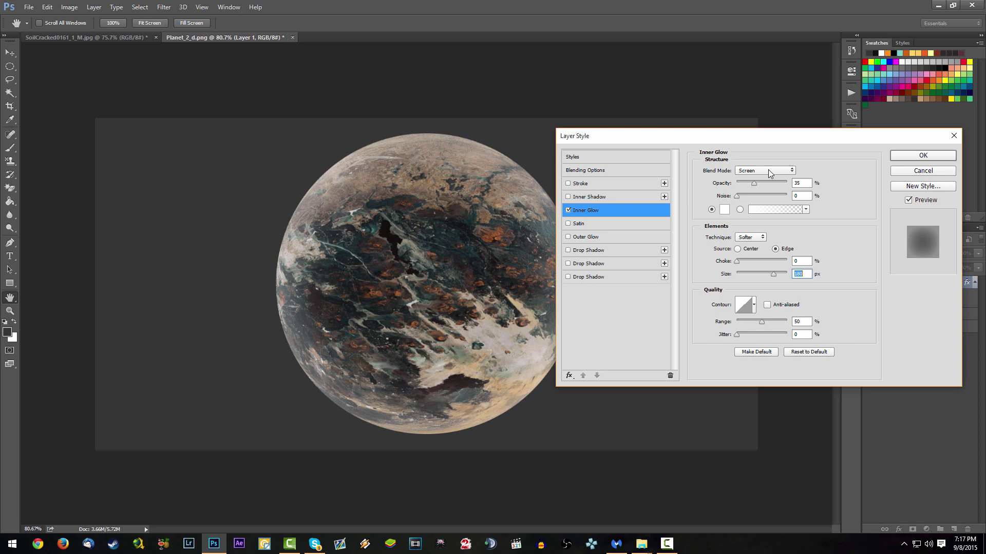
- Set the inner glow colour to light orange ffd28b
left_click(724, 209)
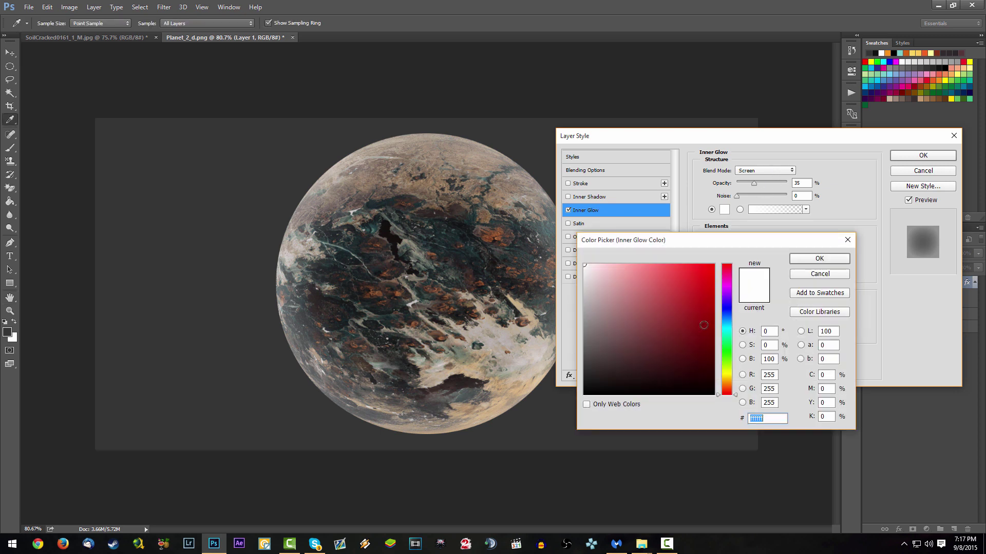
left_click(729, 381)
left_click_drag(699, 286, 720, 257)
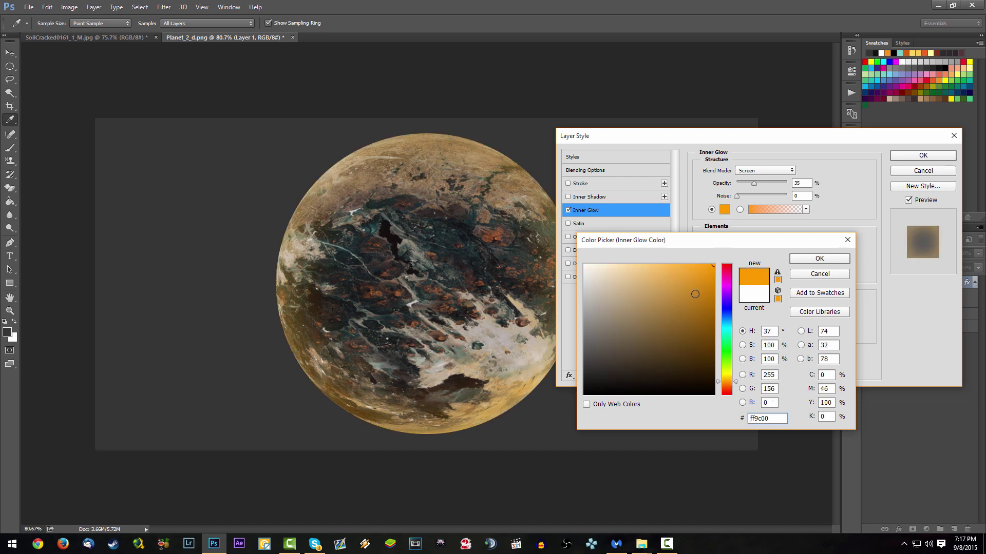
left_click_drag(676, 299, 646, 259)
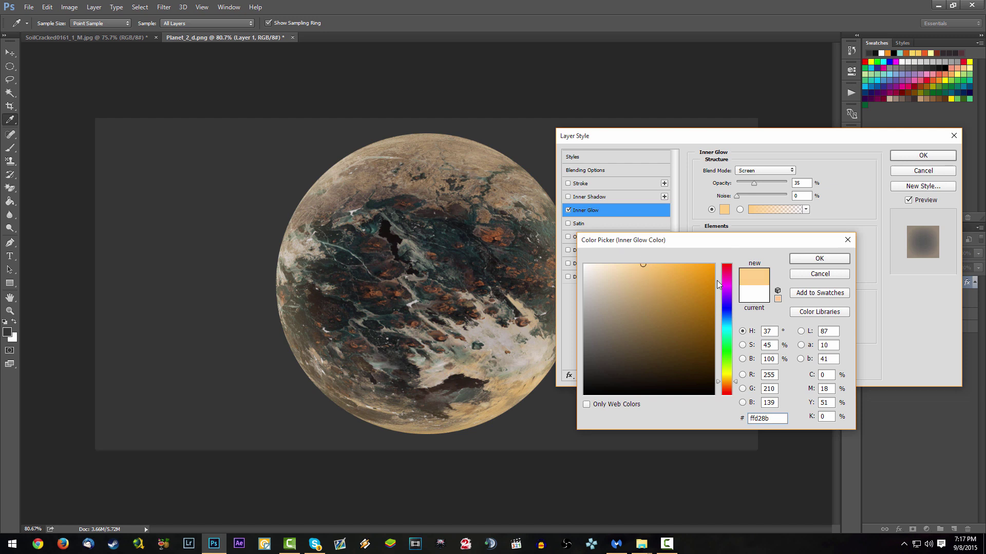
left_click(820, 258)
- Set the inner glow's opacity to 57% and its size to about 185 px
left_click_drag(747, 183, 769, 183)
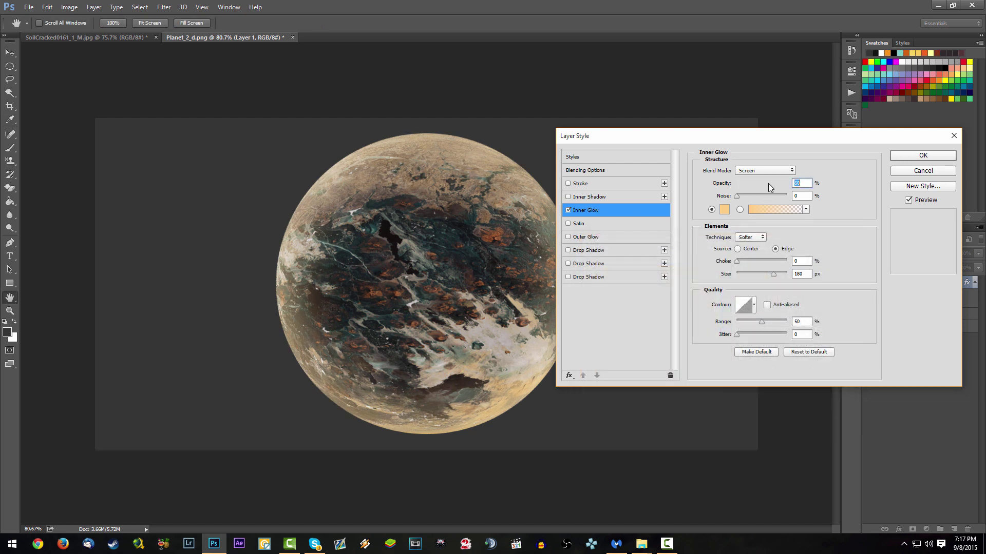
left_click_drag(774, 274, 774, 275)
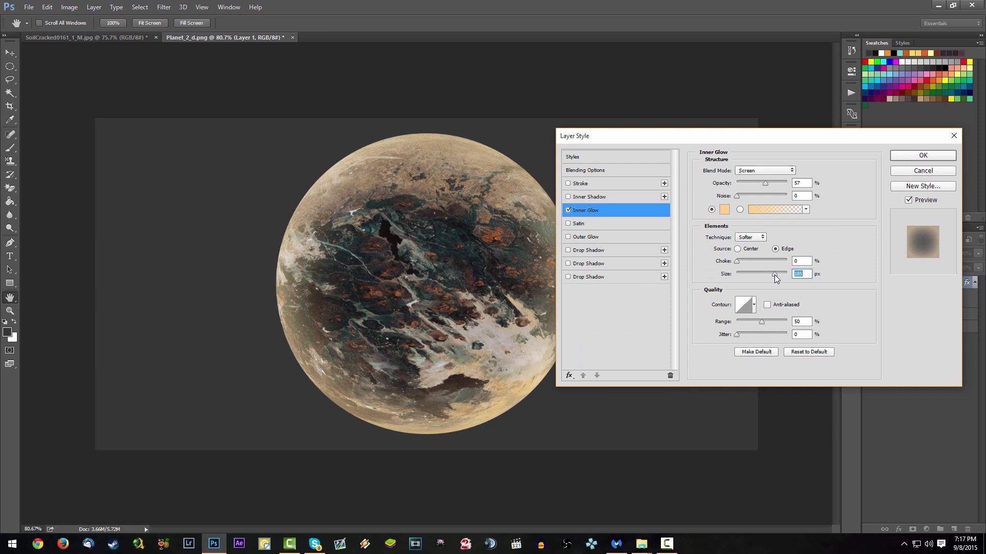
left_click(905, 158)
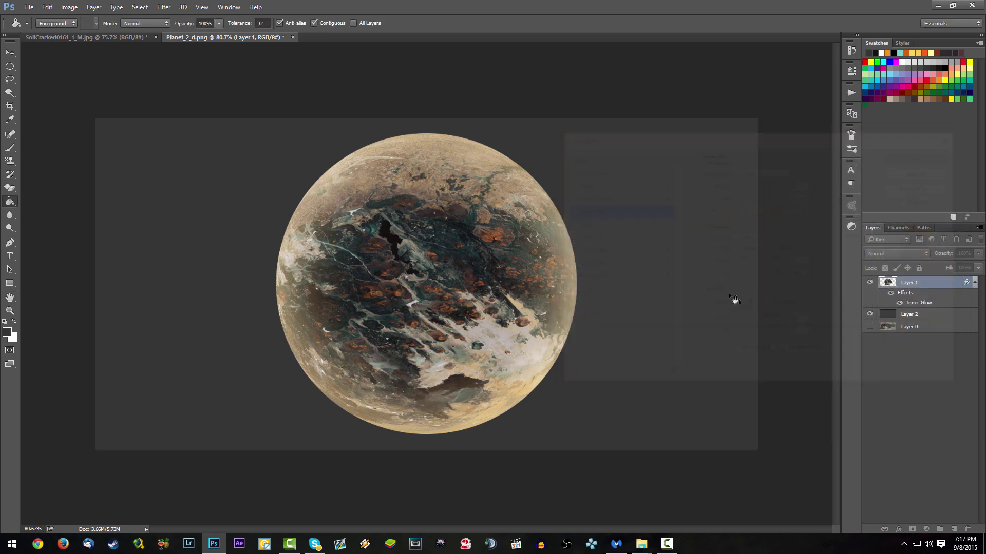
- Refill the Layer 2 background with a darker grey
left_click(911, 314)
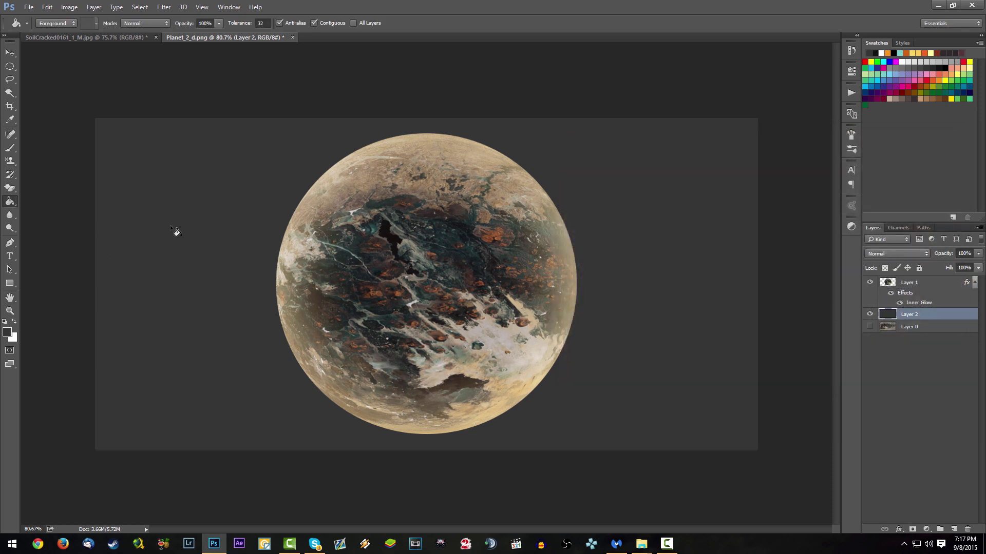
left_click(935, 64)
left_click(637, 211)
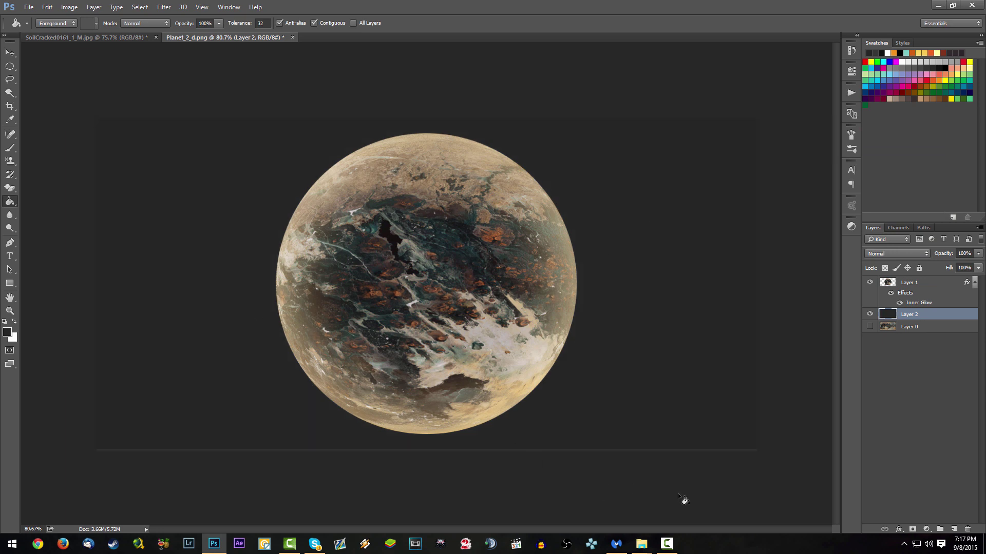
- Switch to File Explorer and open the 2015 folder inside the Shutterstock stocks
left_click(937, 6)
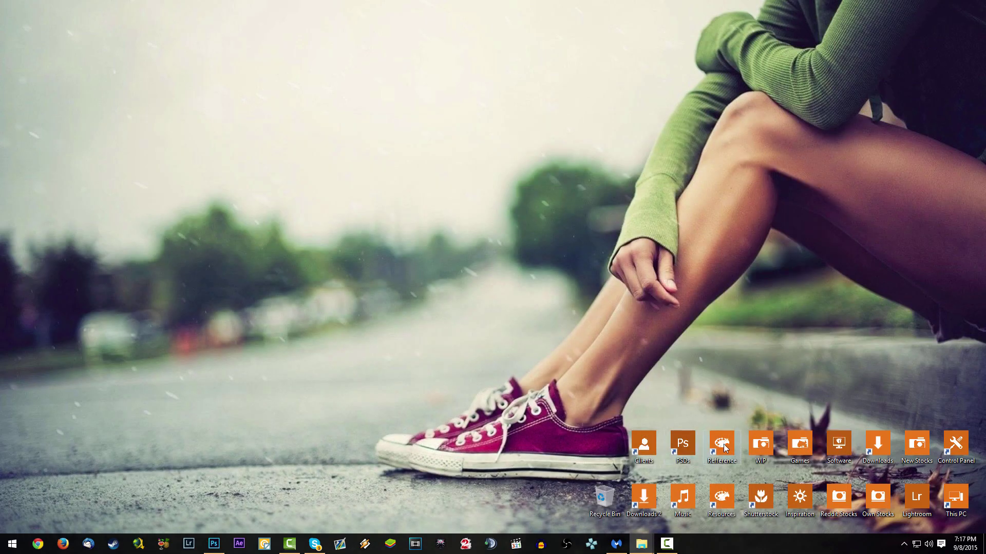
double_click(759, 496)
left_click_drag(99, 77, 576, 66)
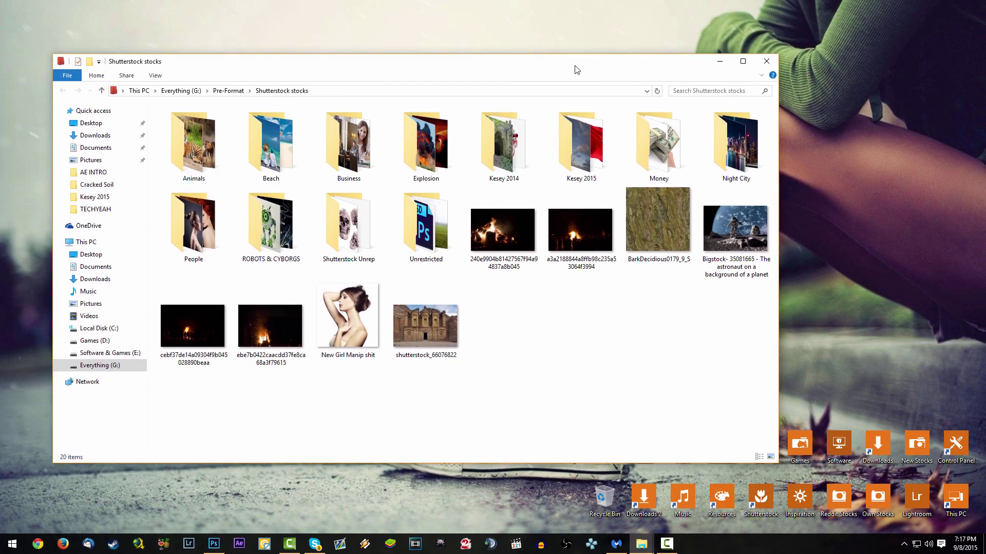
double_click(551, 161)
left_click_drag(558, 251, 502, 281)
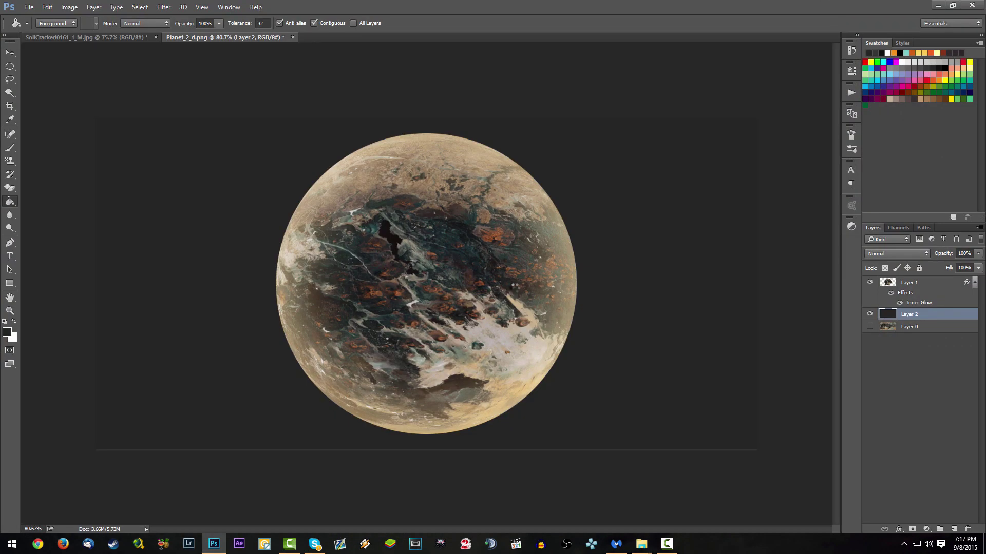
left_click_drag(603, 280, 516, 264)
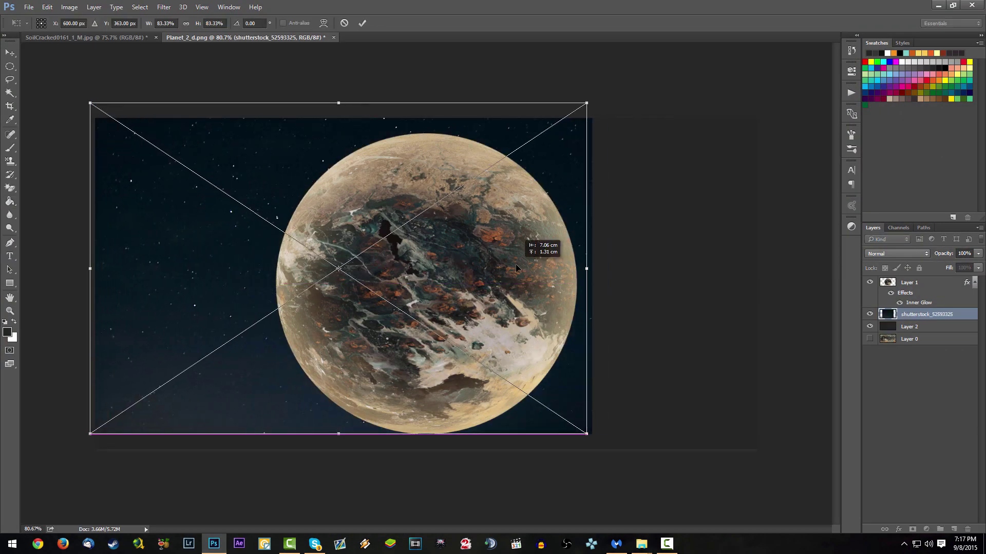
mouse_move(593, 435)
left_mouse_down()
mouse_move(763, 488)
mouse_move(760, 480)
left_mouse_up()
key("g")
key("Escape")
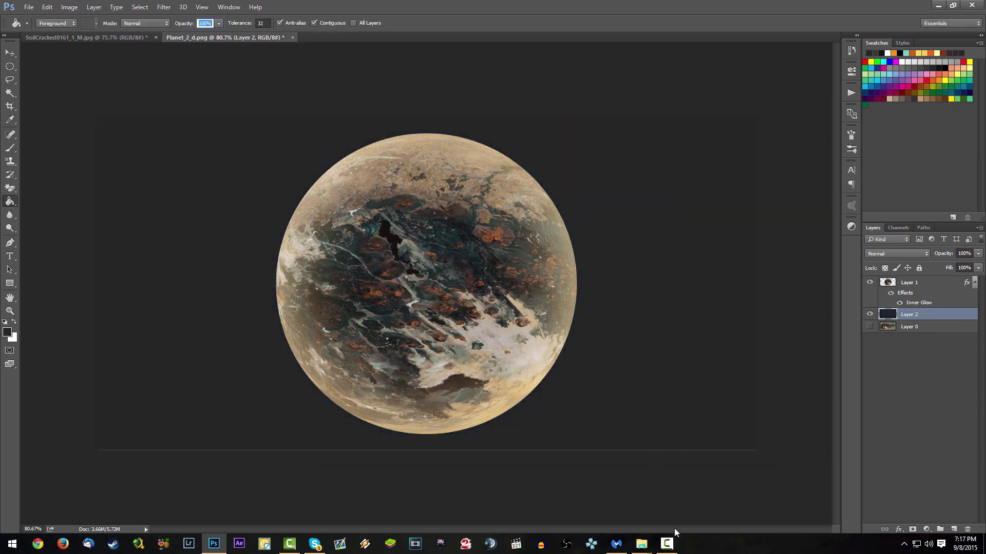
- Place the starry sky image shutterstock_52593325 between the planet and Layer 2, scaled to cover the whole canvas
left_click(642, 544)
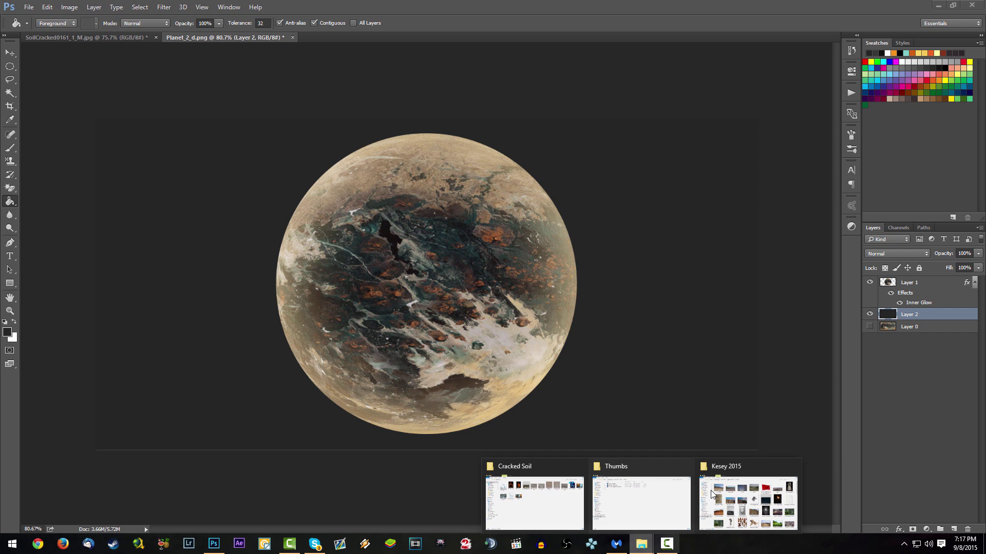
left_click(747, 494)
left_click_drag(548, 247, 570, 348)
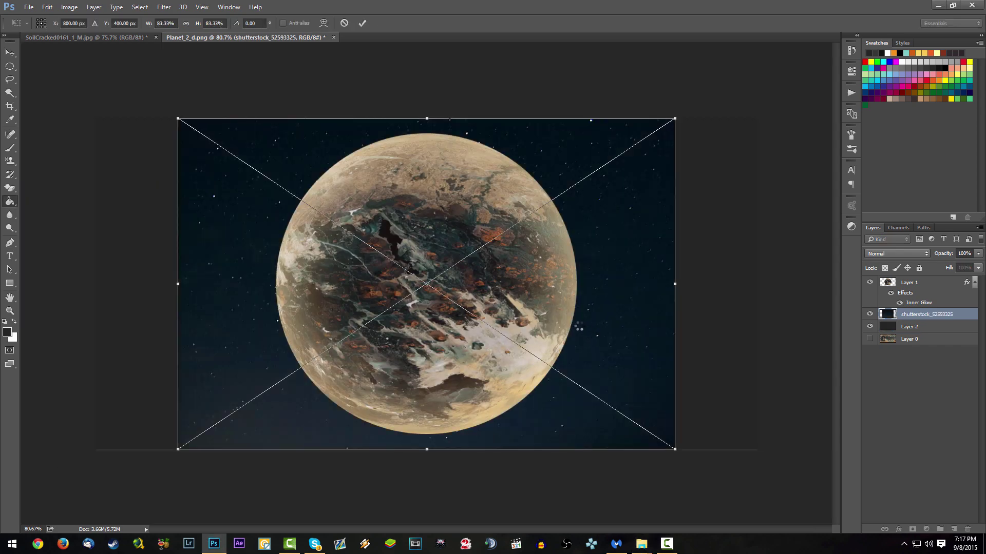
left_click_drag(177, 116, 79, 87)
left_click_drag(676, 449, 782, 485)
key("Return")
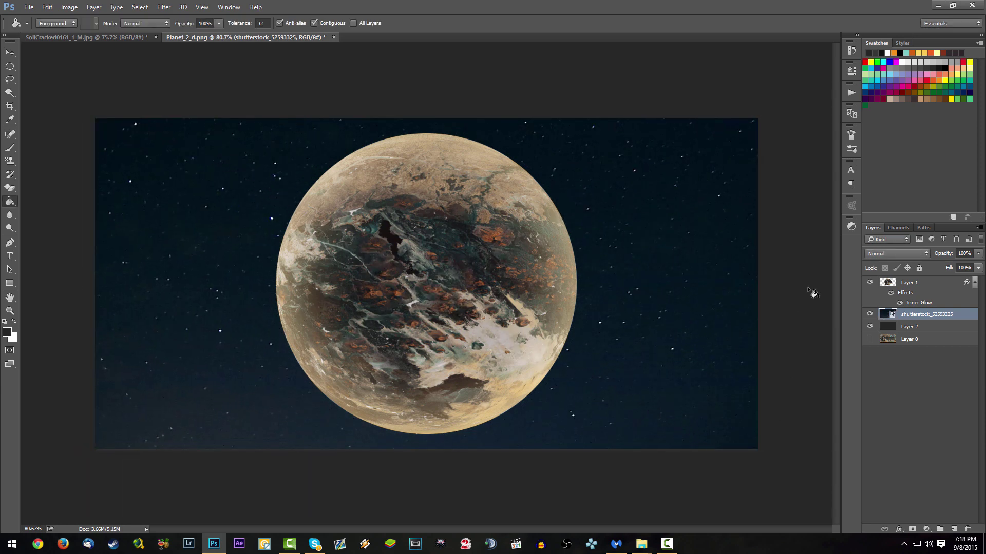
- Try the Screen blend mode on the starry sky layer and settle on Lighten
left_click(896, 253)
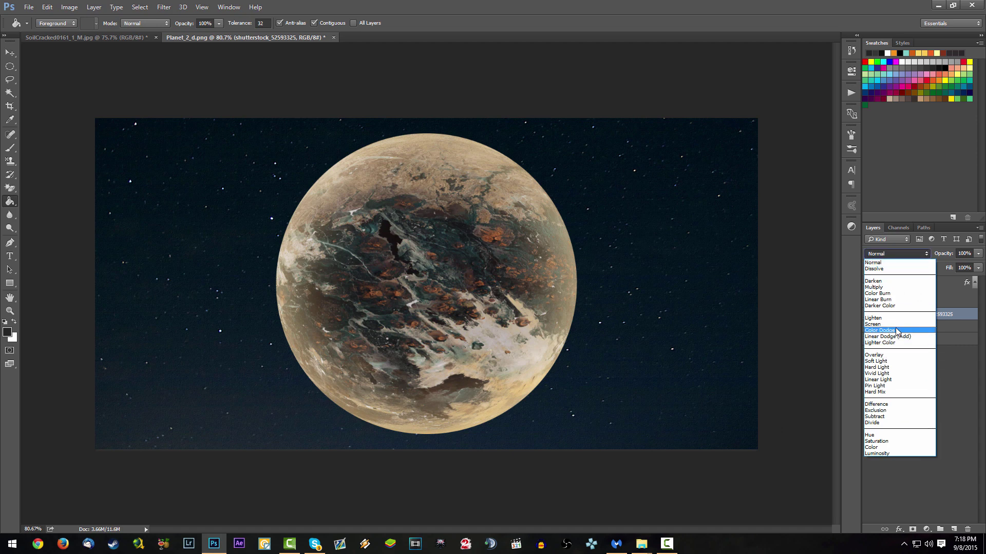
left_click(878, 324)
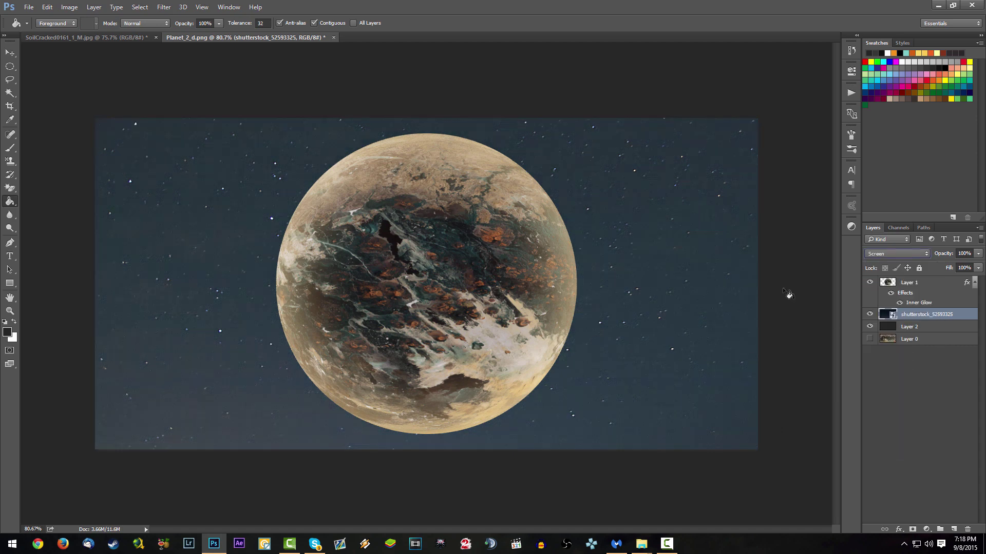
left_click(880, 255)
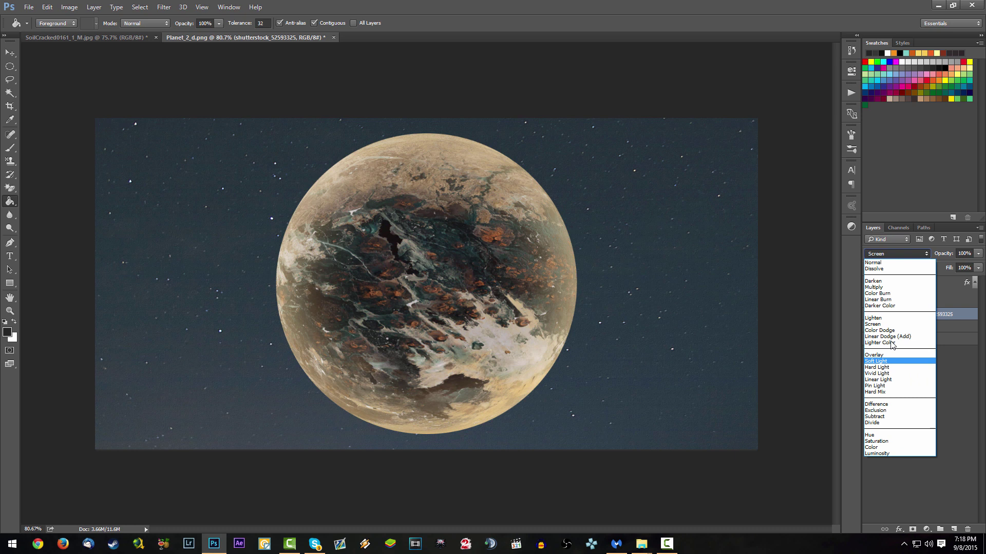
left_click(879, 318)
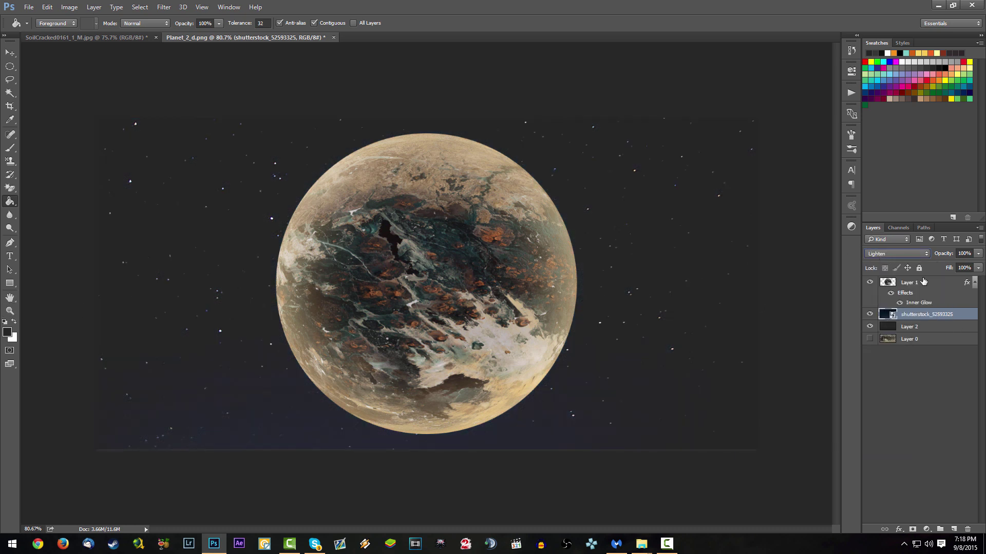
- Change the inner glow colour of the planet on Layer 1 to light blue 8bcfff
left_click(956, 284)
double_click(968, 286)
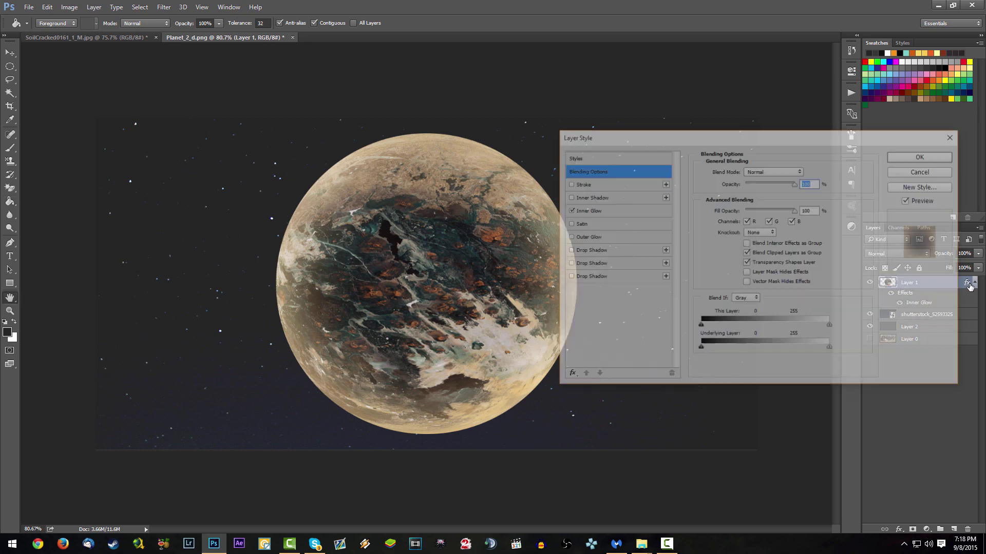
left_click(606, 211)
left_click(724, 210)
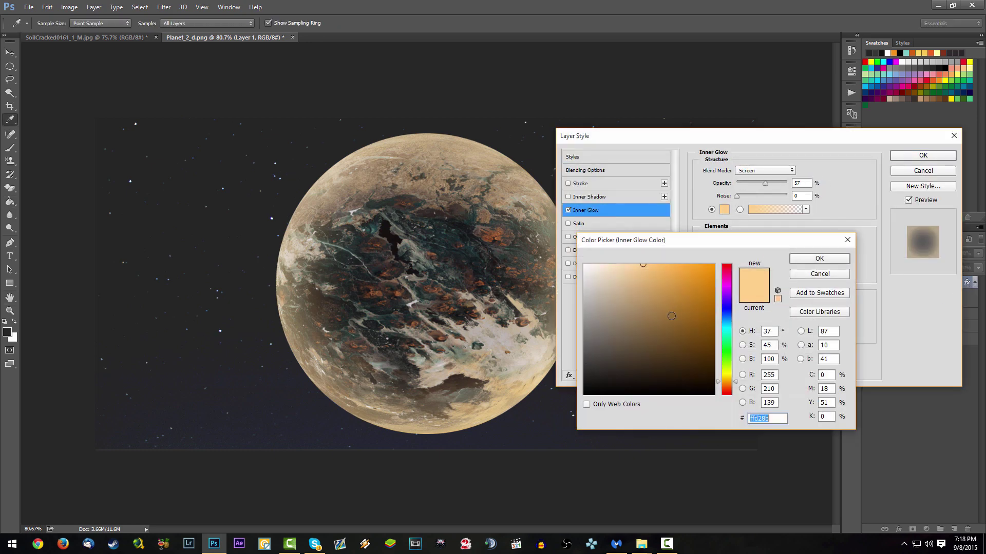
type("8bcfff")
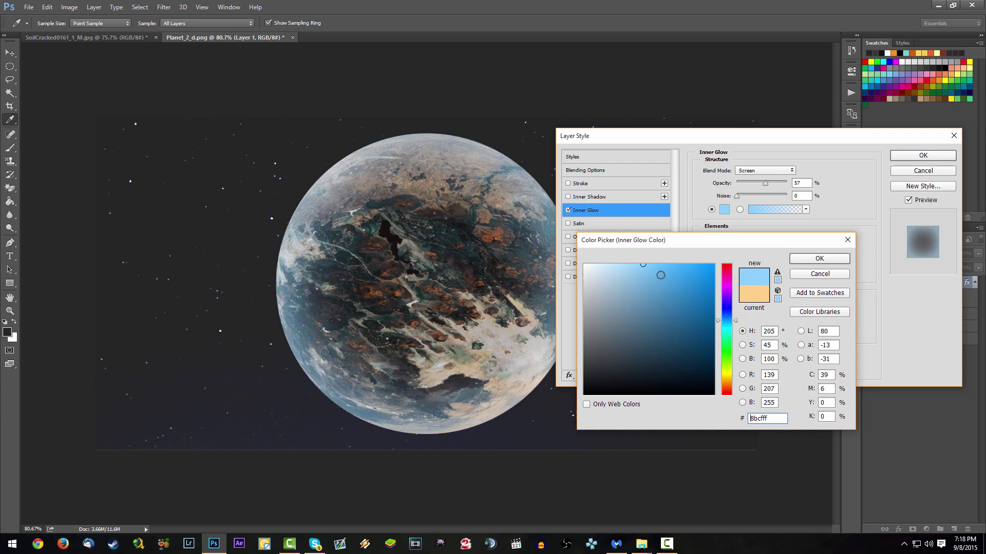
left_click(831, 262)
left_click(923, 156)
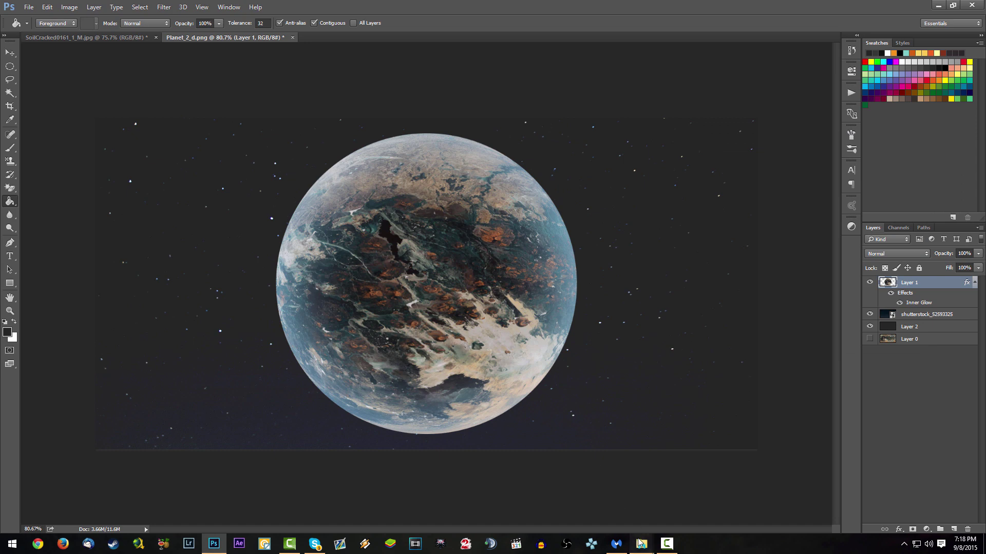
- Look through the 2015 stock folder in File Explorer for another space background image
mouse_move(641, 543)
left_click(708, 498)
scroll(555, 308, "down", 3)
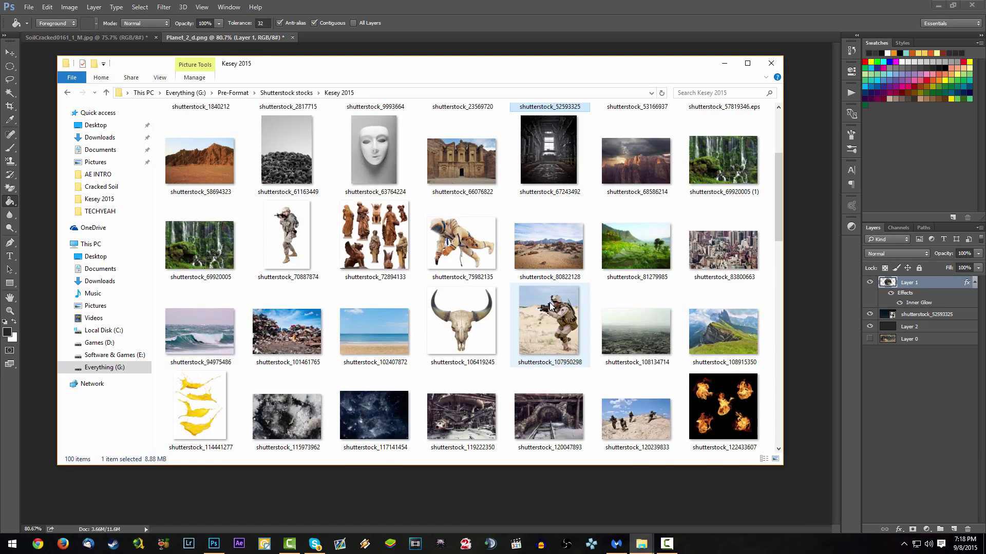
scroll(555, 308, "down", 10)
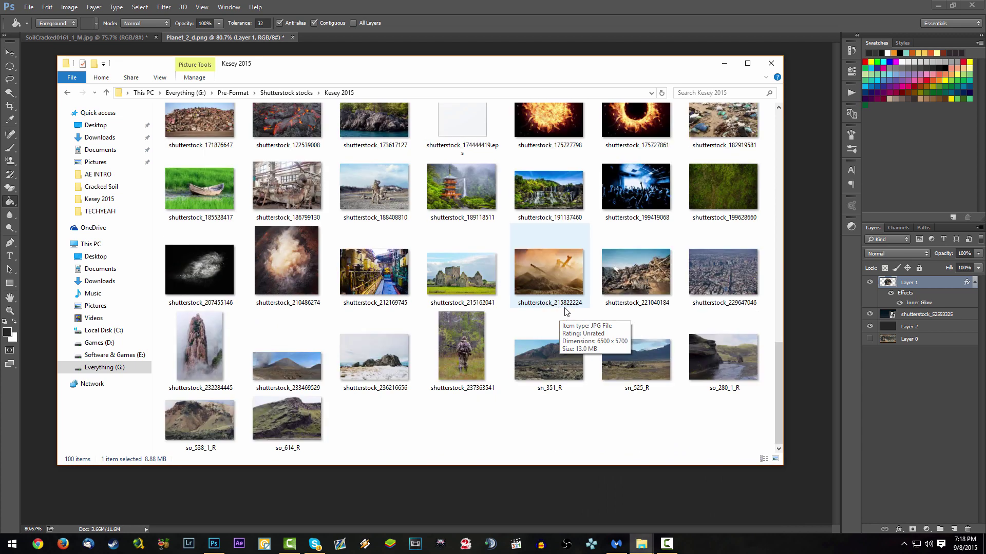
scroll(559, 308, "up", 5)
scroll(560, 308, "up", 6)
scroll(544, 298, "down", 12)
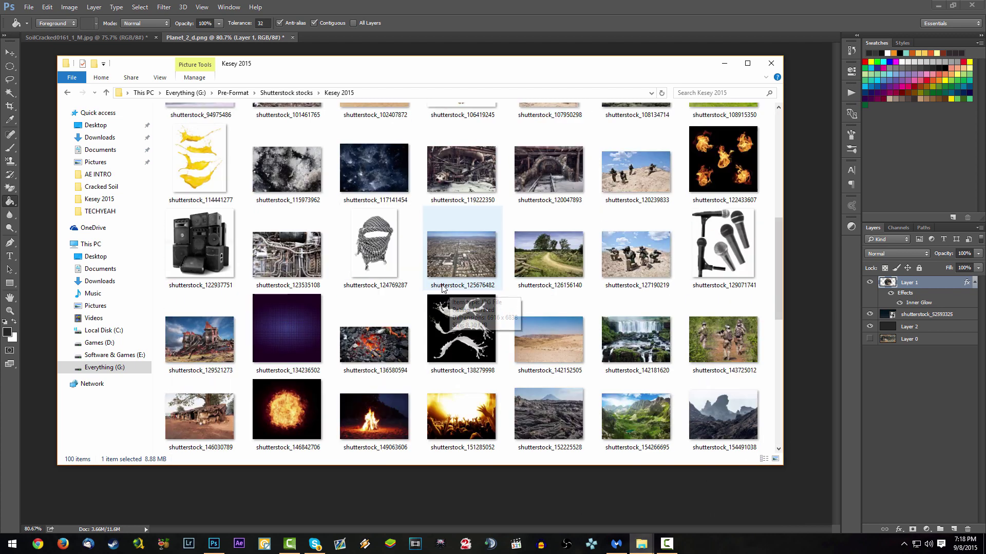
scroll(439, 300, "up", 8)
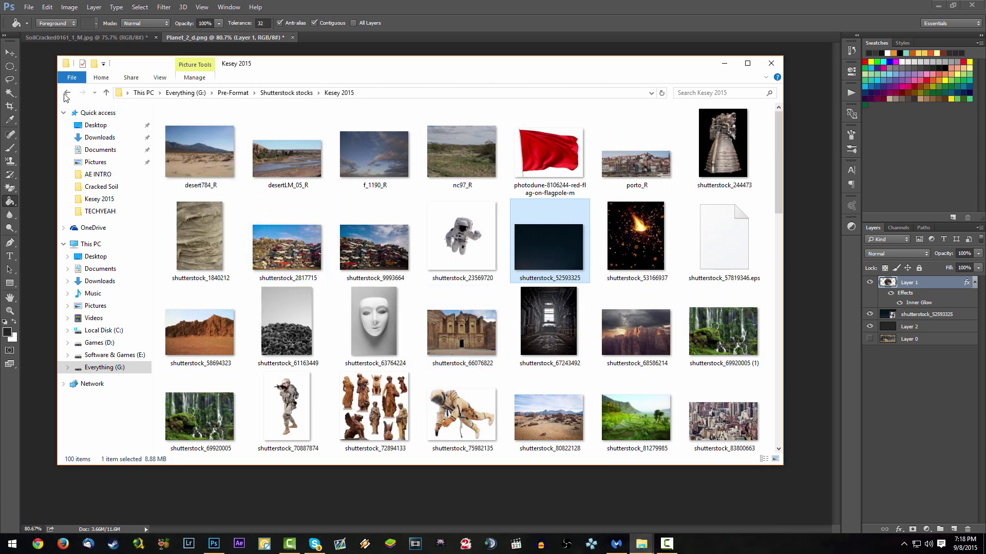
- Browse the 2014 stock folder for space images and preview the spiral galaxy picture shutterstock_120684655
key("alt+Left")
double_click(514, 158)
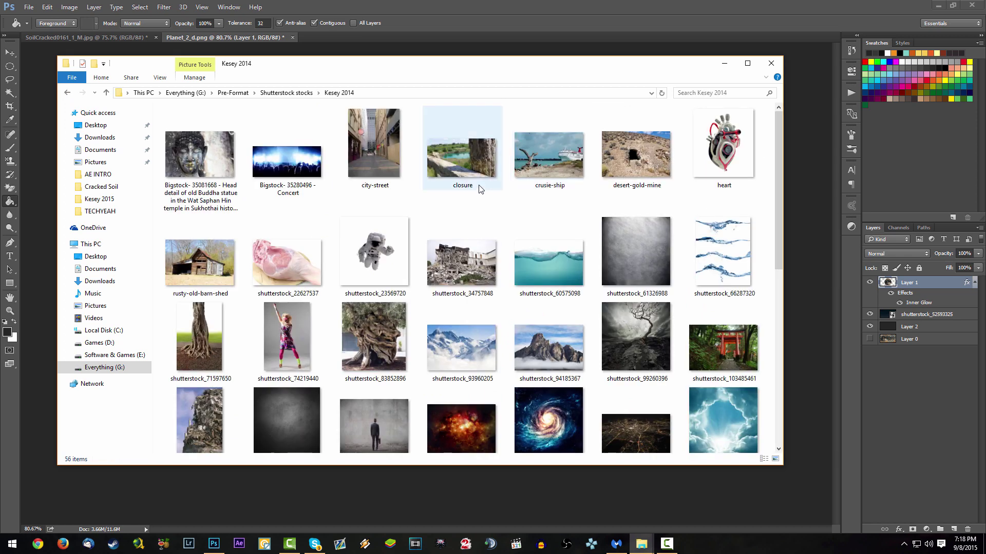
scroll(480, 215, "down", 5)
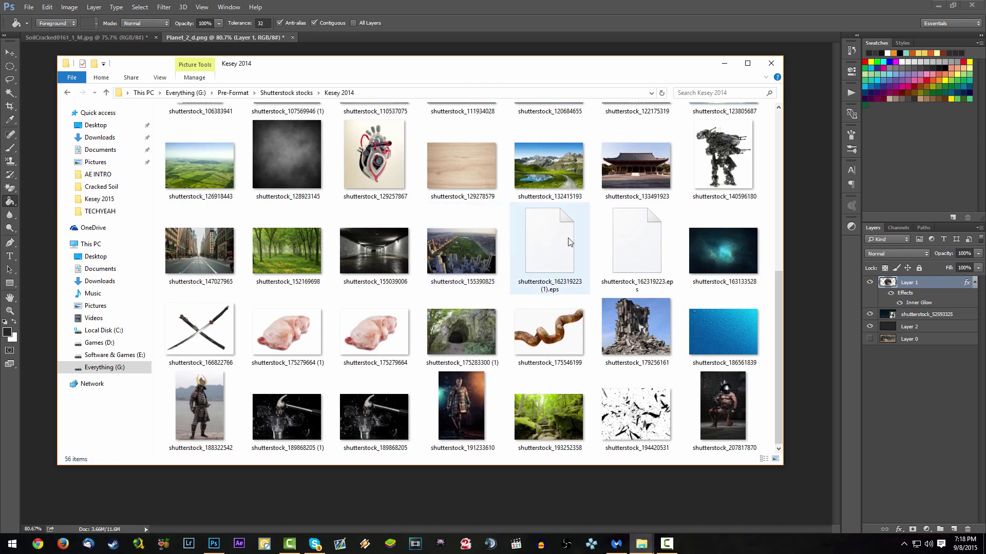
scroll(588, 274, "up", 5)
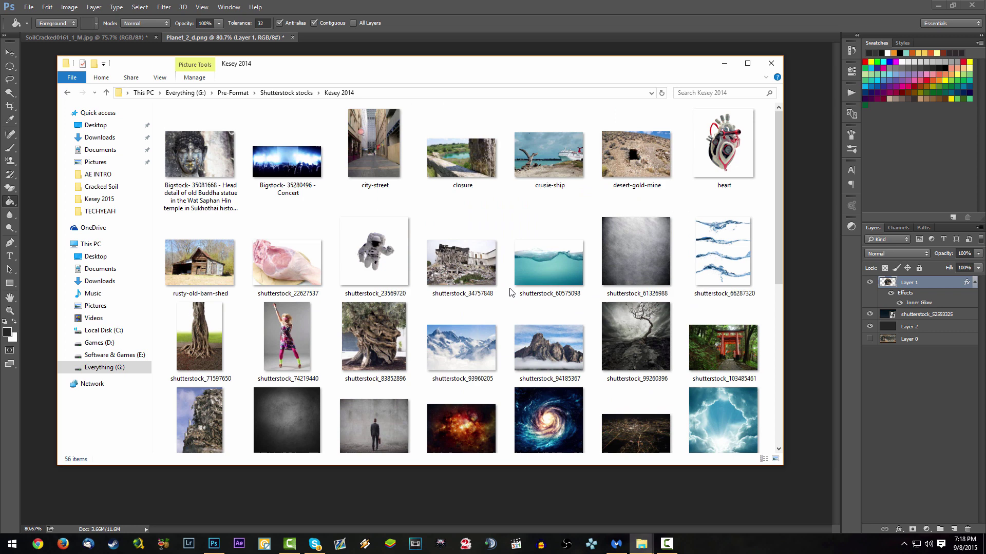
left_click(573, 414)
double_click(557, 407)
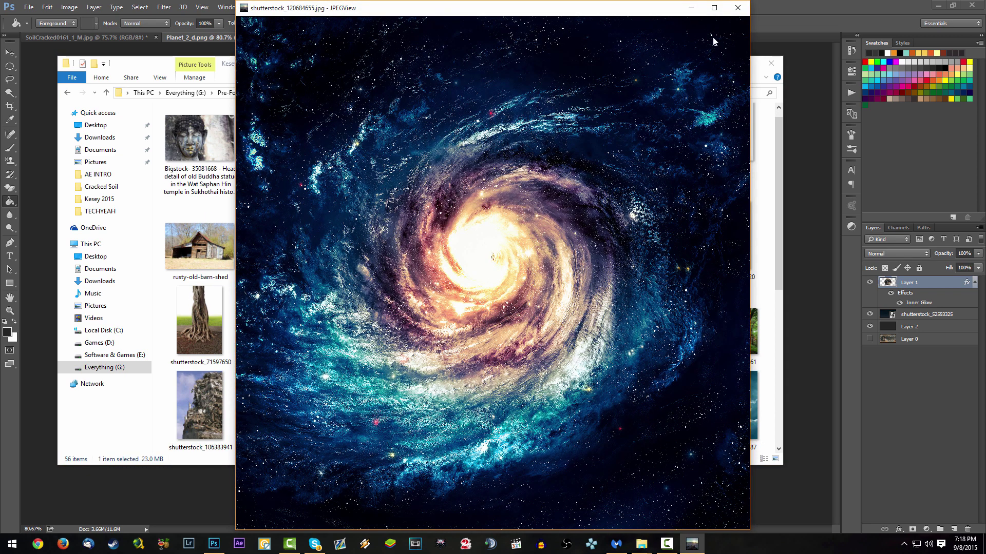
left_click(738, 8)
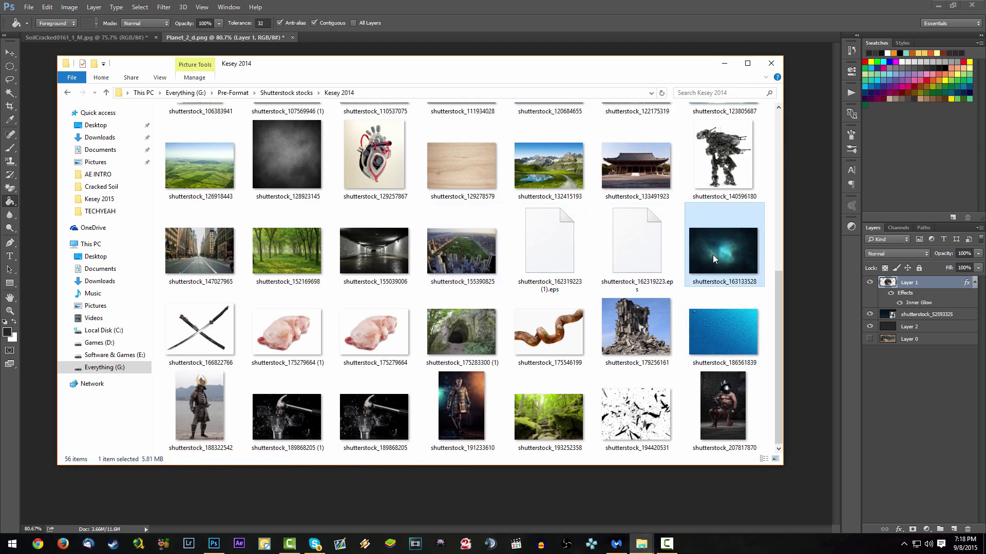
- Place the teal nebula image shutterstock_163133528 beneath the starry sky layer, scaled to cover the canvas and blended with Screen
left_click(810, 365)
left_click_drag(616, 303, 492, 268)
left_click_drag(563, 413, 785, 454)
key("g")
left_click_drag(932, 302, 926, 328)
left_click(898, 254)
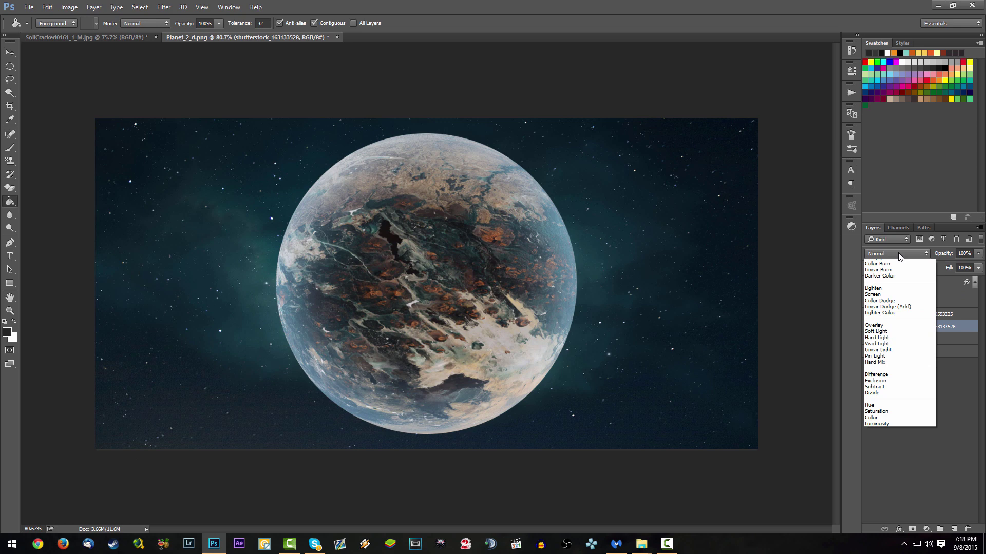
left_click(882, 320)
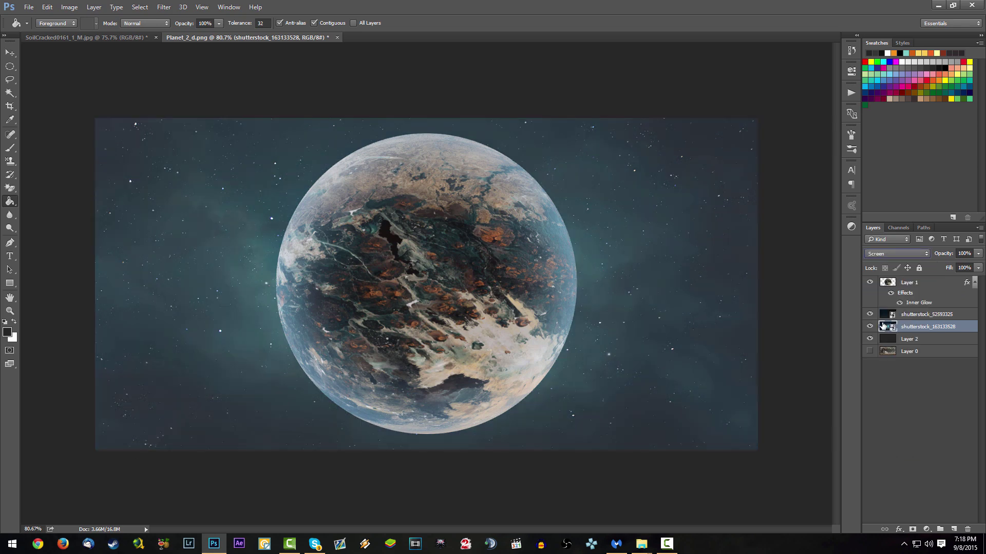
- Set the teal nebula layer's blend mode to Normal and compare the background with the starry sky layer hidden and shown
scroll(898, 256, "up", 8)
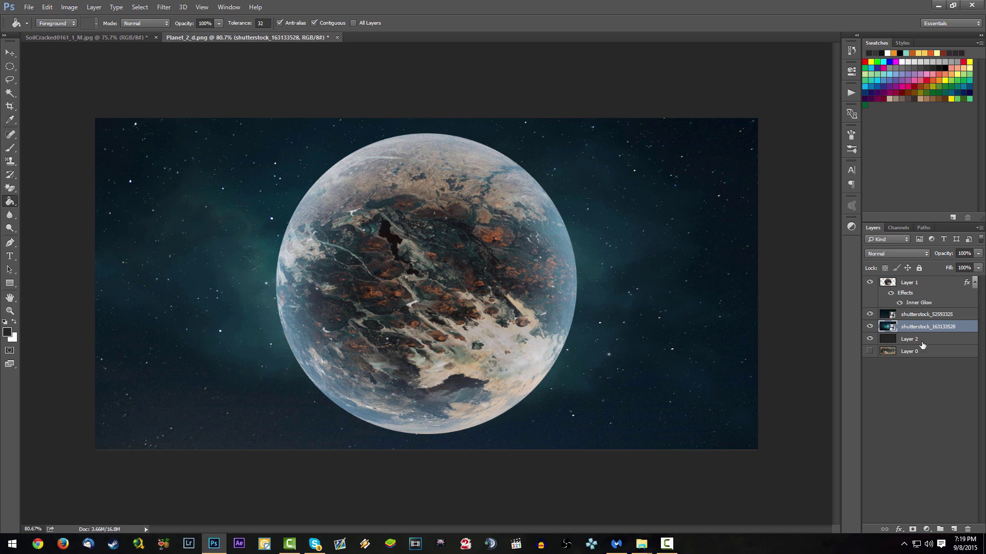
left_click(876, 317)
left_click(870, 314)
left_click(870, 314)
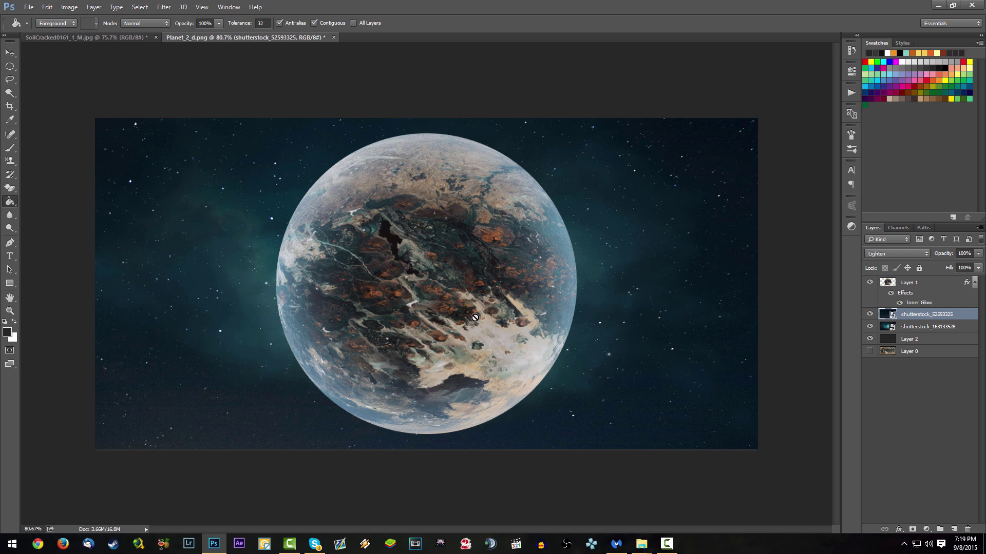
- Move the planet on Layer 1 to the lower-left corner of the canvas so it is partly cropped
left_click(922, 285)
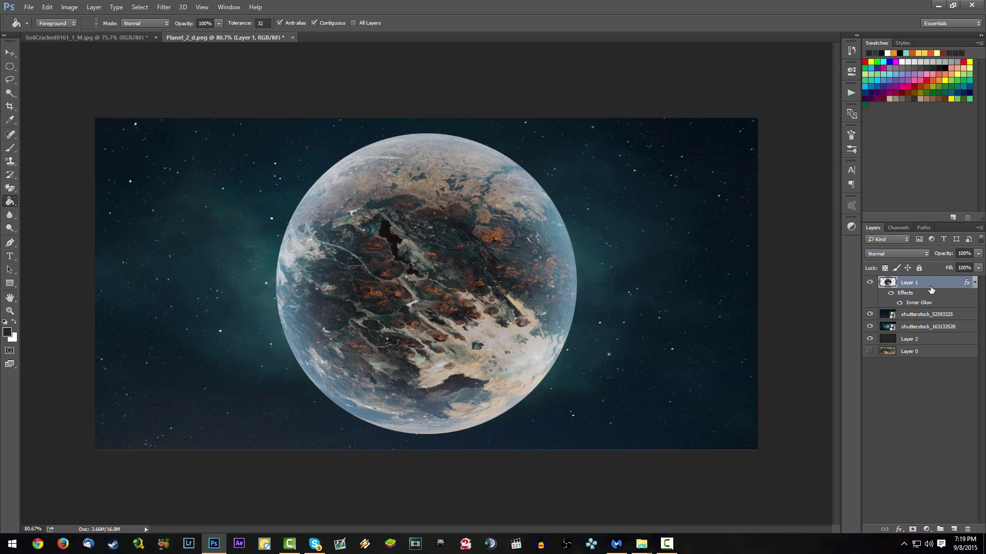
left_click_drag(450, 268, 224, 407)
left_click_drag(268, 361, 251, 375)
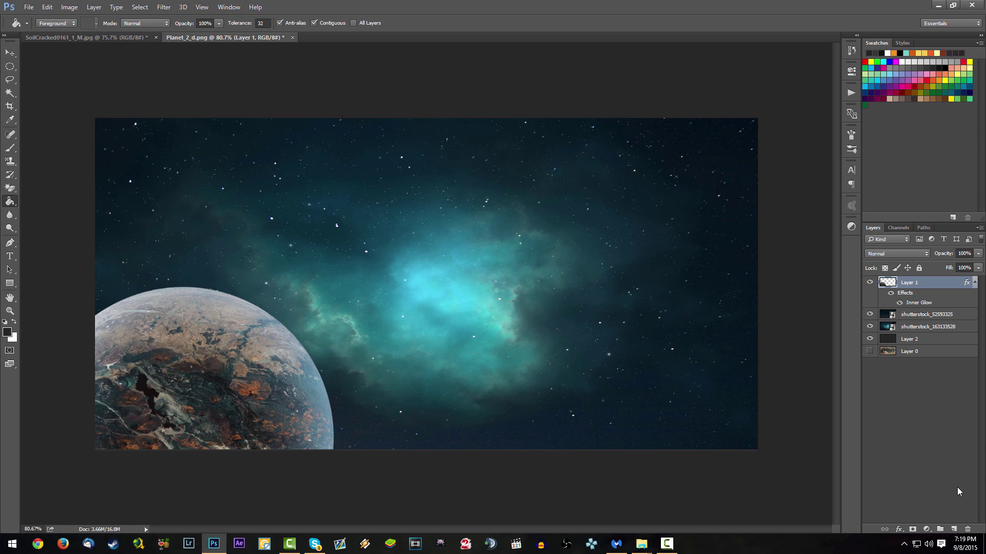
- Add a new layer clipped to the planet layer and set up a soft round brush at 1163 px and 0% hardness
left_click(954, 529)
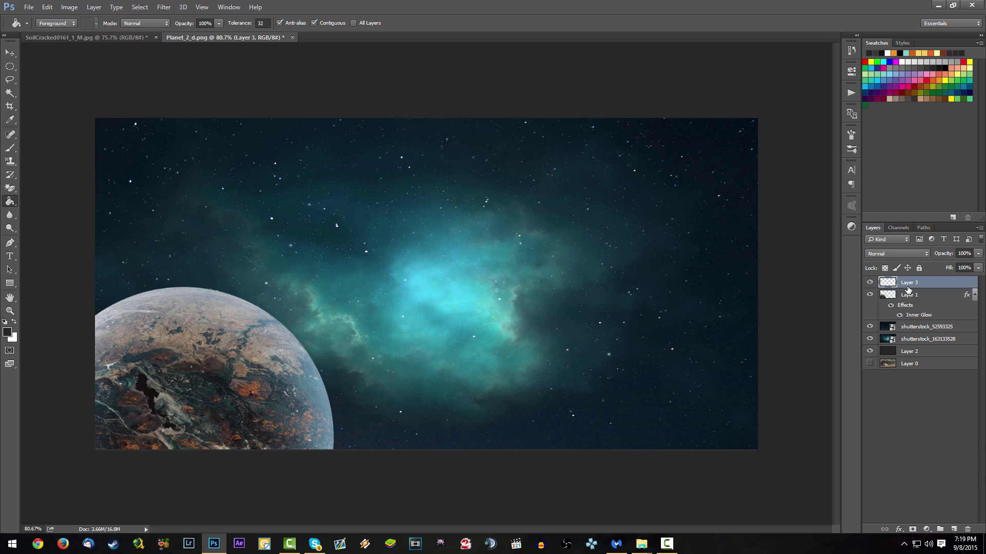
right_click(951, 285)
left_click(873, 253)
left_click(19, 149)
right_click(409, 190)
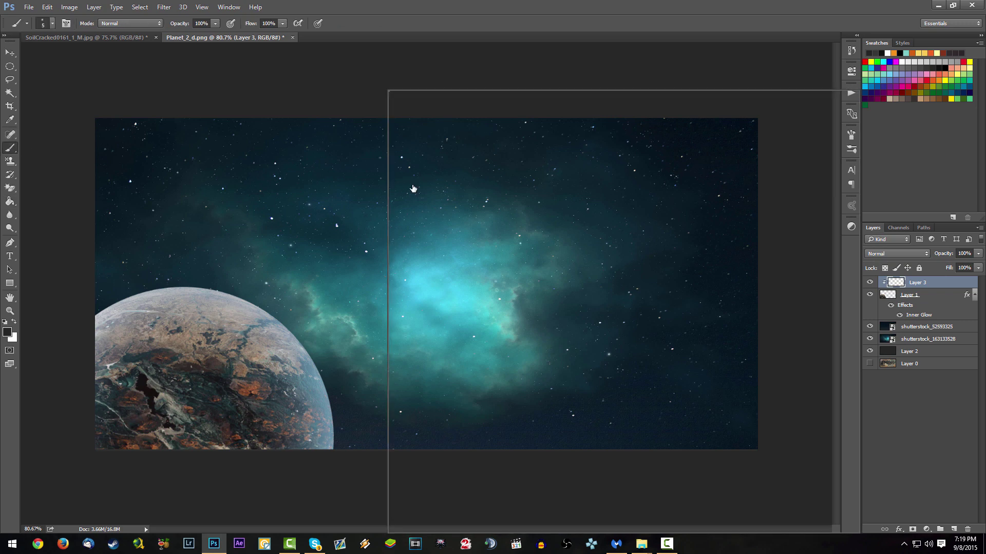
left_click(492, 115)
left_click_drag(480, 141, 426, 139)
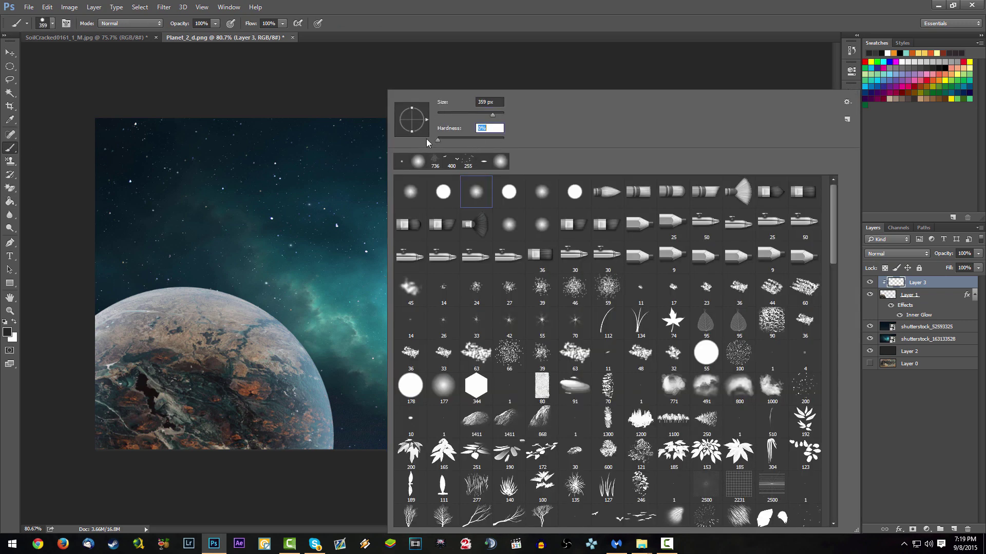
left_click(498, 116)
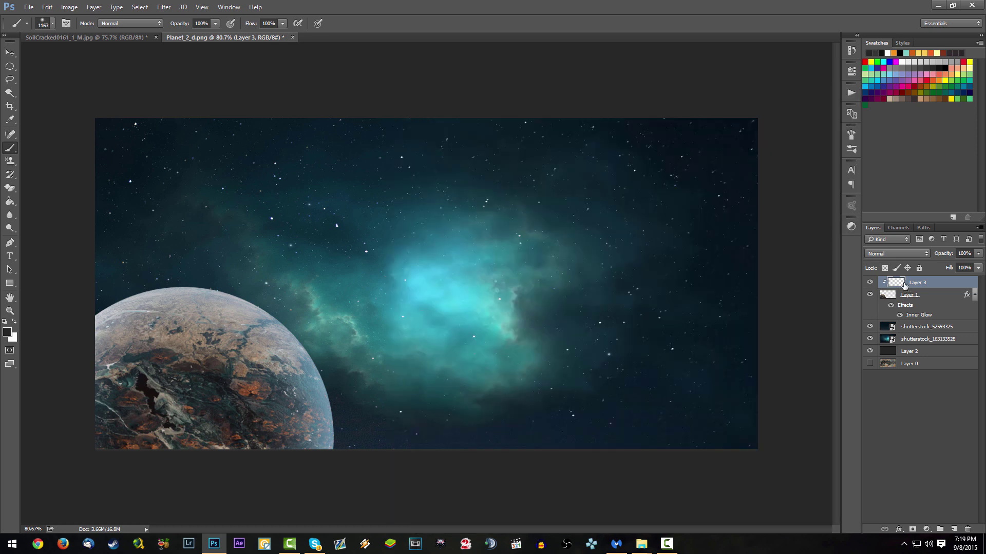
- Sample the bright cyan of the nebula, paint a glow over the planet on the clipped layer, and reposition it to soften the effect
key("Return")
left_click(469, 294, "alt")
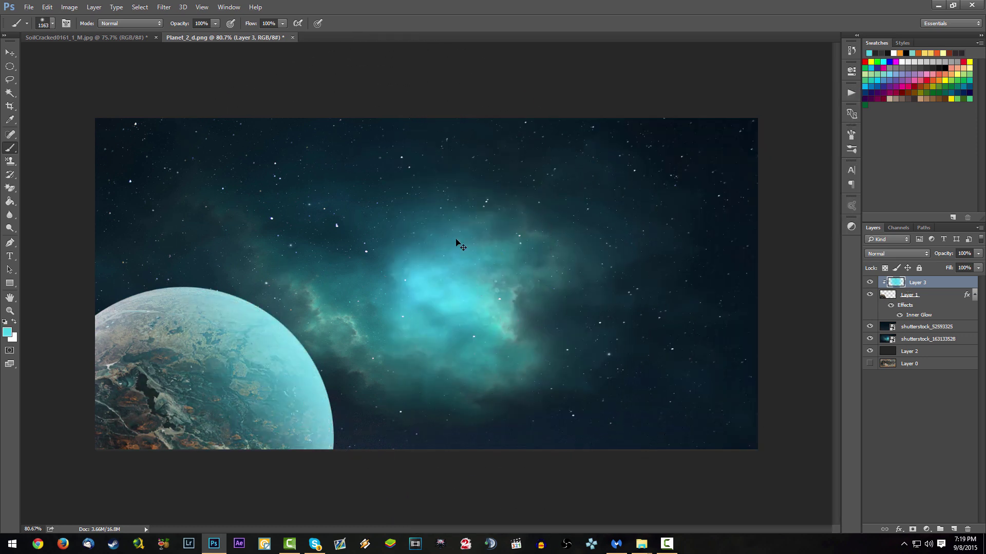
mouse_move(439, 161)
left_mouse_down()
mouse_move(418, 137)
mouse_move(524, 339)
mouse_move(299, 129)
left_mouse_up()
scroll(467, 268, "down", 3)
scroll(398, 328, "up", 1)
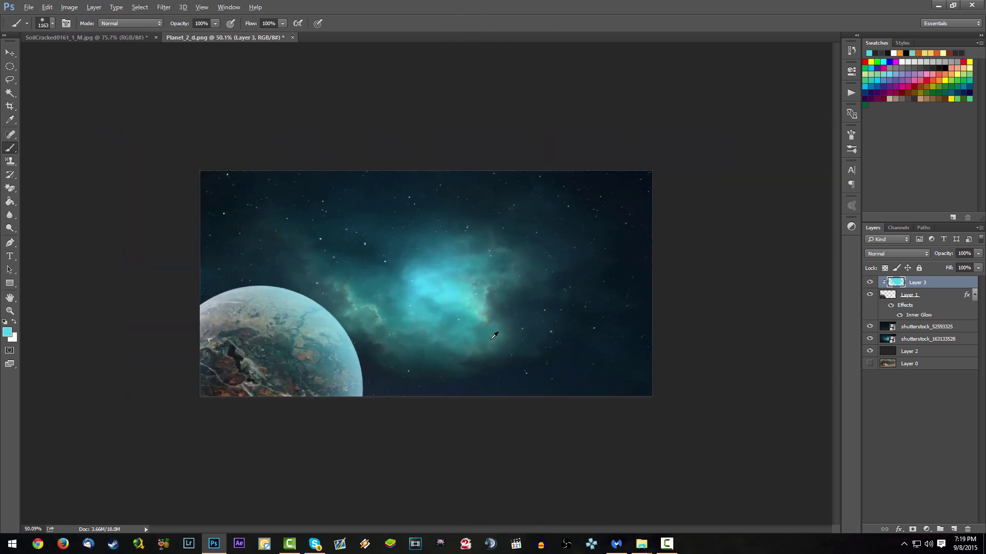
scroll(447, 323, "down", 1)
scroll(485, 324, "up", 1)
scroll(473, 319, "down", 1)
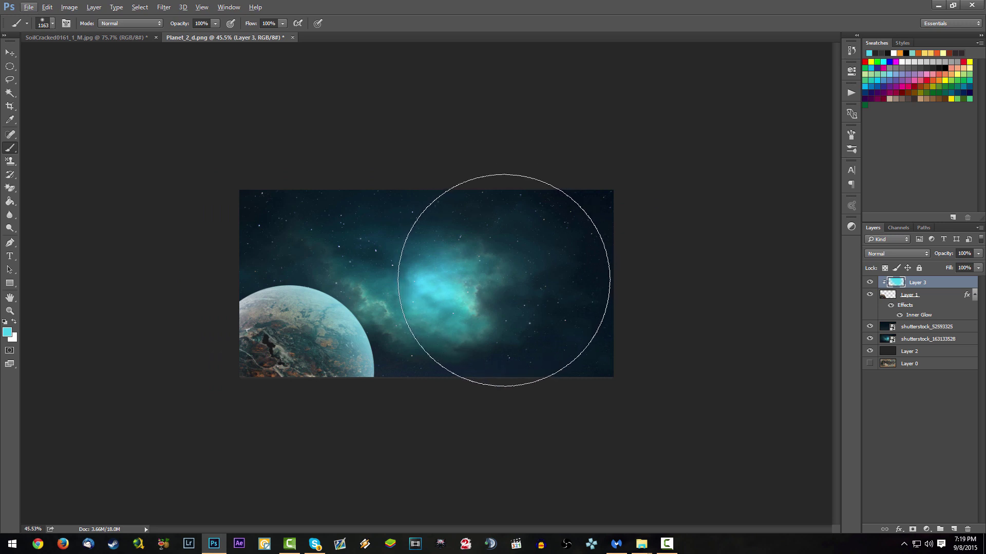
- Close Planet_2_d.png, show only the Cartoony group in Sphere Cartoony.psd, and examine the cracked lava sphere
left_click(292, 37)
left_click(495, 204)
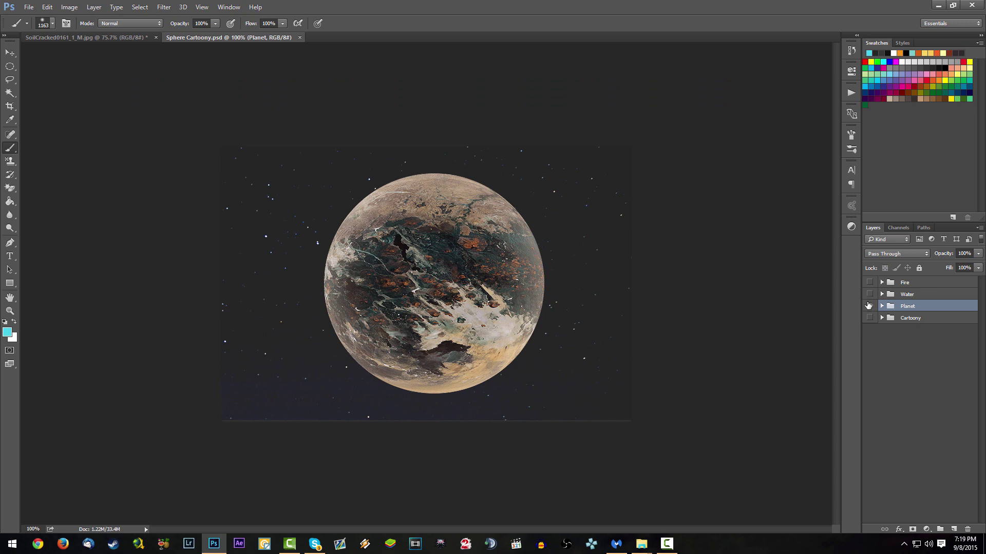
left_click(868, 305)
left_click(868, 305)
left_click(869, 318, "alt")
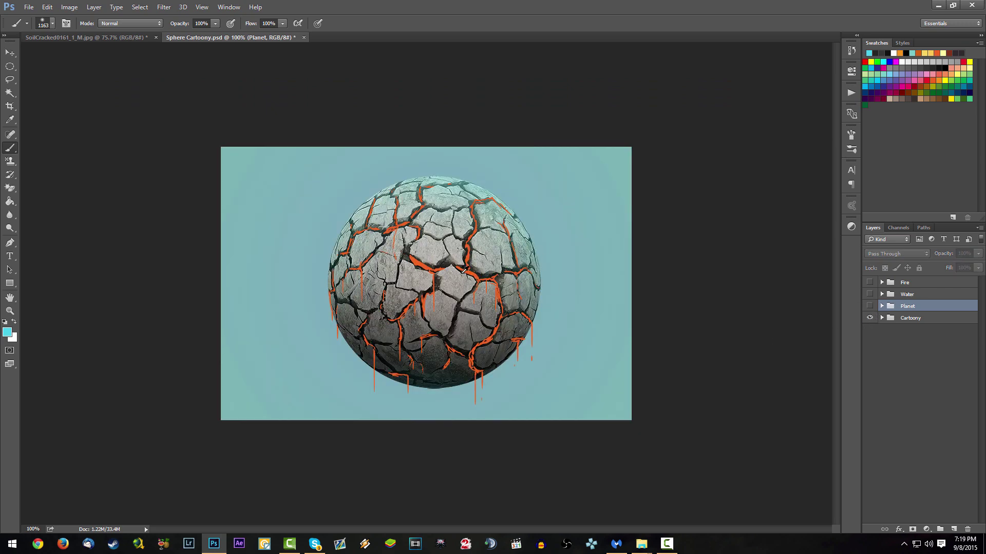
scroll(463, 270, "down", 1)
scroll(464, 270, "up", 3)
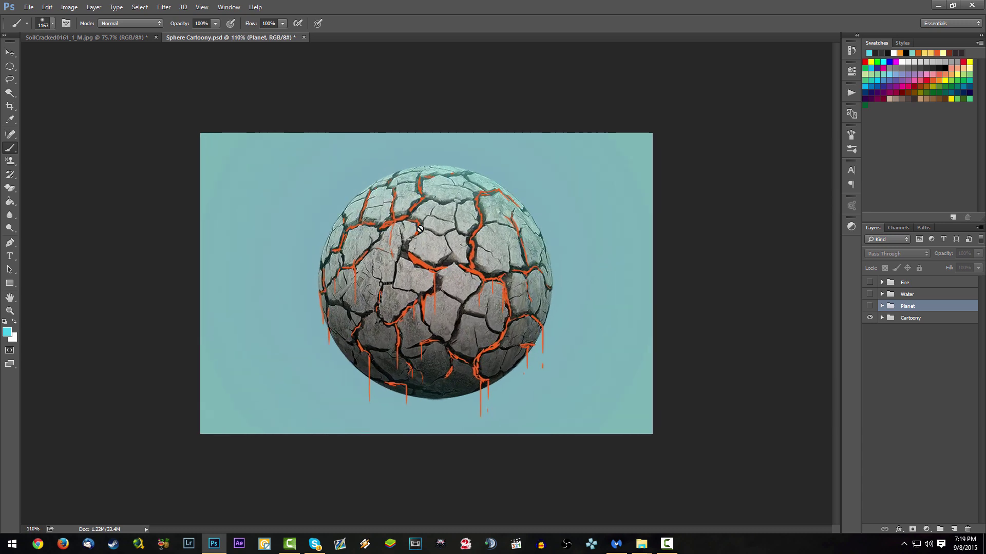
scroll(447, 342, "down", 2)
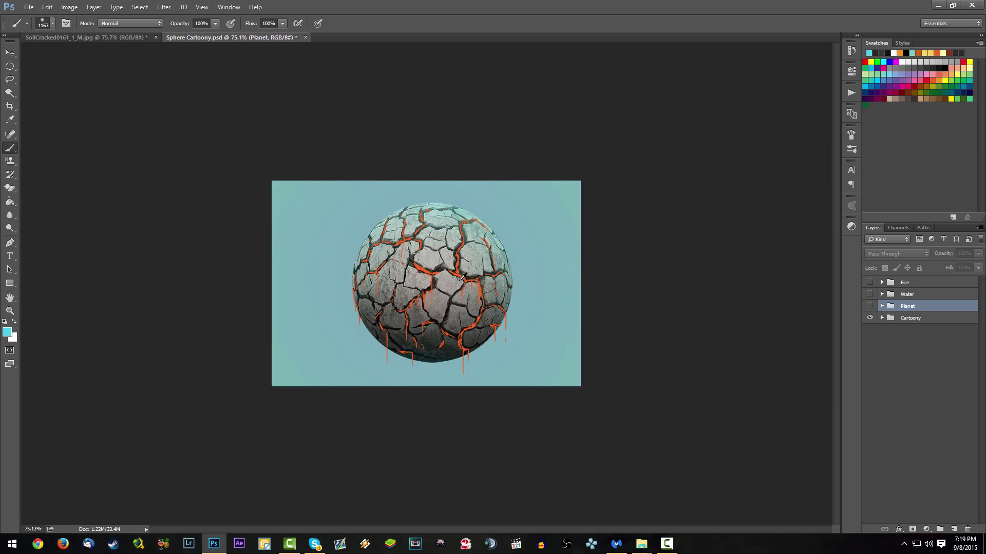
key("ctrl+1")
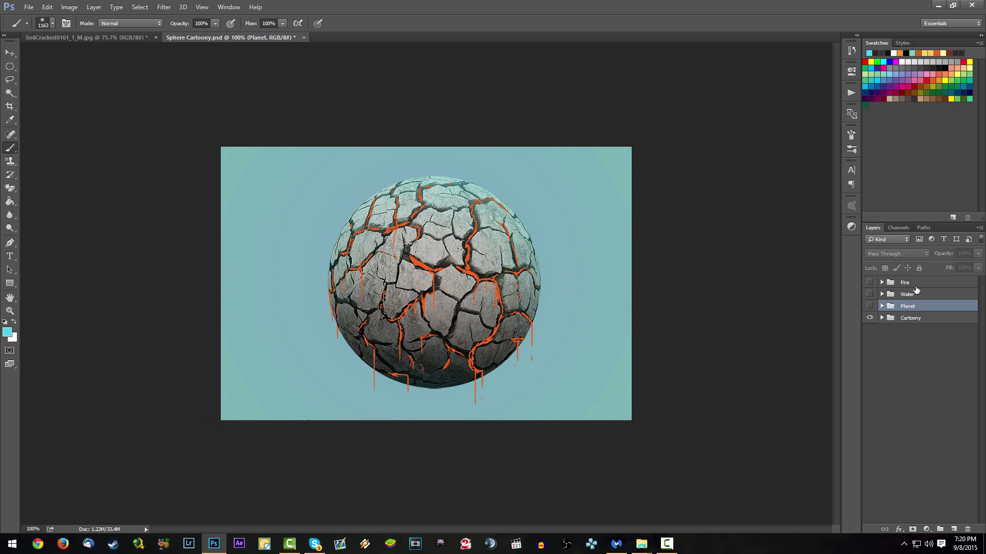
- Replace the visible Cartoony group with the Planet group for a look, and finally show only the Water group
left_click(869, 318)
left_click(870, 306)
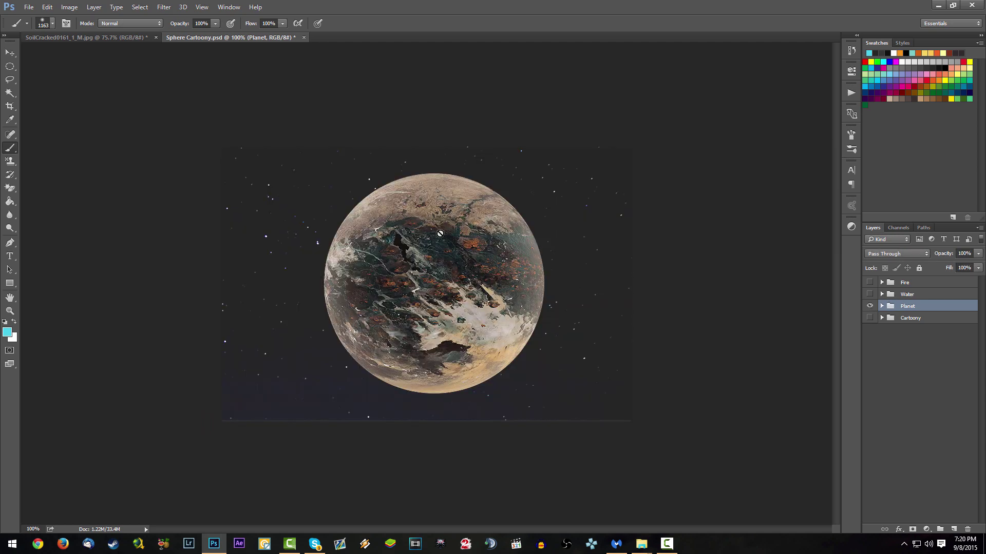
left_click(876, 306)
left_click(875, 295)
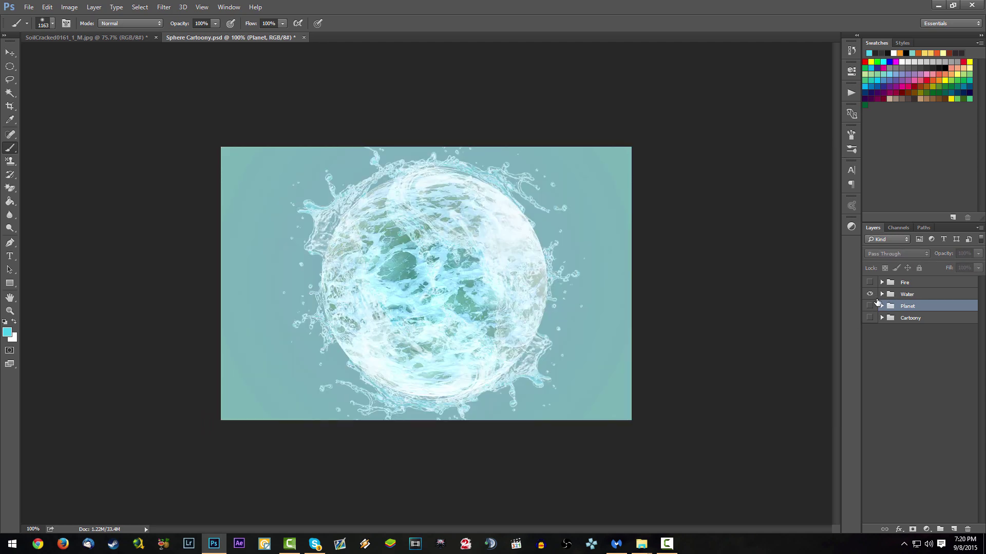
- Expand the Water group, hide its splash, adjustment and highlight layers, and compare the base sphere with the source texture WaterFoam0007_1_L.jpg
left_click(882, 294)
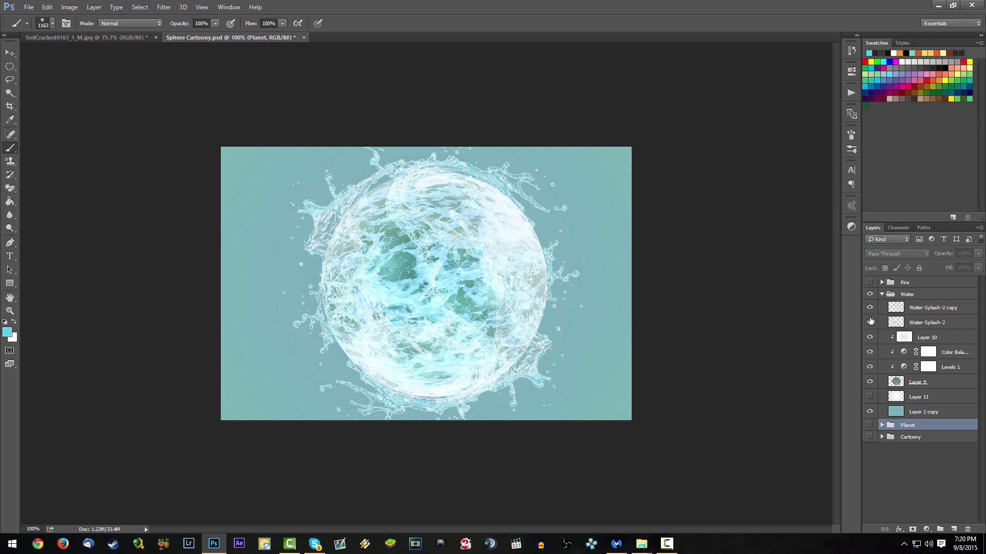
left_click_drag(871, 351, 873, 368)
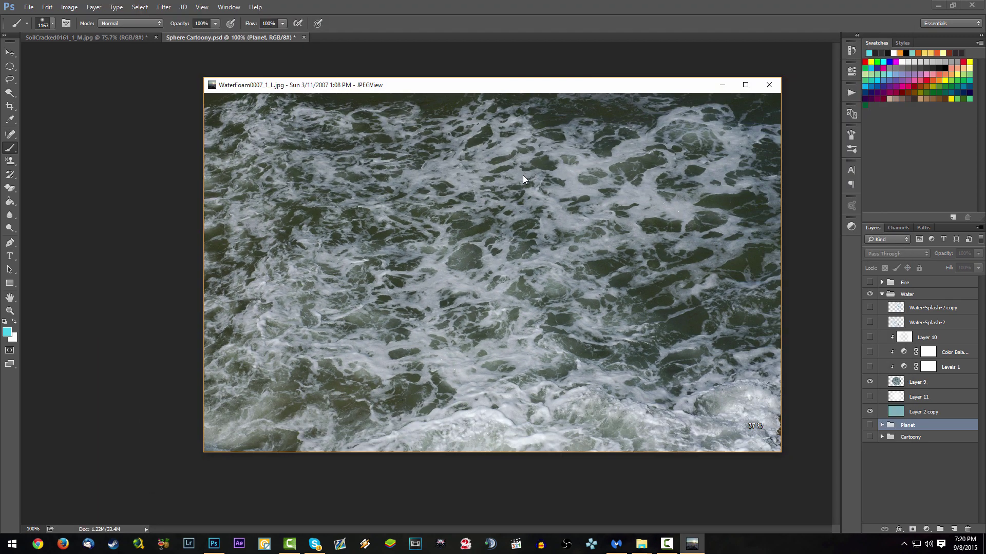
left_click(768, 85)
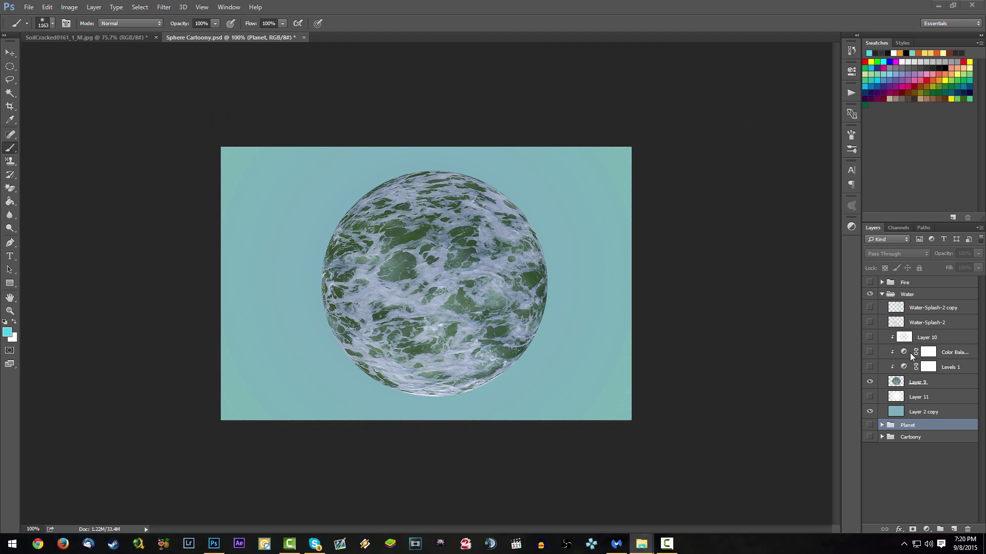
- Show Layer 11, Levels 1, the Color Balance adjustment, Layer 10 and both Water-Splash-2 layers to rebuild the water sphere
left_click(869, 397)
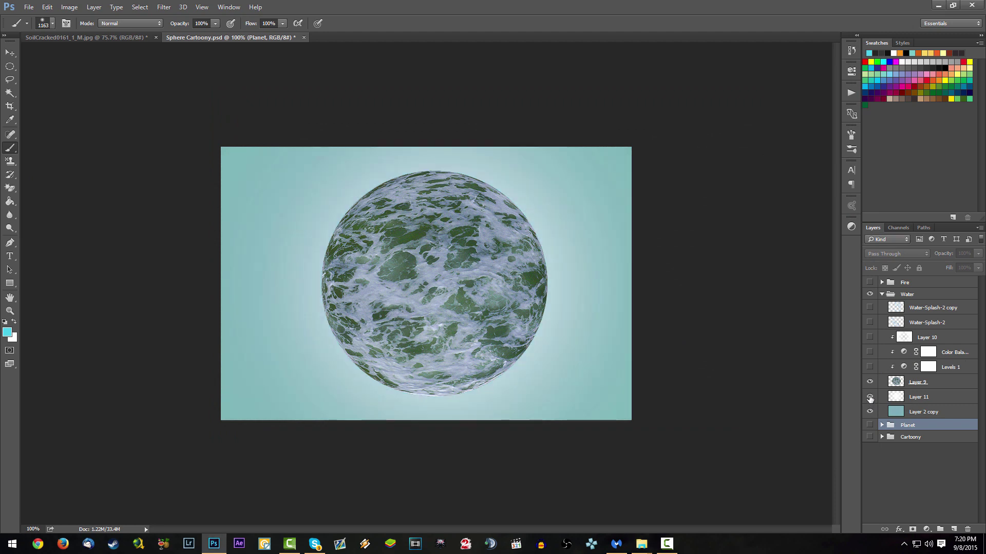
left_click_drag(870, 368, 870, 337)
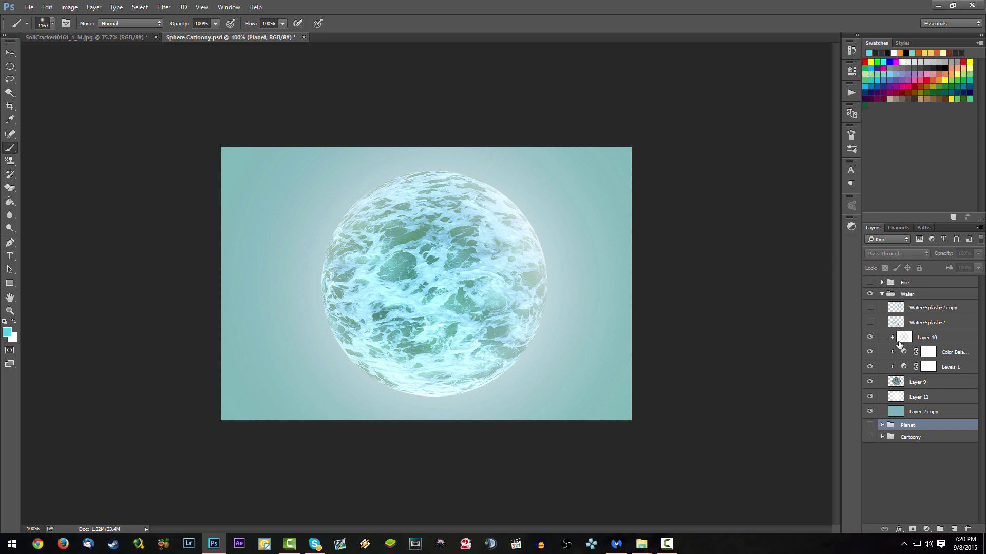
left_click(870, 323)
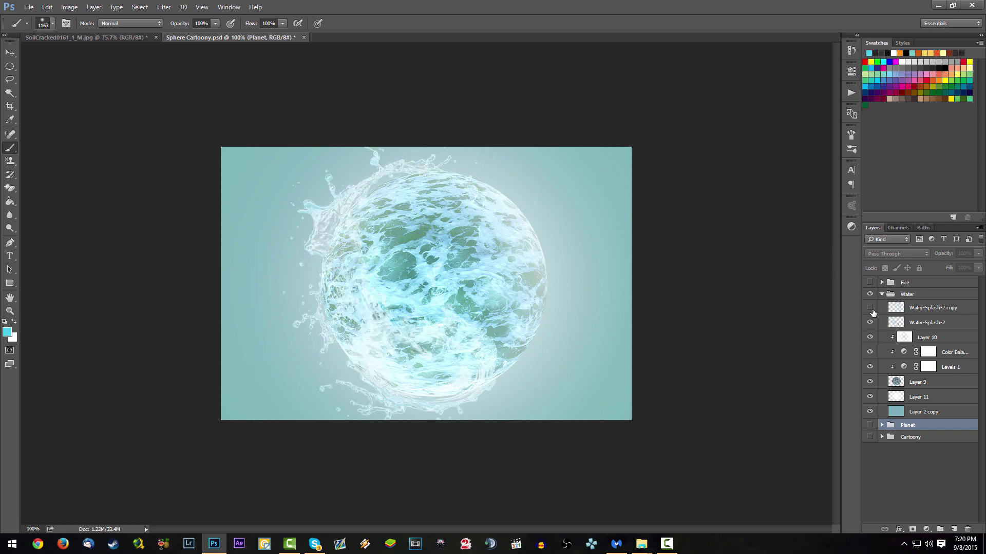
left_click(924, 322)
left_click_drag(385, 300, 486, 315)
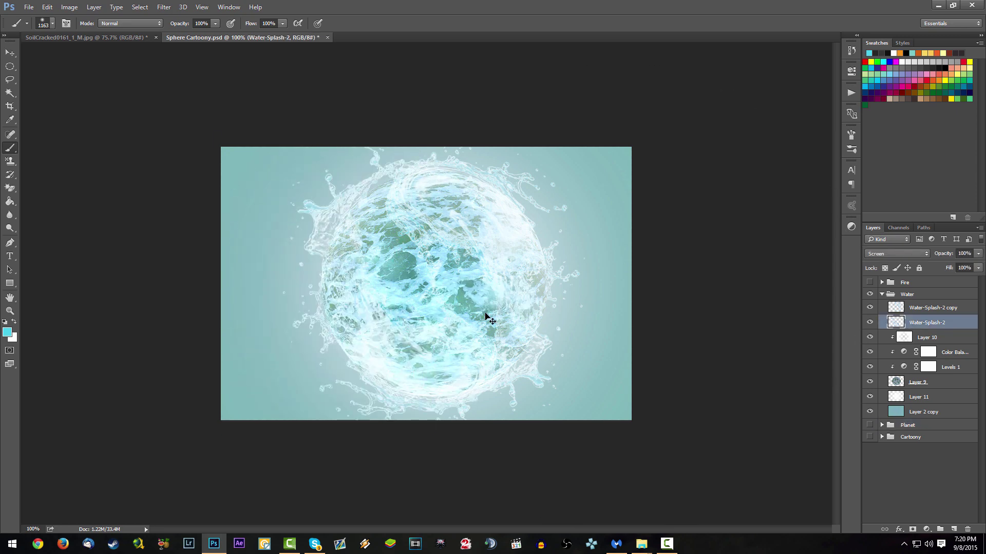
scroll(470, 290, "down", 2)
scroll(487, 292, "up", 2)
scroll(616, 309, "down", 1)
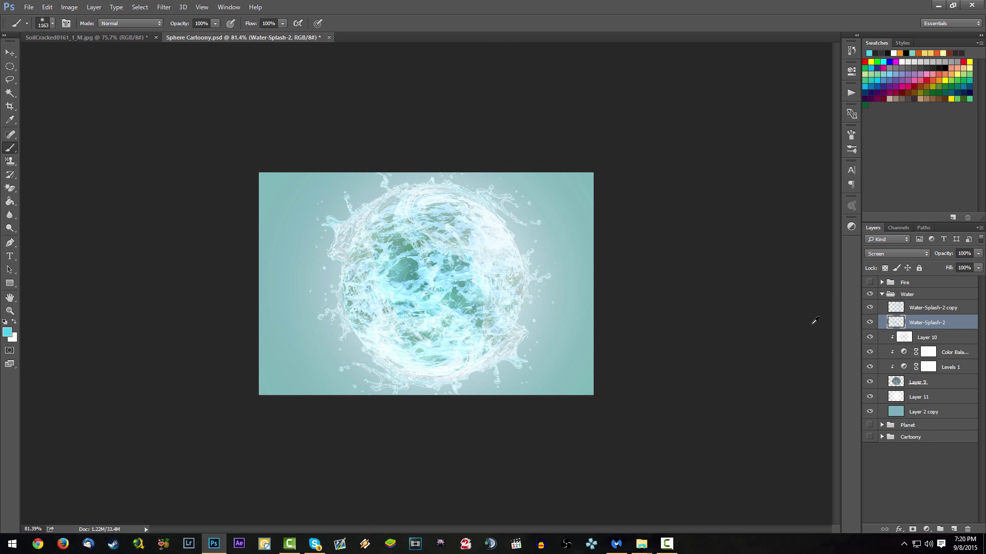
- Collapse and hide the Water group, and show the Fire group with its layers expanded
left_click(882, 295)
left_click(869, 294)
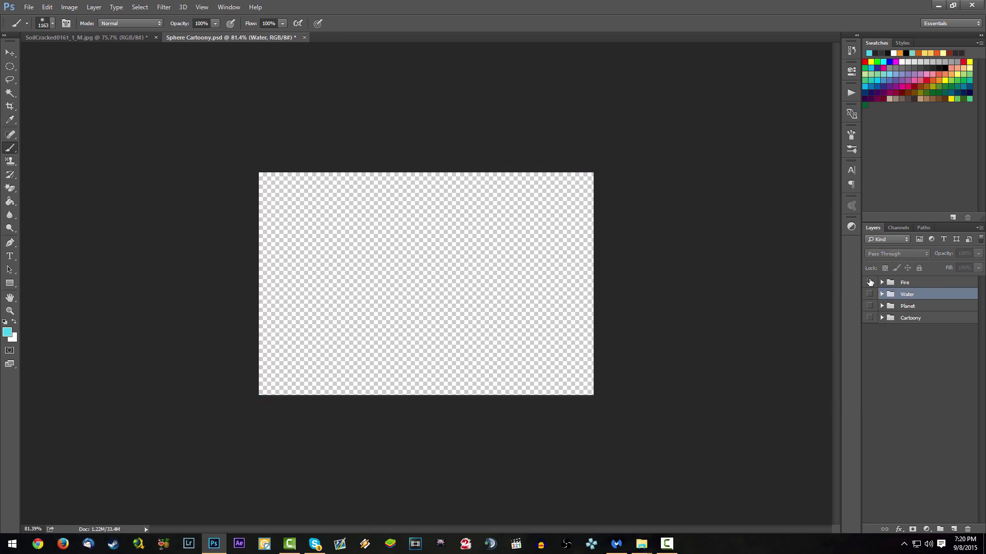
left_click(869, 282)
left_click(882, 283)
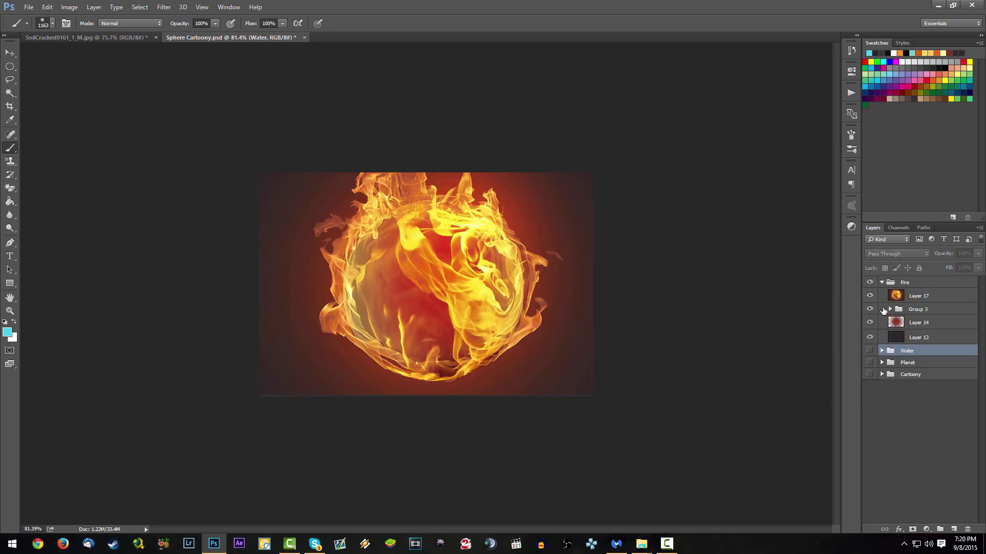
- Hide Layer 17, Layer 16, Flames0019_34_L and Layer 15 to reduce the fire sphere to its base flame texture
left_click(869, 296)
left_click(890, 309)
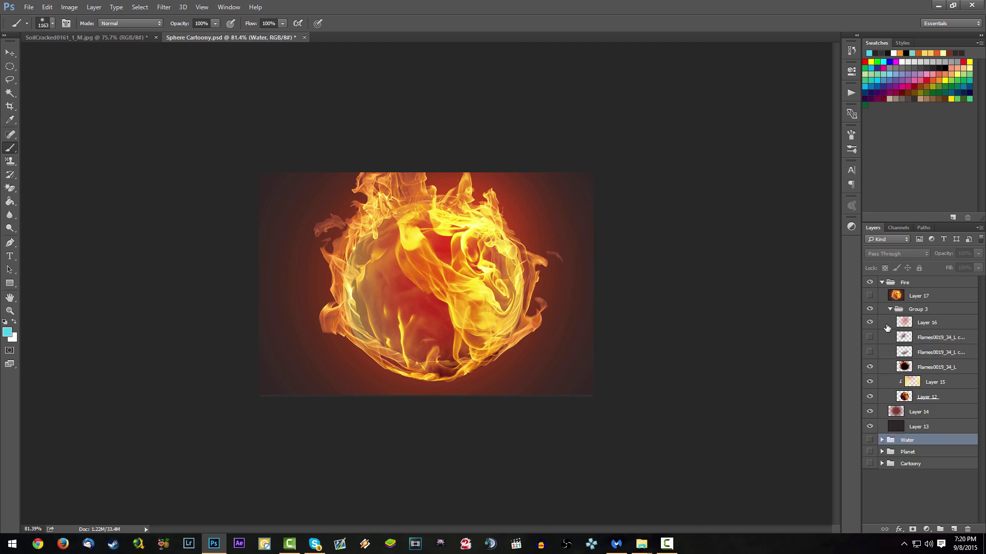
left_click(869, 322)
left_click(870, 366)
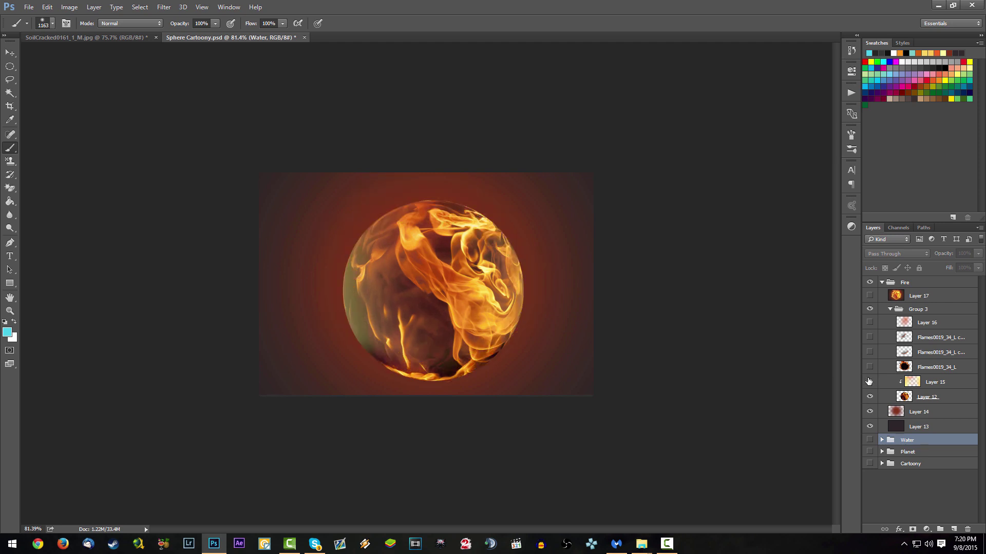
left_click(869, 382)
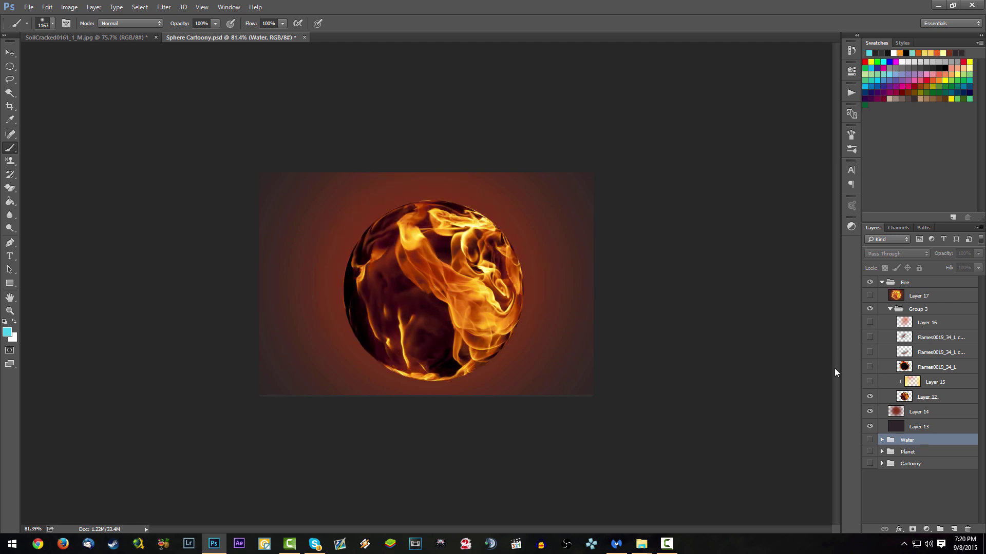
- Show Layer 15, the three Flames0019_34_L layers and Layer 16 again, and collapse Group 3 and the Fire group
left_click(869, 382)
left_click(917, 386)
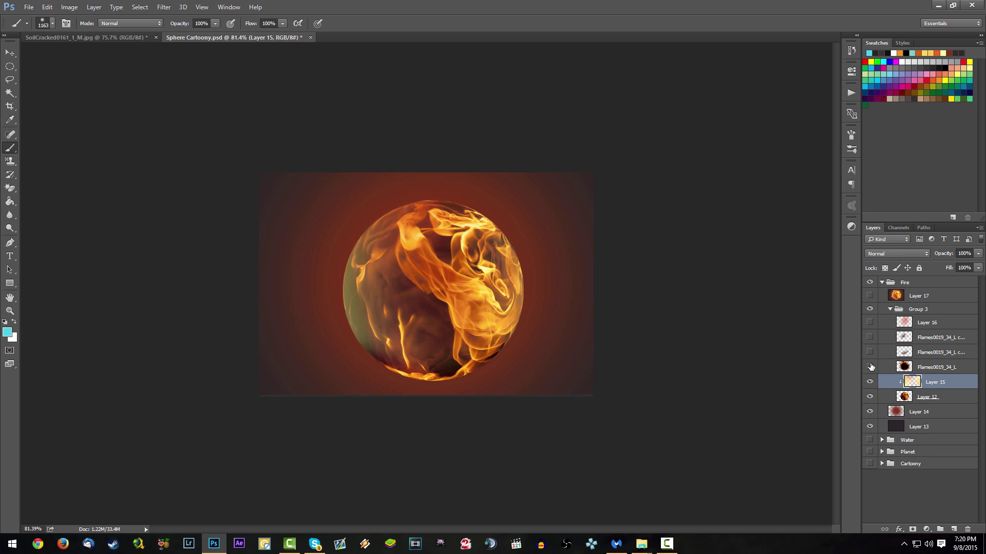
left_click(869, 367)
left_click(869, 353)
left_click(869, 338)
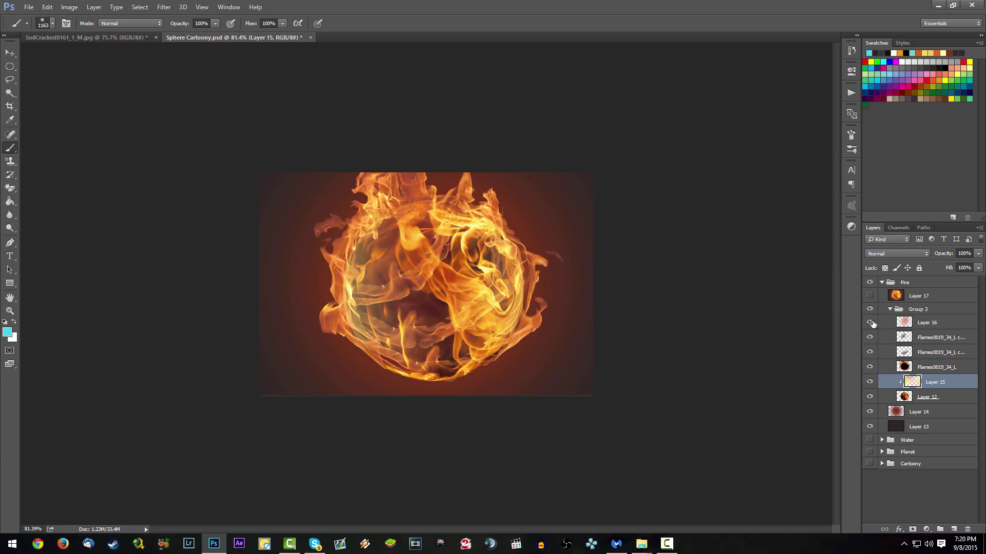
left_click(869, 323)
left_click(915, 323)
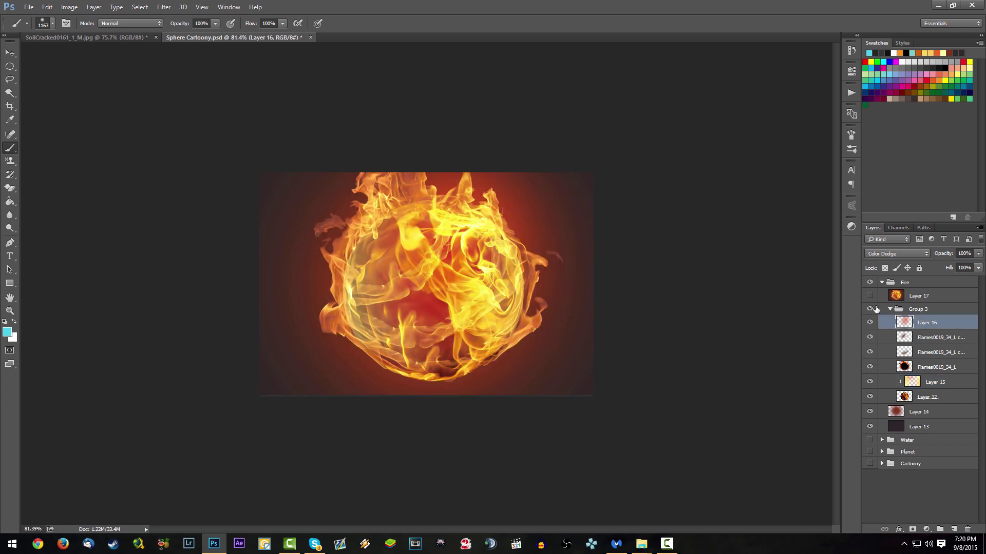
left_click(889, 309)
left_click(882, 283)
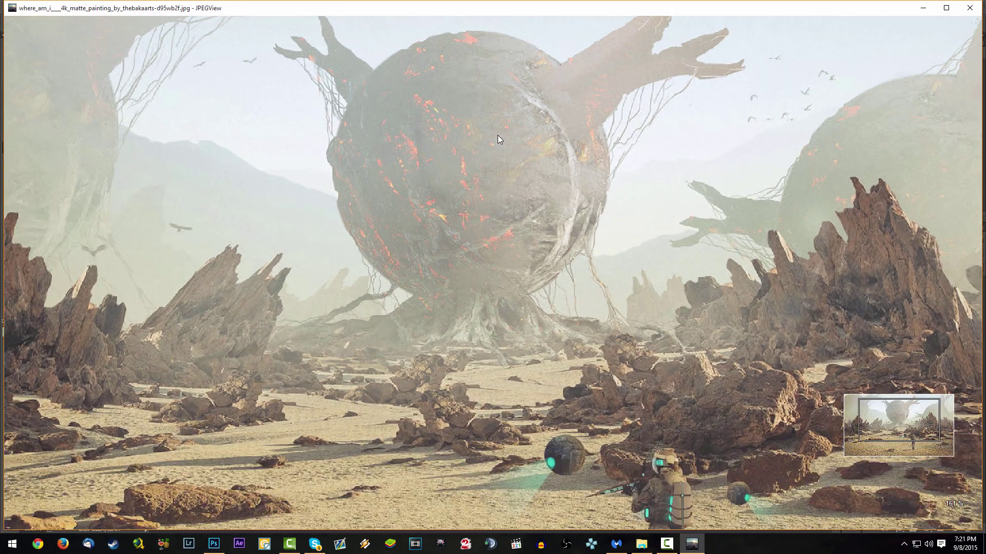
- Examine the giant lava-veined sphere in the matte painting where_am_i, up close and in full view
left_click_drag(498, 134, 501, 254)
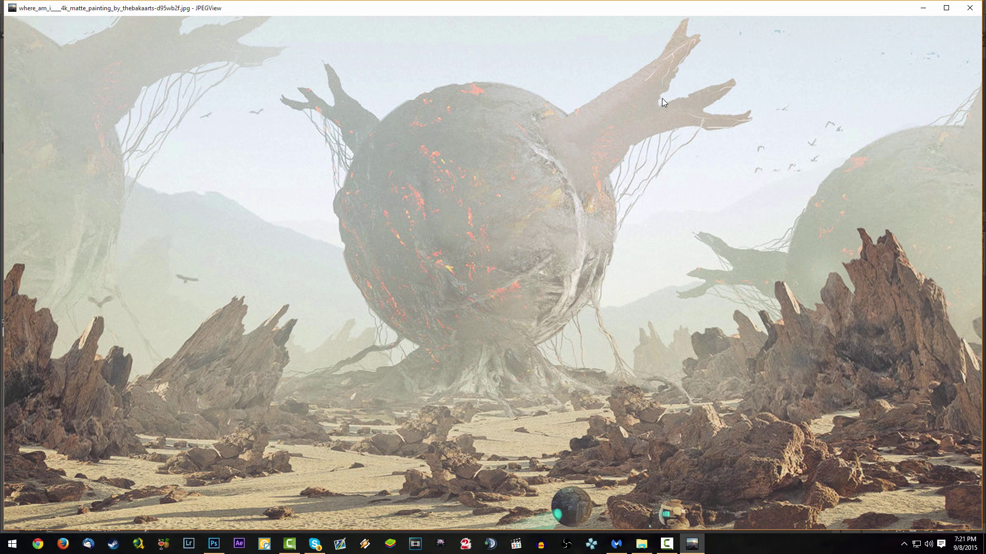
scroll(662, 97, "down", 2)
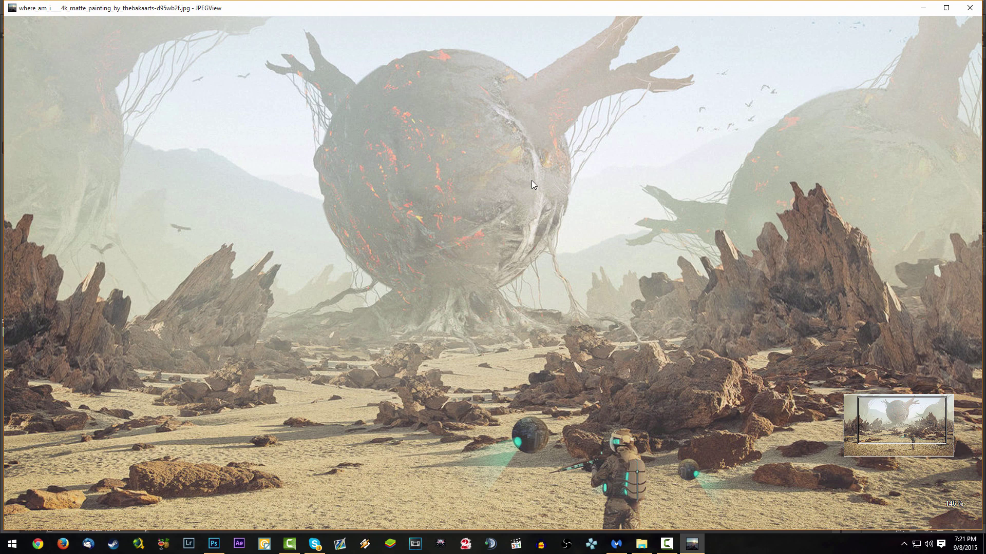
double_click(529, 160)
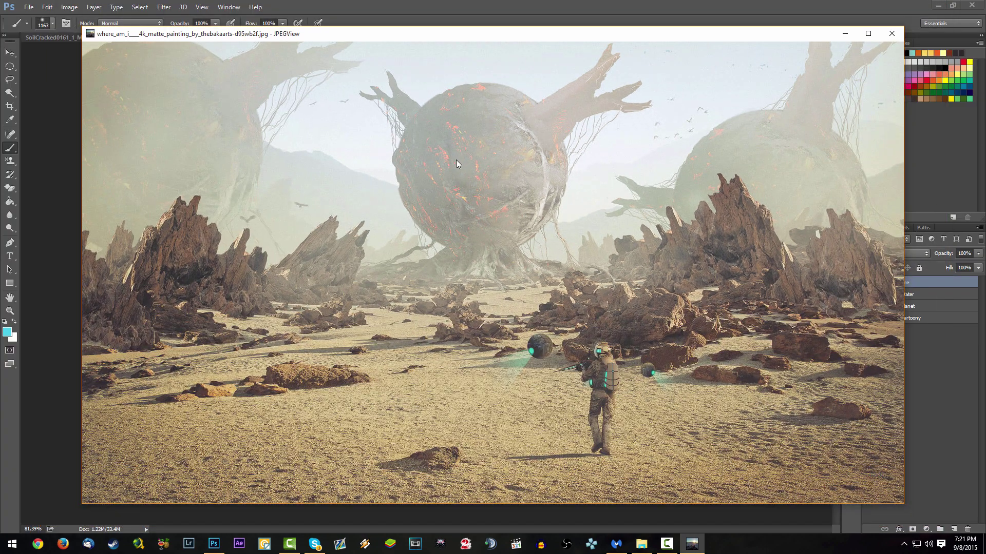